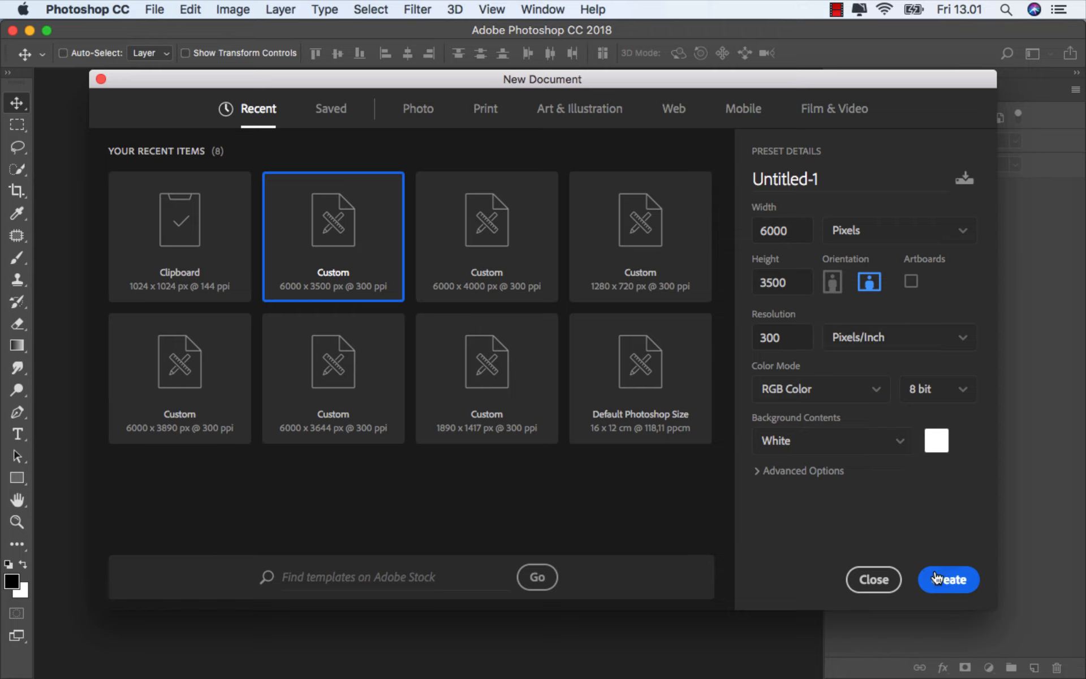
Create a 6000 × 3500 px document at 300 ppi and add a Solid Color fill layer in orange-brown b9884e.
left_click(936, 575)
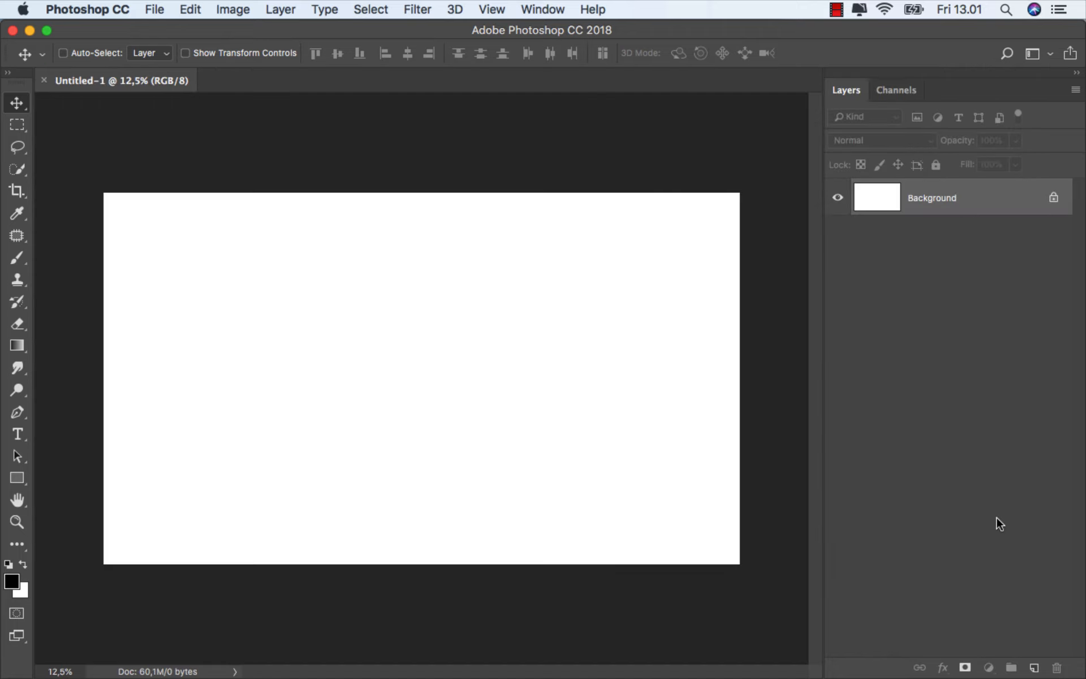
left_click(989, 666)
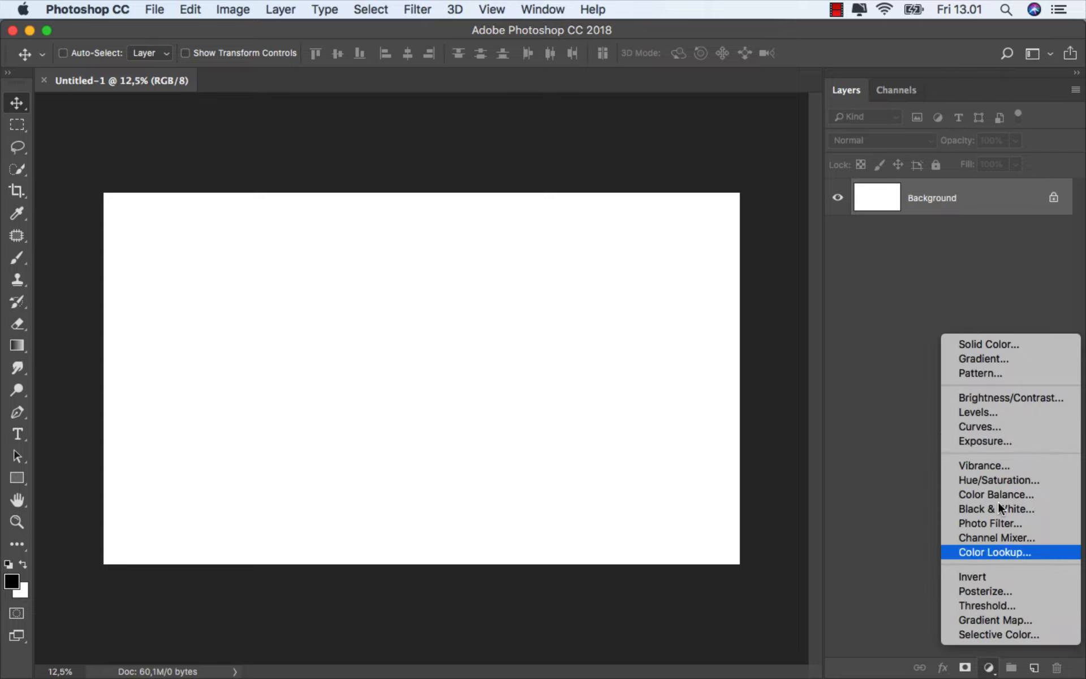
left_click(1014, 344)
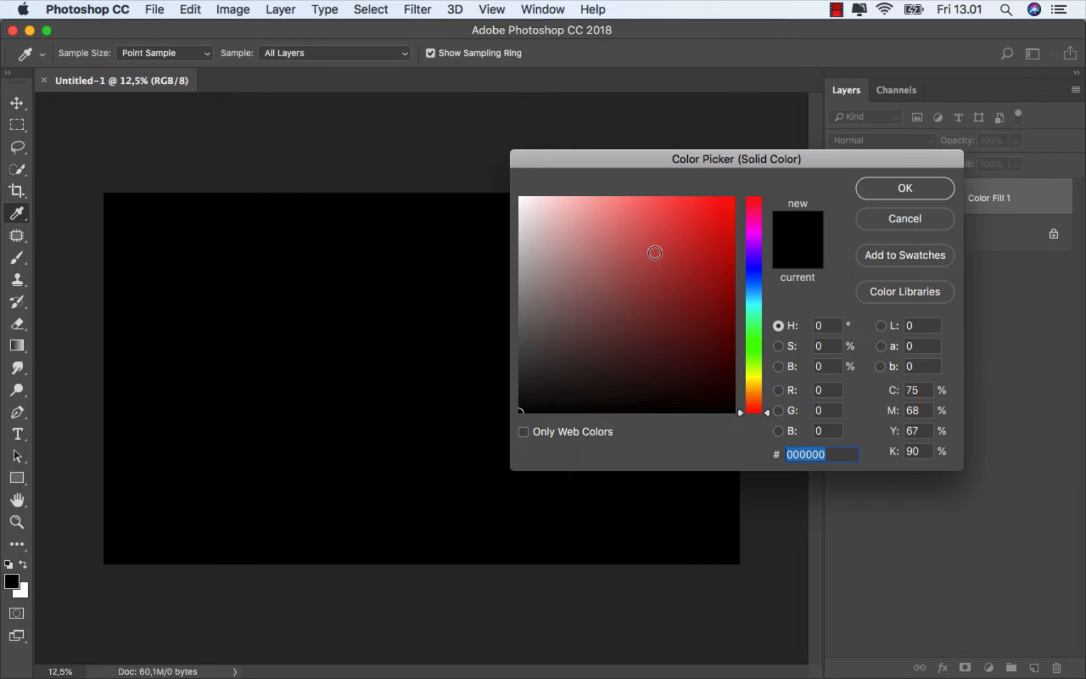
left_click(650, 254)
left_click_drag(650, 253, 644, 255)
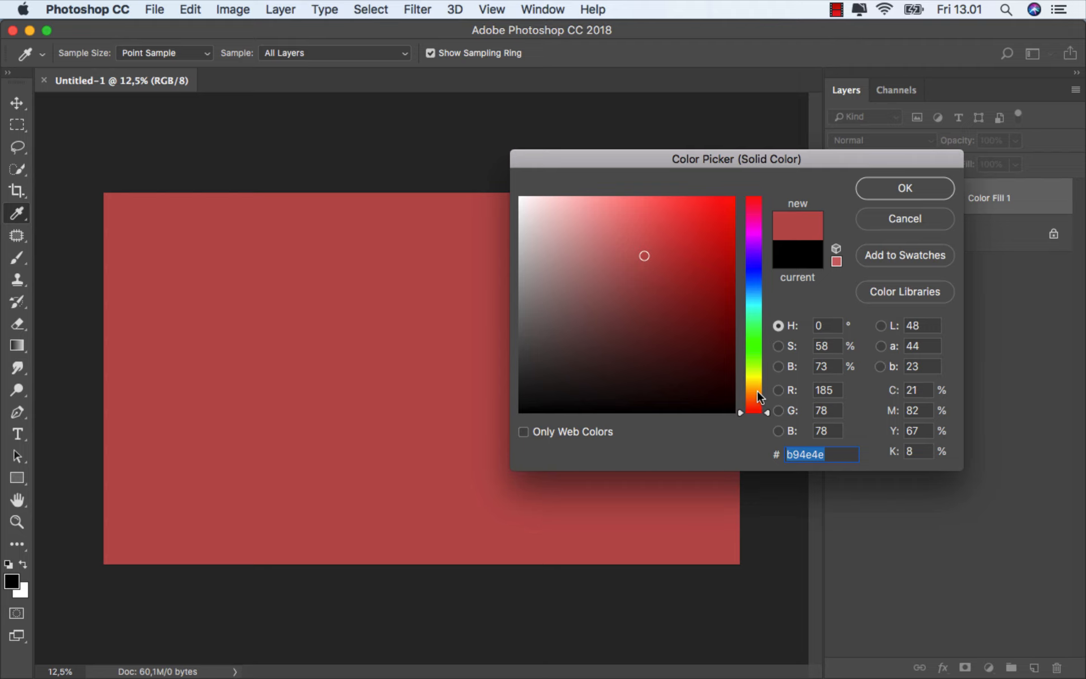
left_click_drag(755, 395, 756, 392)
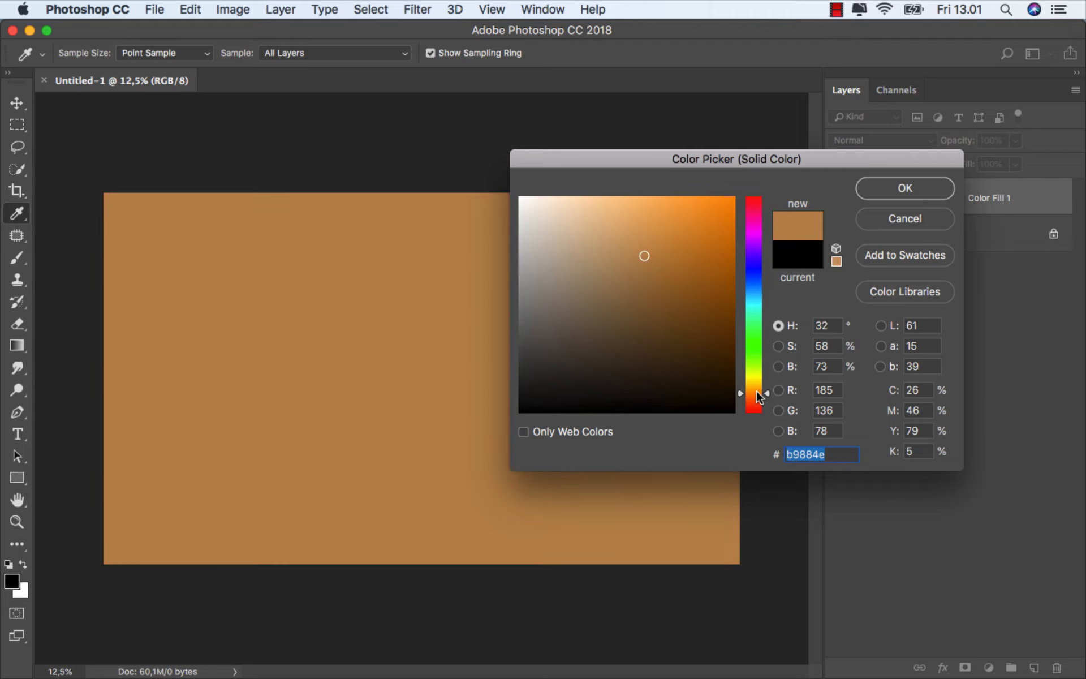
left_click(881, 189)
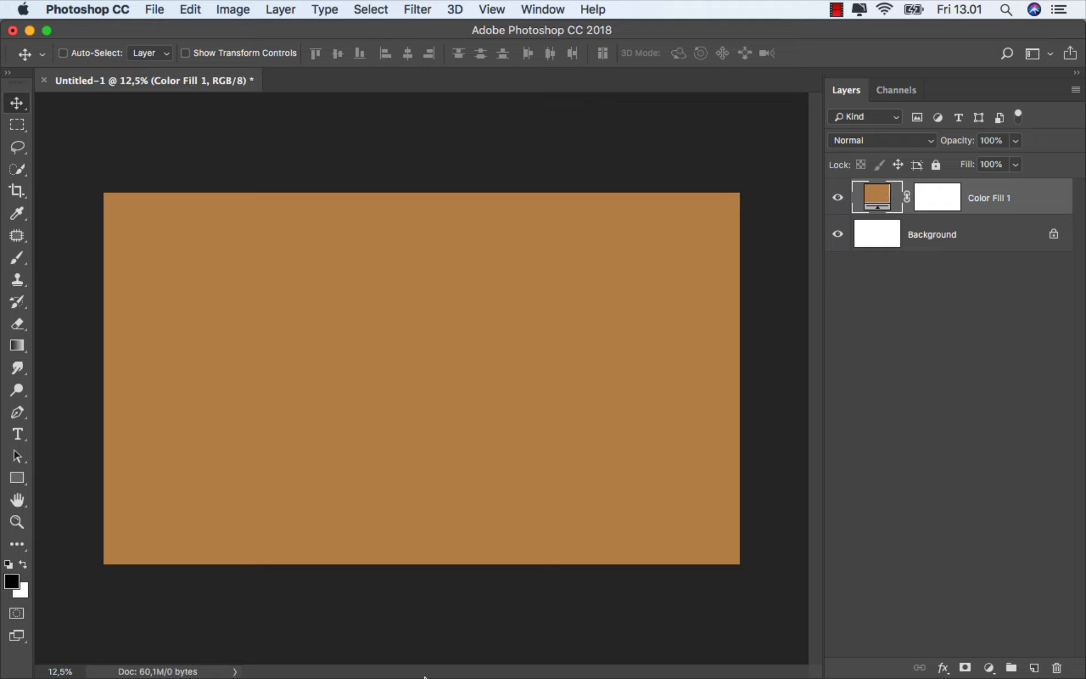
Place the Alaska landscape JPG, stretch it to the full canvas width at 44,13%, and move it down to Y 2232 px.
left_click(375, 635)
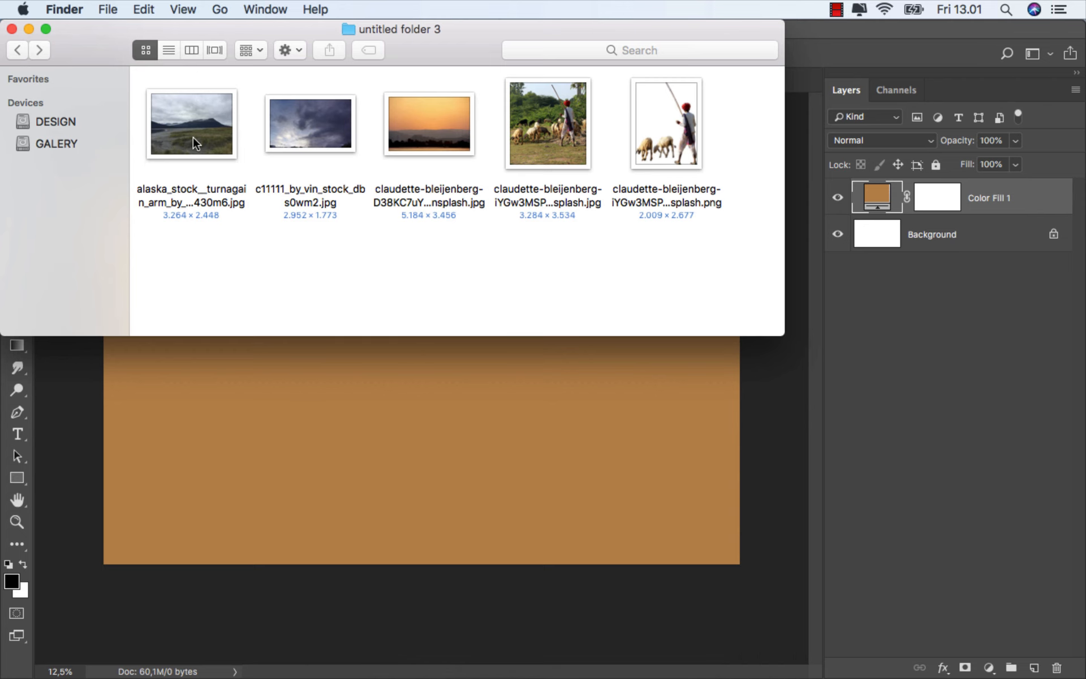
left_click_drag(193, 138, 385, 395)
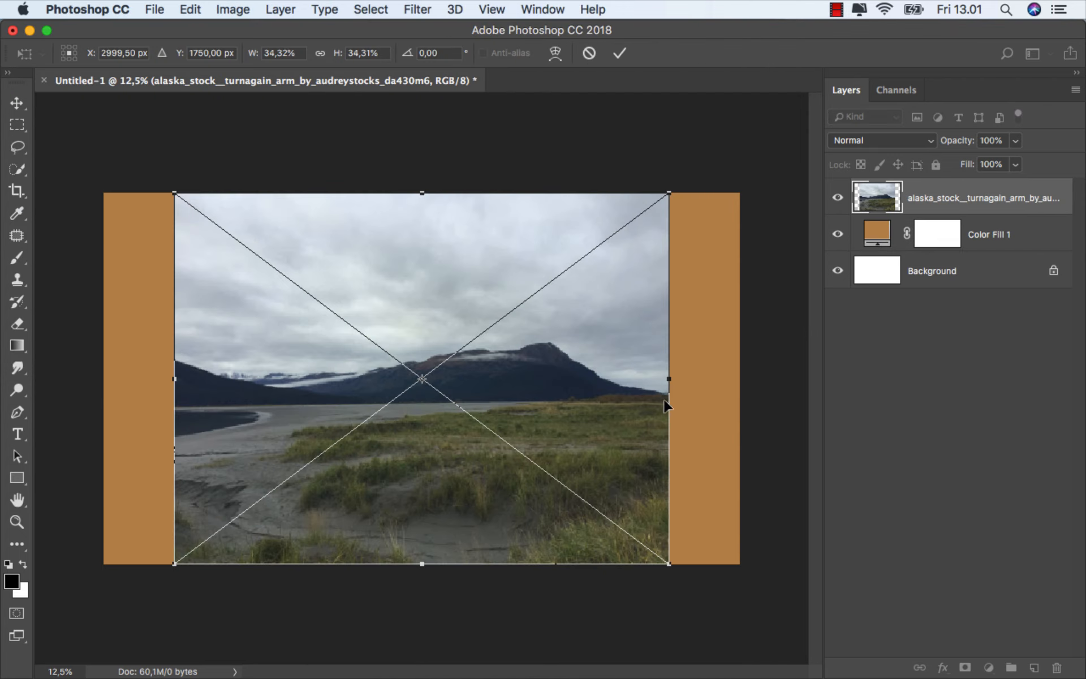
left_click_drag(671, 382, 739, 376)
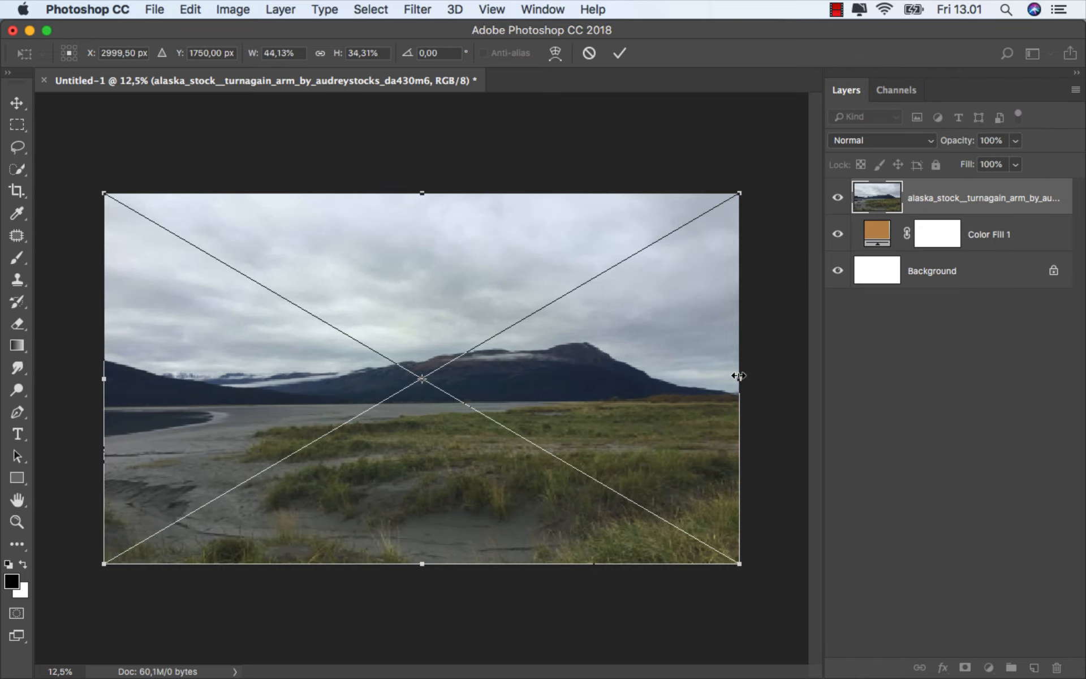
left_click_drag(476, 348, 450, 396)
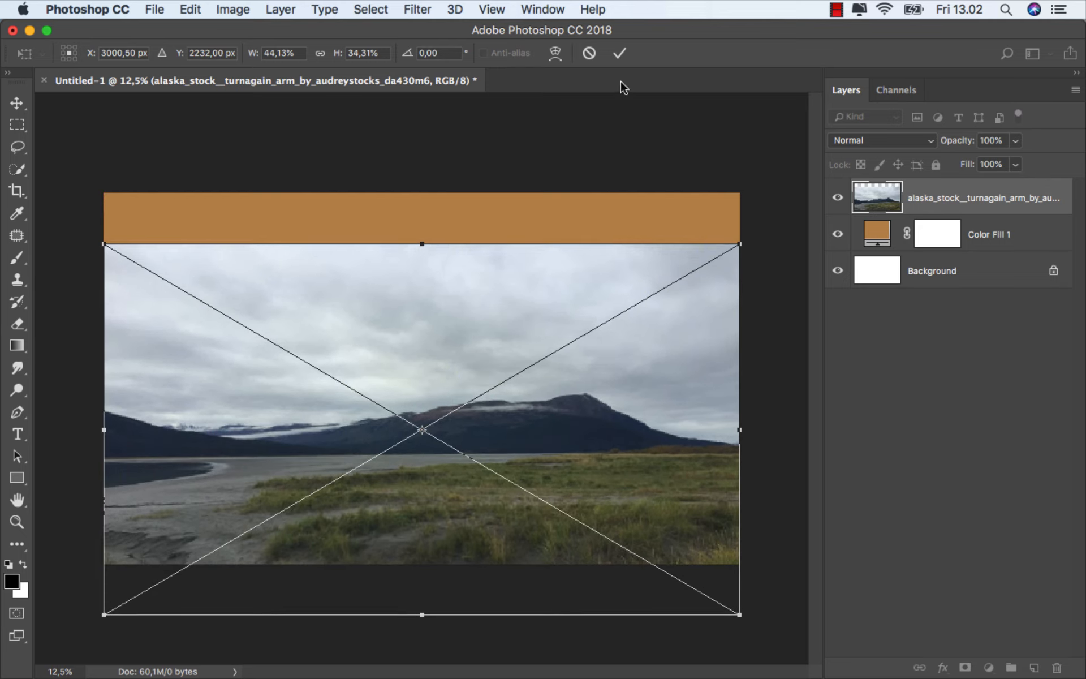
left_click(619, 53)
scroll(447, 393, "up", 4)
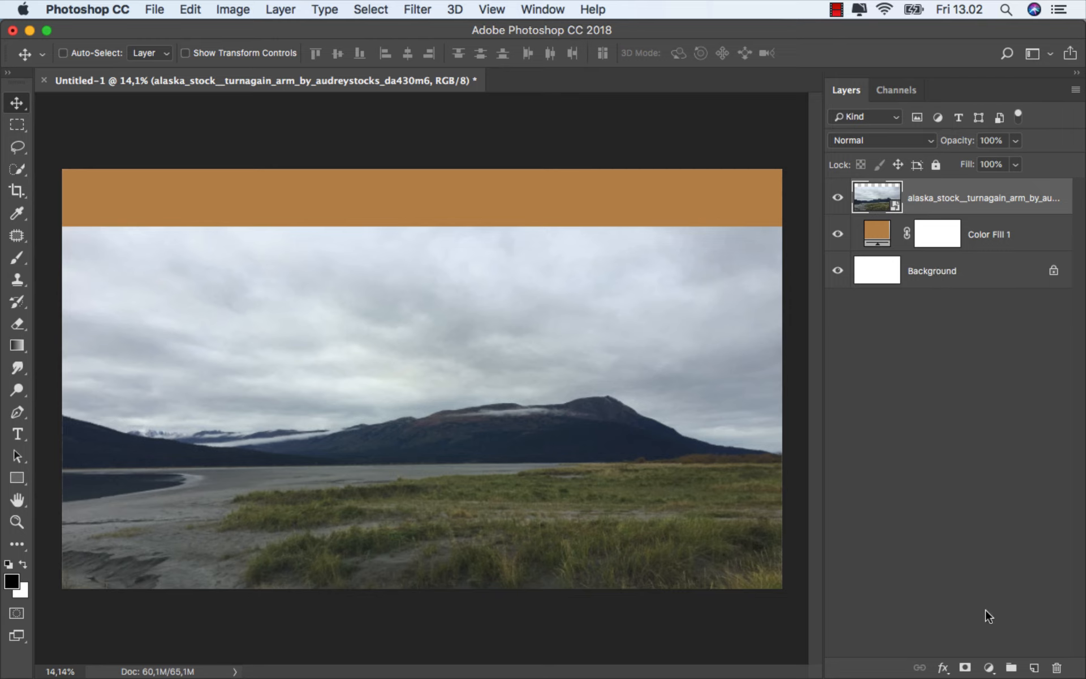
Add a mask to the landscape layer and fade out its sky and mountains with foreground-to-transparent linear gradients at 100% opacity.
left_click(965, 667)
left_click(18, 345)
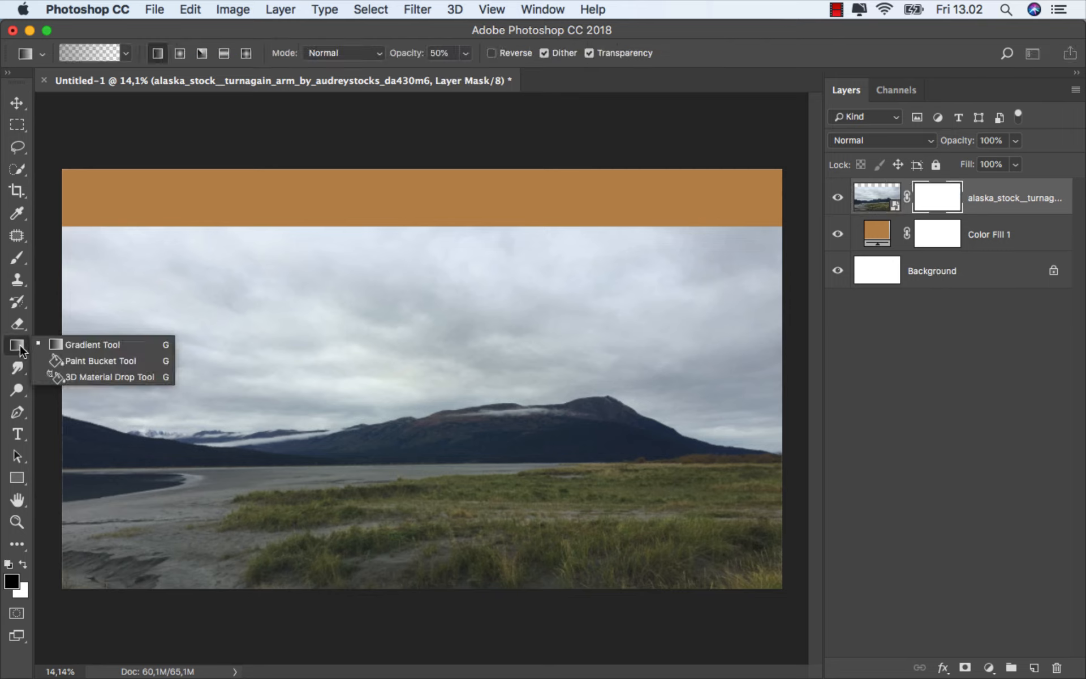
left_click(96, 345)
left_click(466, 54)
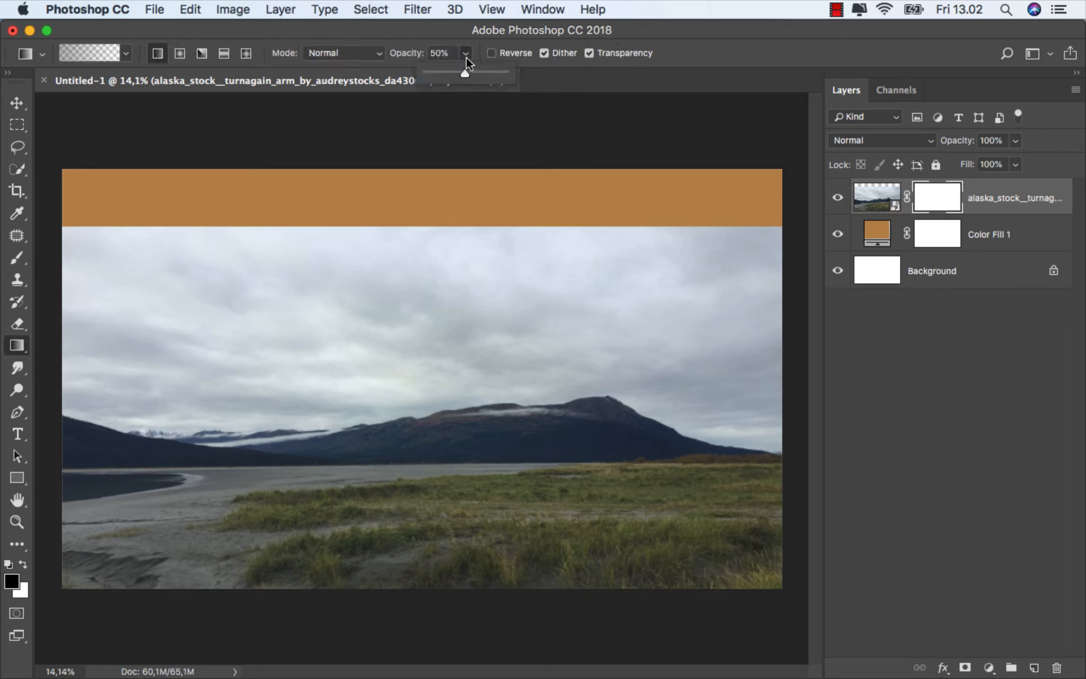
left_click_drag(484, 74, 517, 85)
scroll(451, 273, "up", 2)
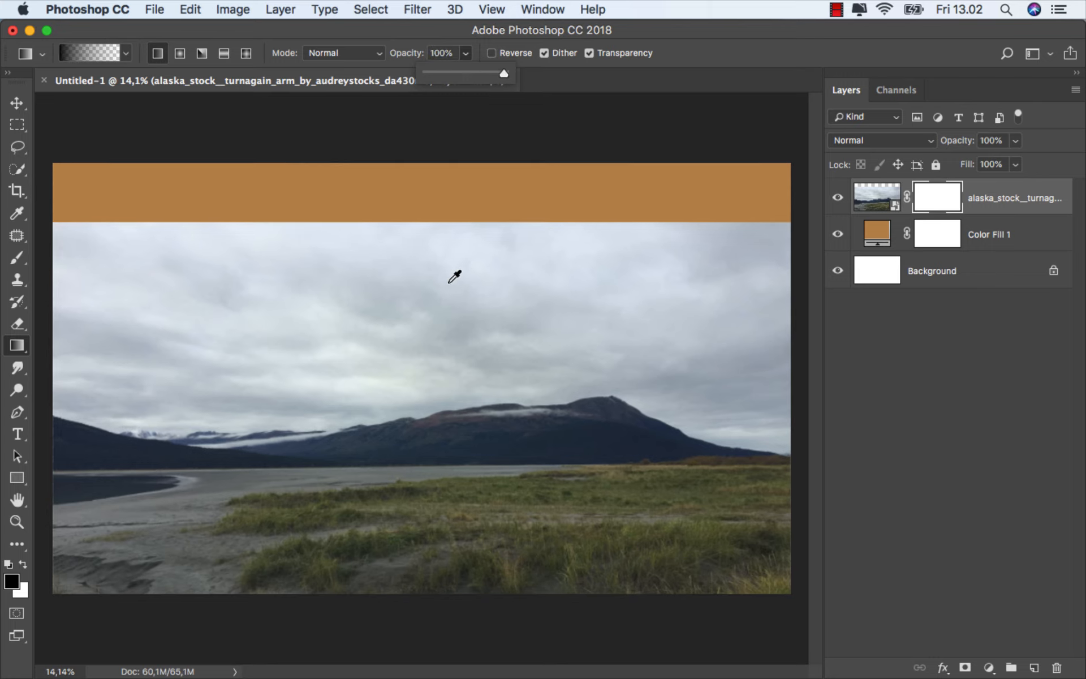
left_click(125, 53)
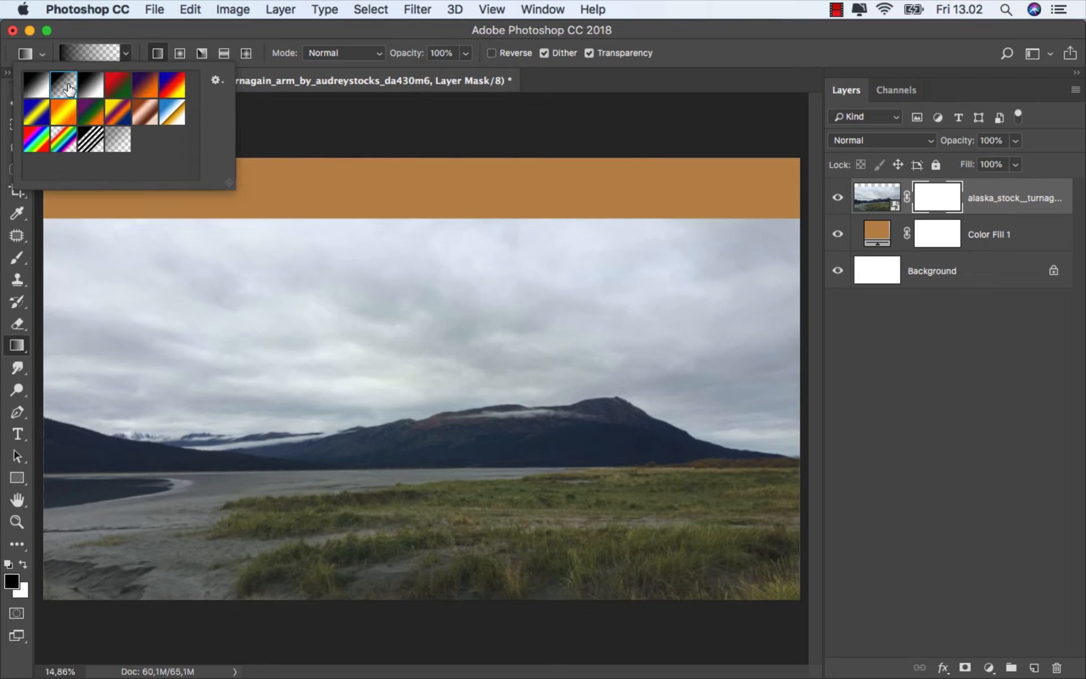
left_click(427, 365)
left_click_drag(429, 407, 430, 493)
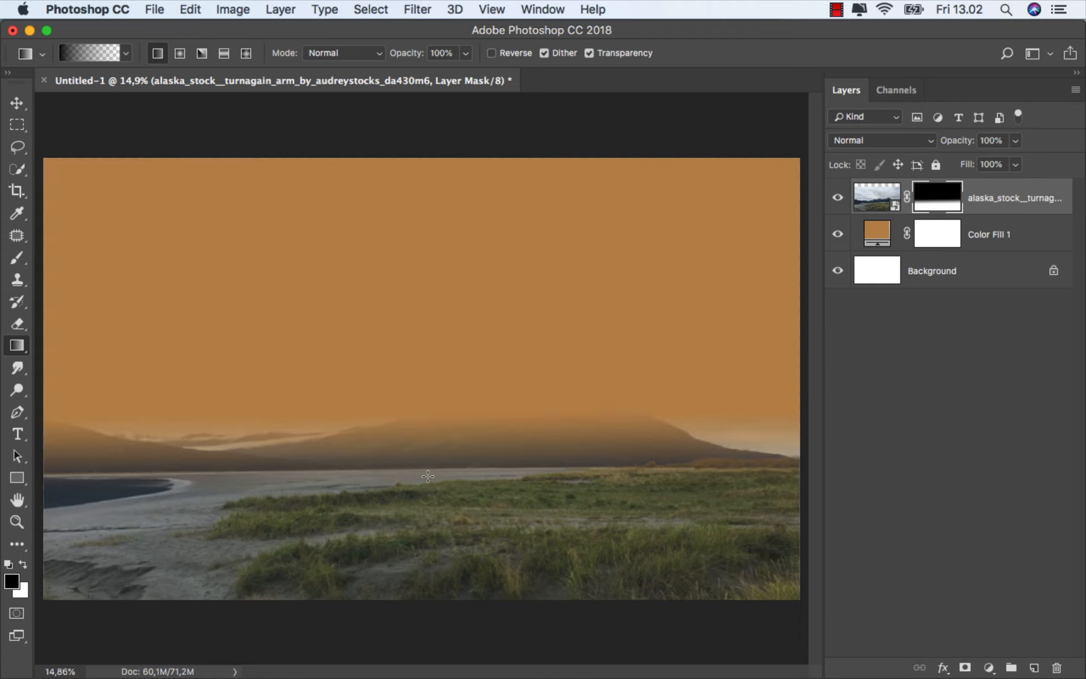
scroll(430, 486, "down", 2)
left_click_drag(396, 388, 419, 498)
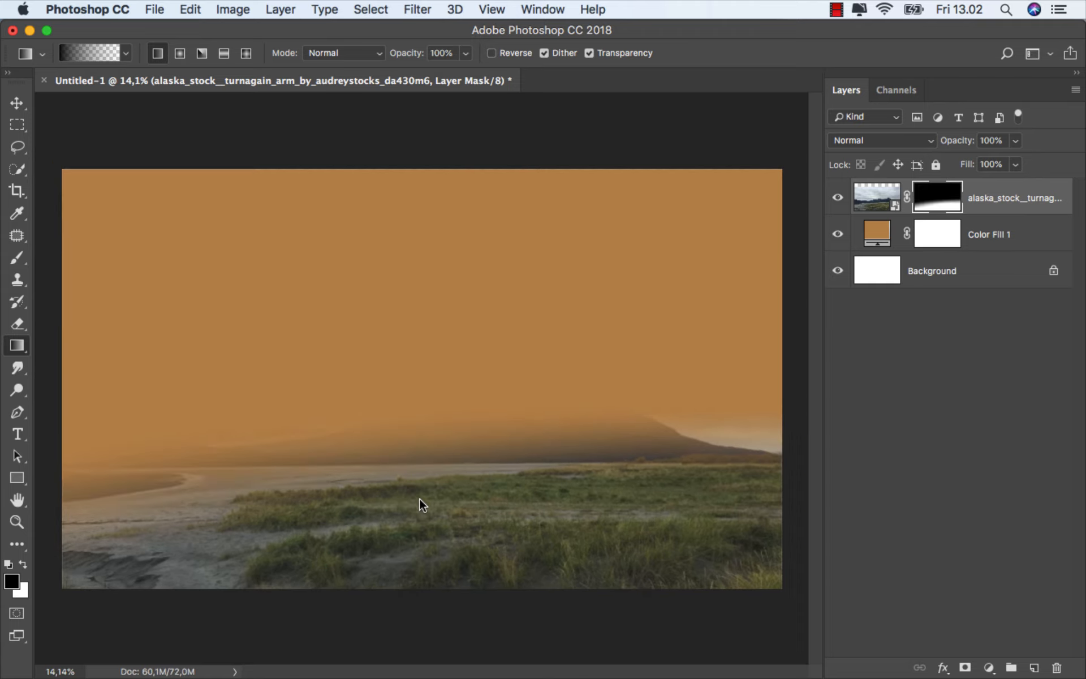
left_click_drag(420, 405, 434, 516)
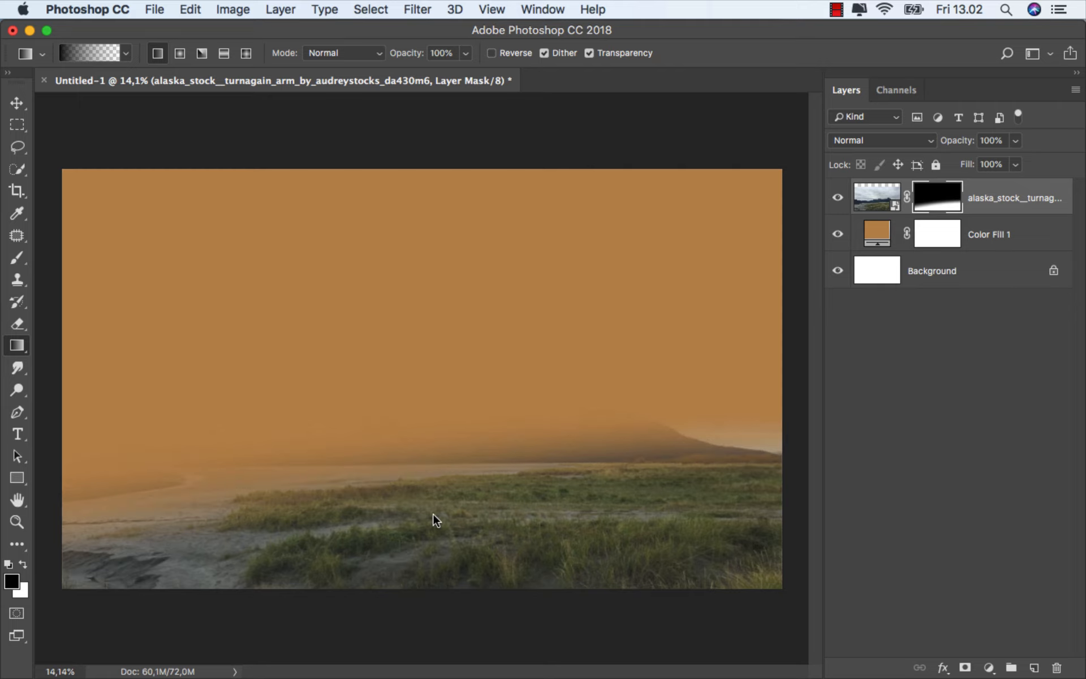
Set the gradient opacity to 48% and fade the remaining mountains and the horizon on the landscape mask from above.
left_click(465, 53)
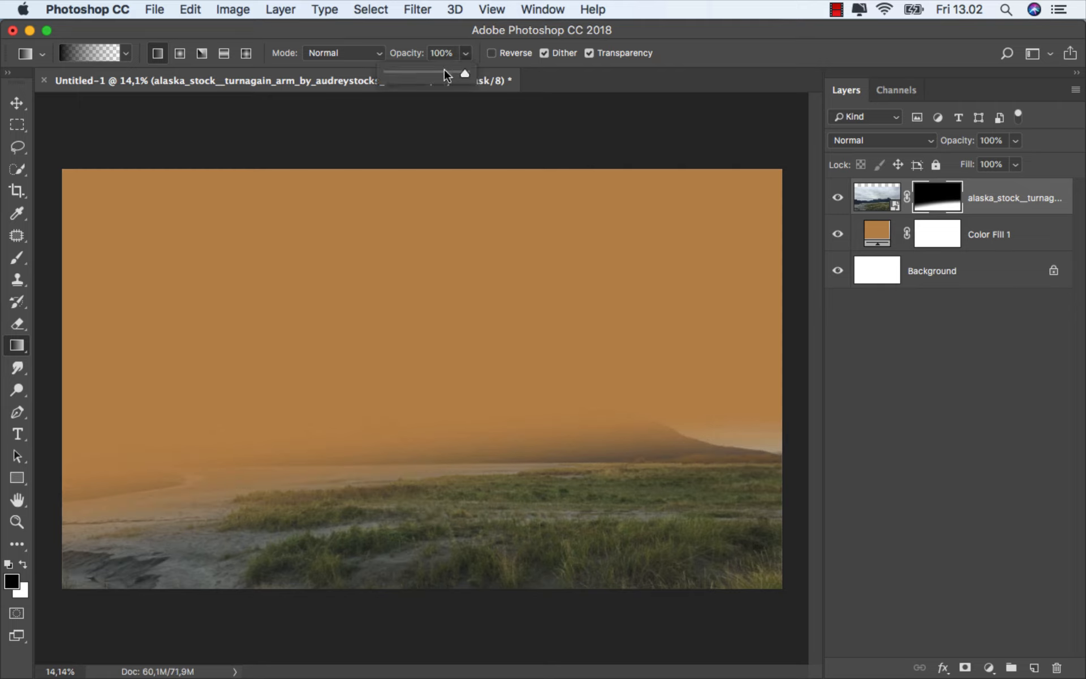
left_click_drag(437, 464, 441, 528)
left_click_drag(658, 400, 656, 478)
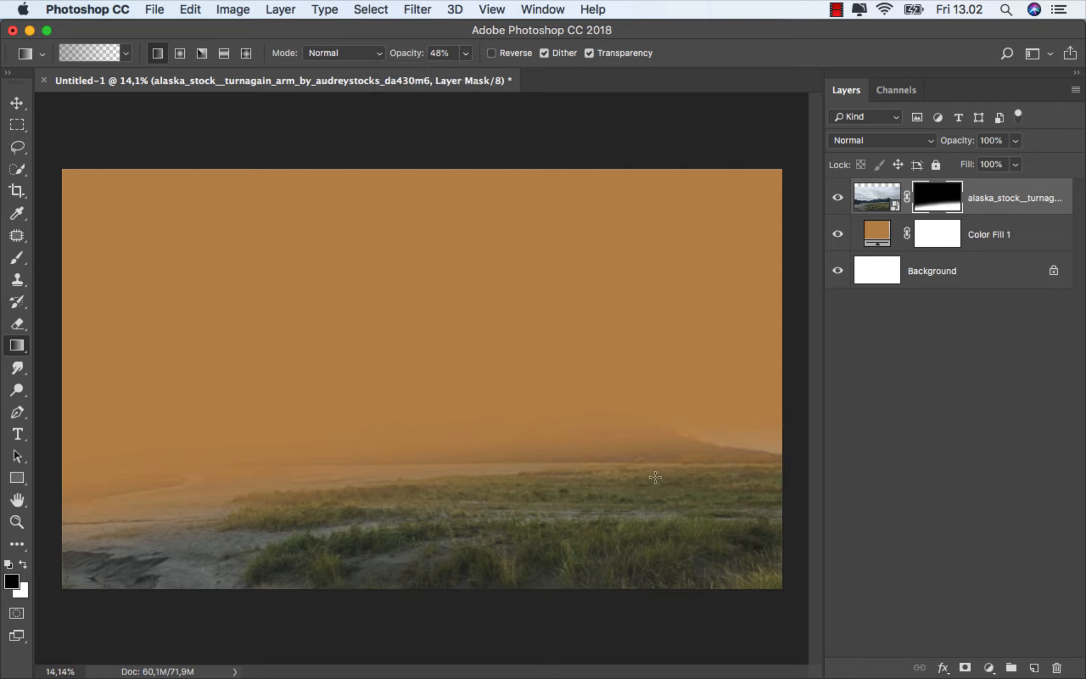
left_click_drag(642, 422, 618, 482)
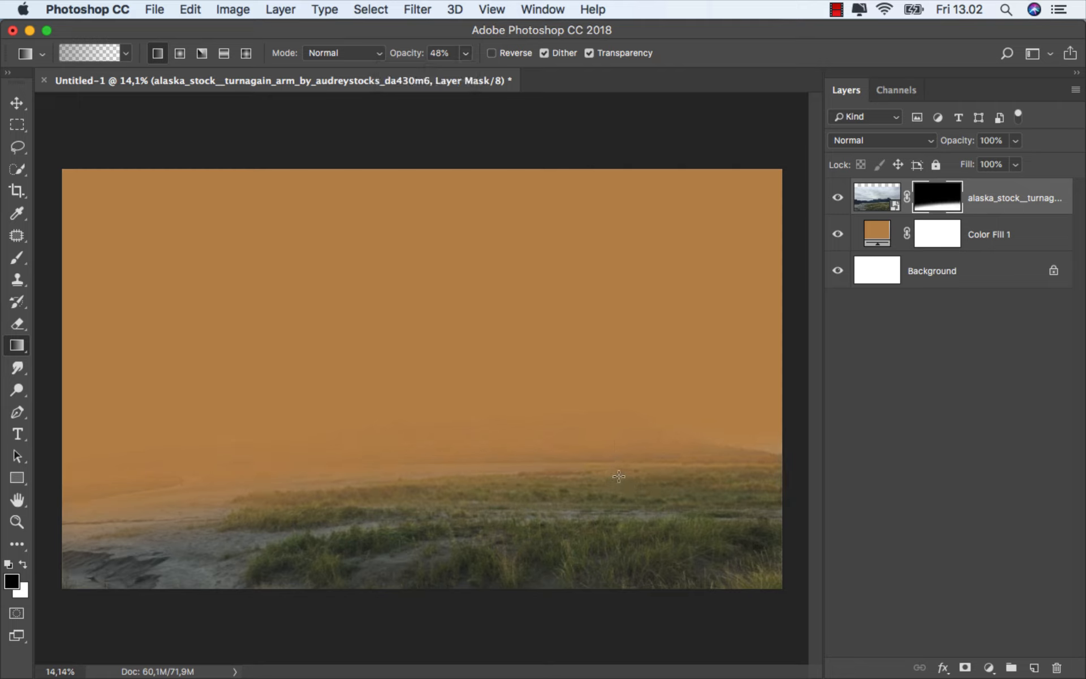
scroll(596, 458, "up", 2)
left_click_drag(465, 453, 466, 496)
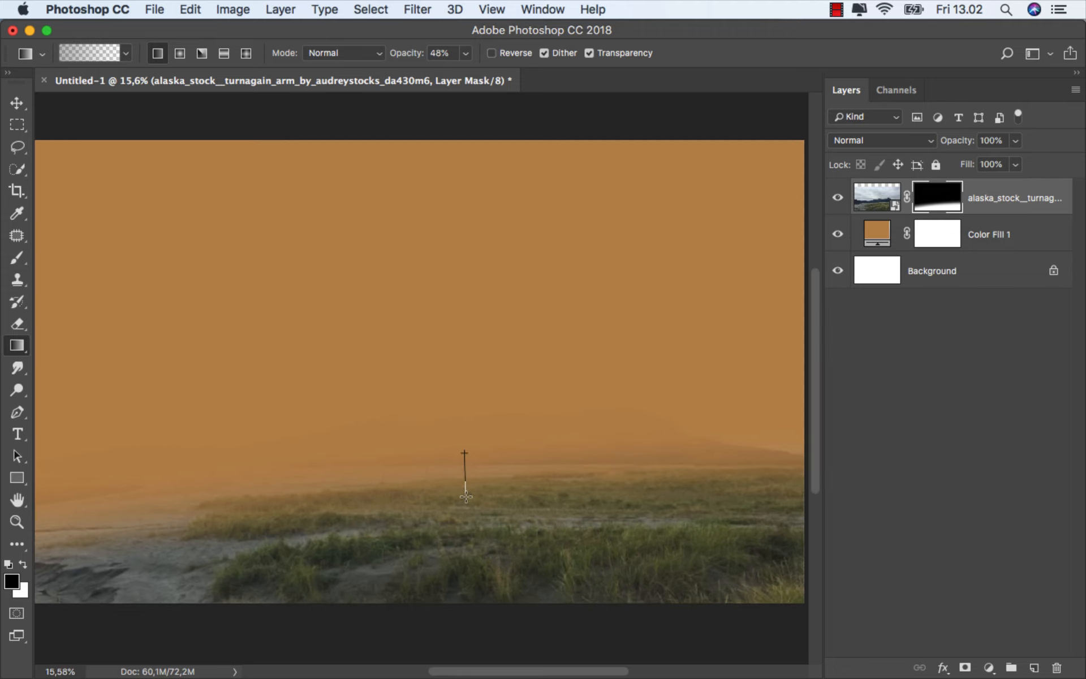
left_click_drag(456, 453, 461, 492)
left_click_drag(487, 424, 491, 511)
left_click_drag(684, 421, 685, 518)
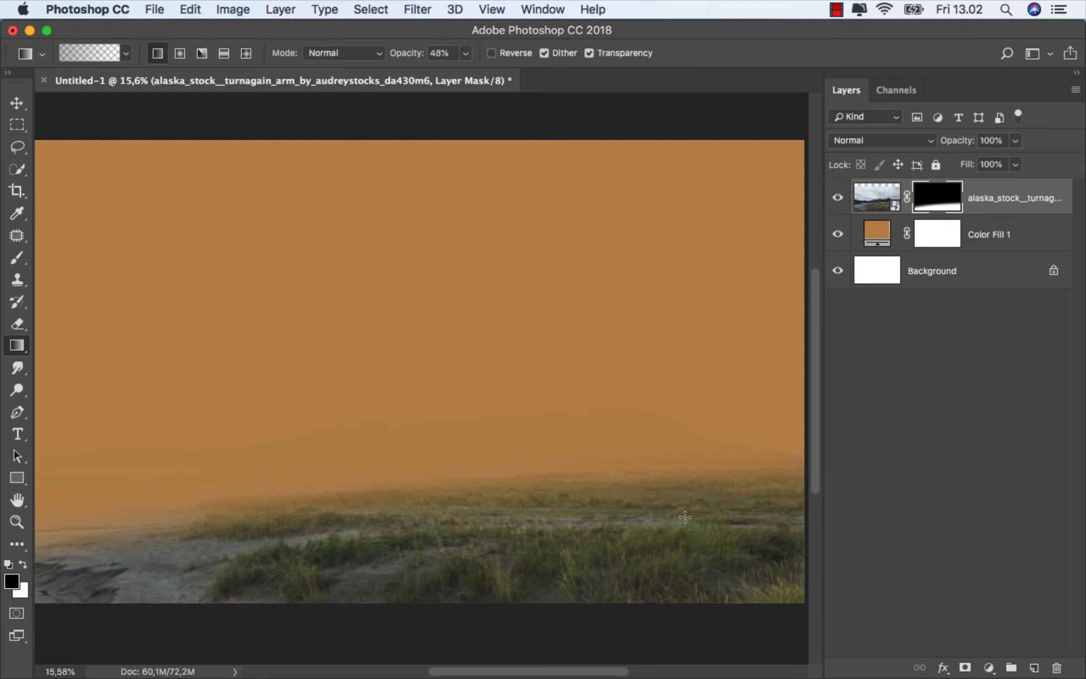
Fade the sandy ground on the left side of the landscape into the background with diagonal mask gradients.
scroll(684, 513, "down", 2)
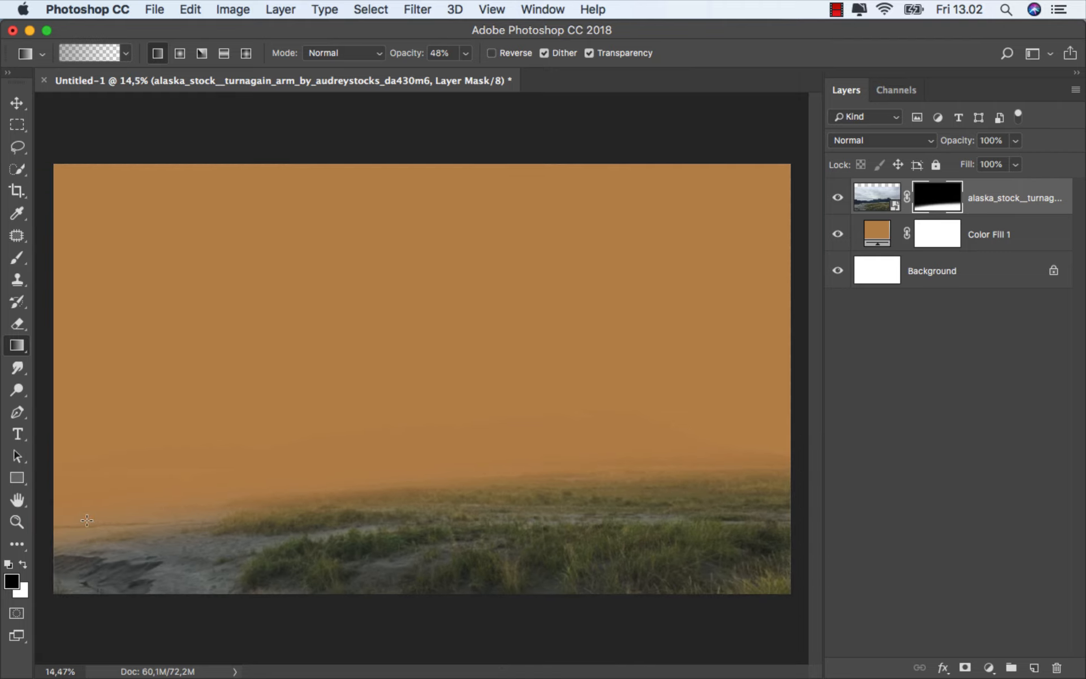
left_click_drag(61, 524, 283, 450)
left_click_drag(80, 554, 263, 518)
left_click_drag(265, 579, 274, 537)
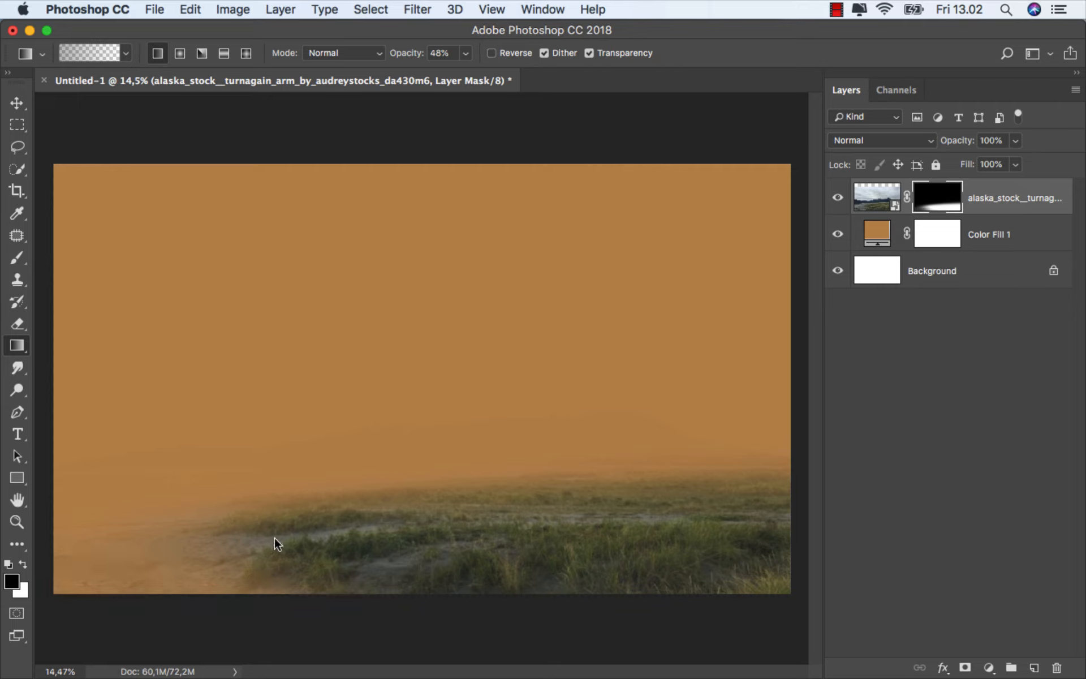
left_click_drag(71, 568, 403, 519)
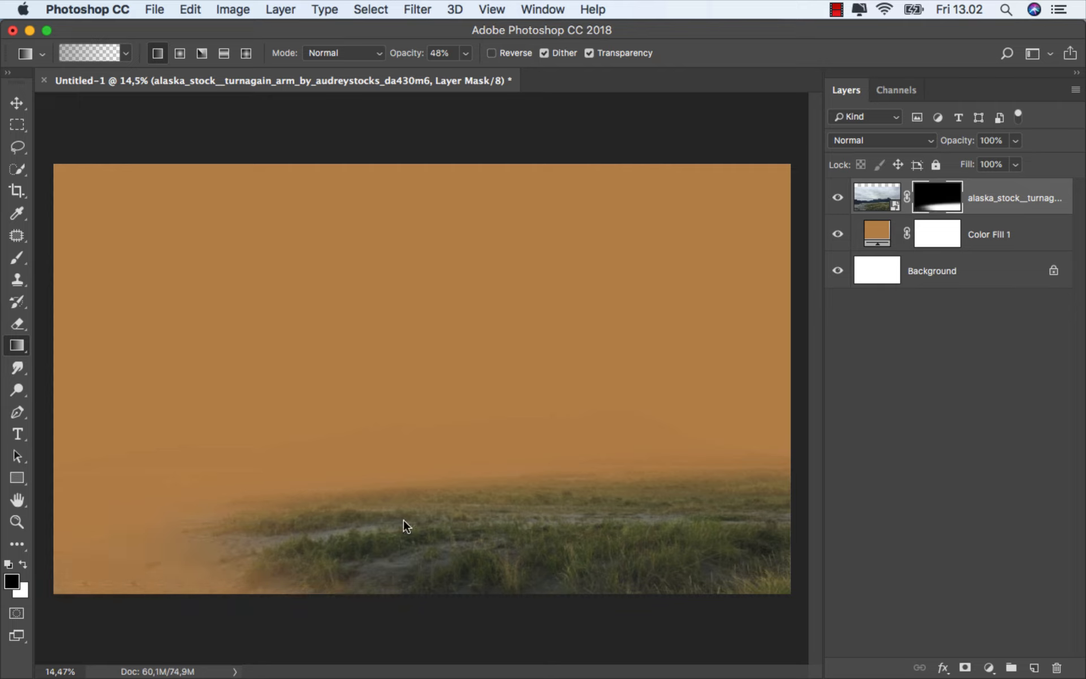
Set the gradient opacity to 23% and softly fade the far grass and the bottom edge of the landscape.
left_click(468, 53)
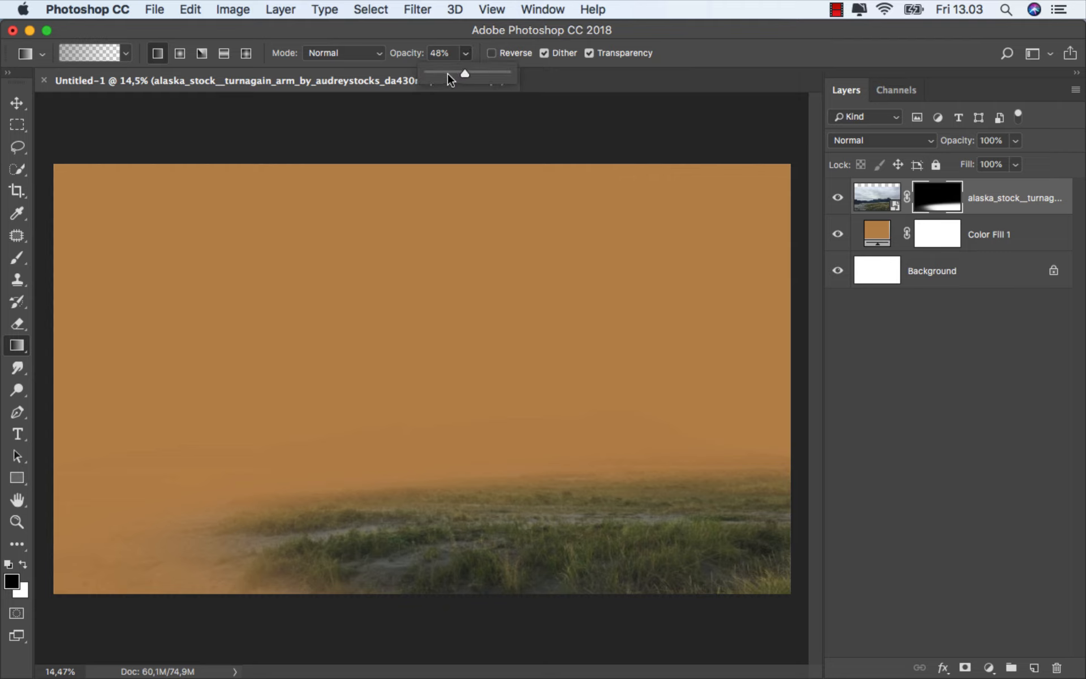
left_click(446, 73)
scroll(456, 502, "up", 1)
left_click_drag(441, 461, 444, 523)
left_click_drag(422, 622, 431, 533)
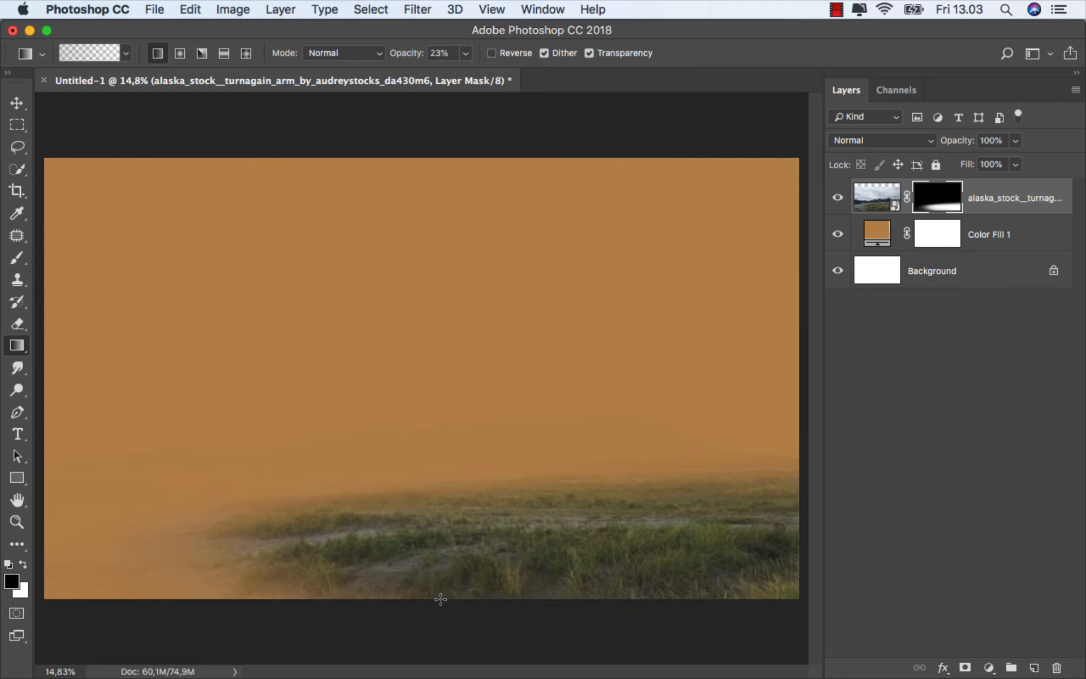
left_click_drag(444, 619, 446, 536)
Blend the landscape's lower-left corner and the horizon line further into the background with light mask gradients.
scroll(446, 536, "down", 1)
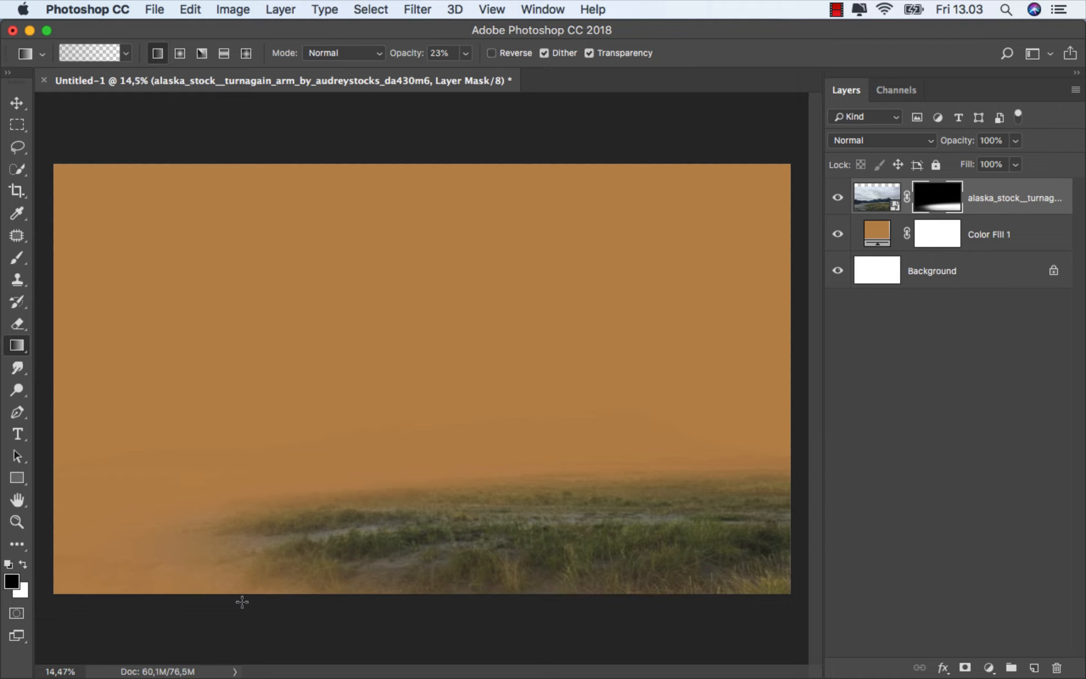
left_click_drag(188, 589, 503, 517)
mouse_move(295, 611)
left_mouse_down()
mouse_move(432, 497)
mouse_move(364, 548)
left_mouse_up()
scroll(254, 559, "down", 1)
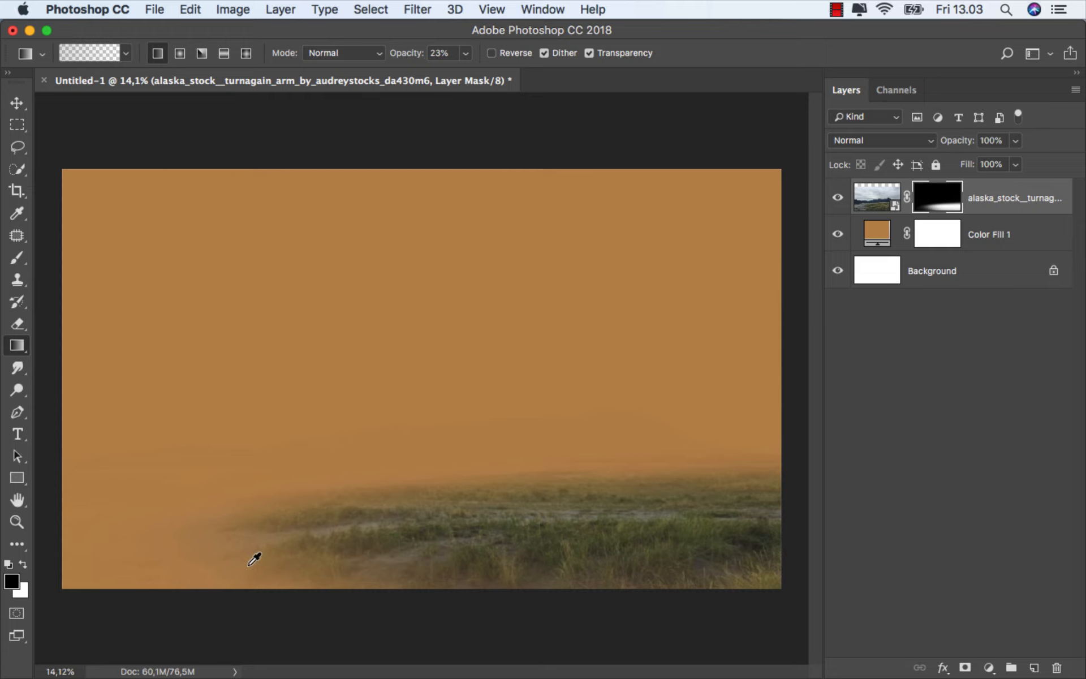
scroll(255, 559, "up", 1)
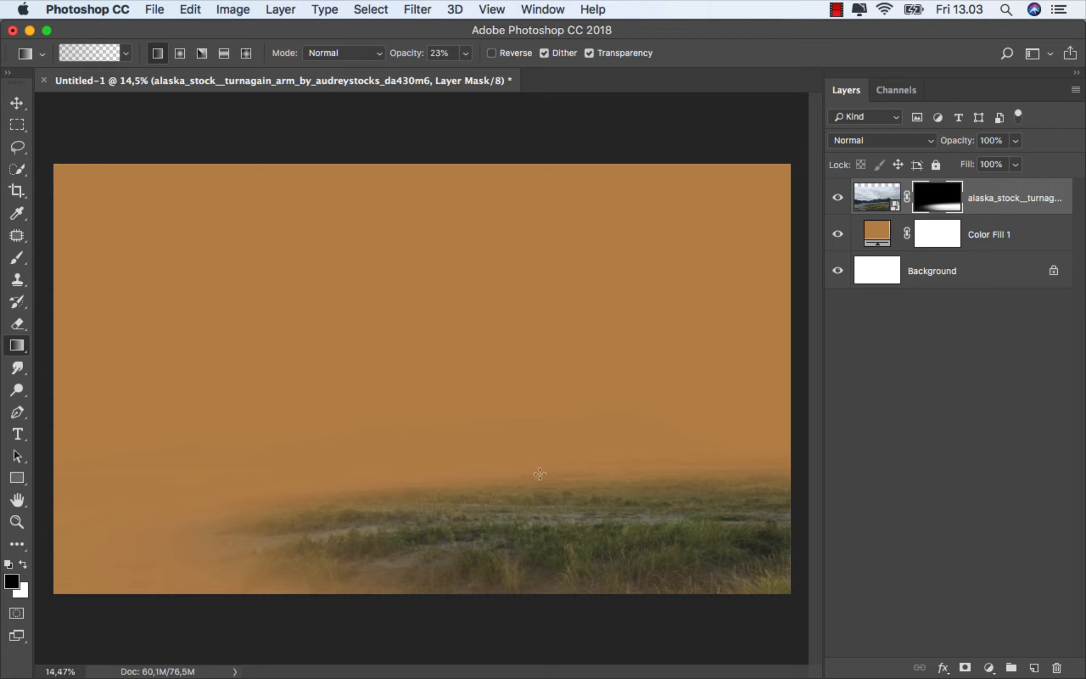
left_click_drag(539, 467, 540, 495)
Place the PNG cutout of the shepherd and two sheep from Finder as a new layer above the landscape.
left_click(995, 191)
key("v")
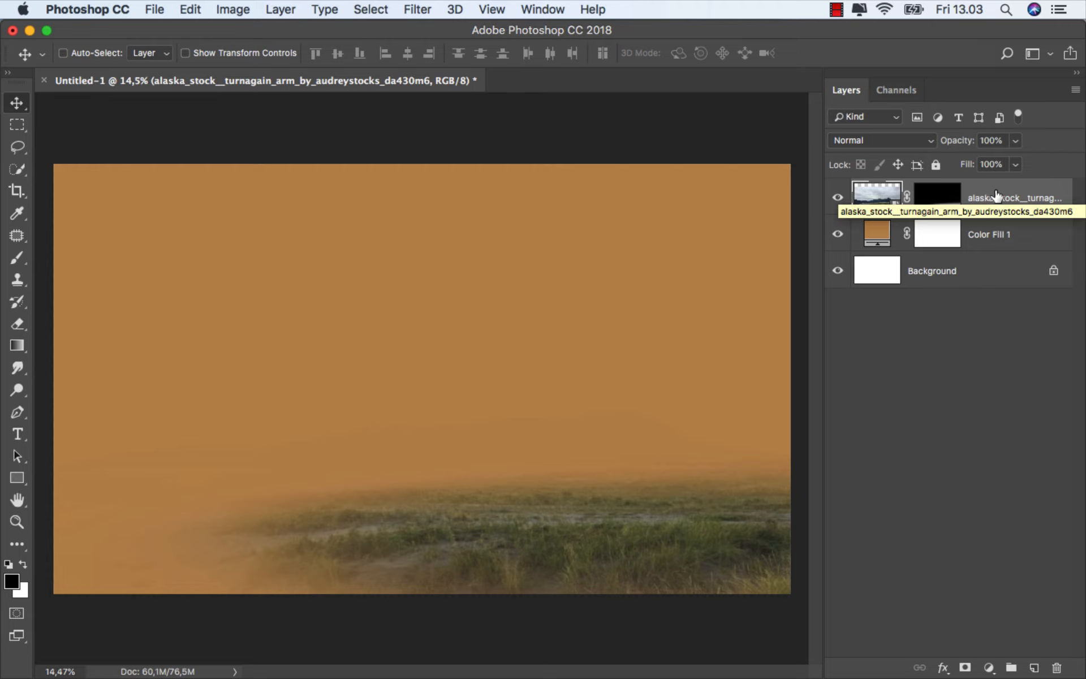
mouse_move(441, 673)
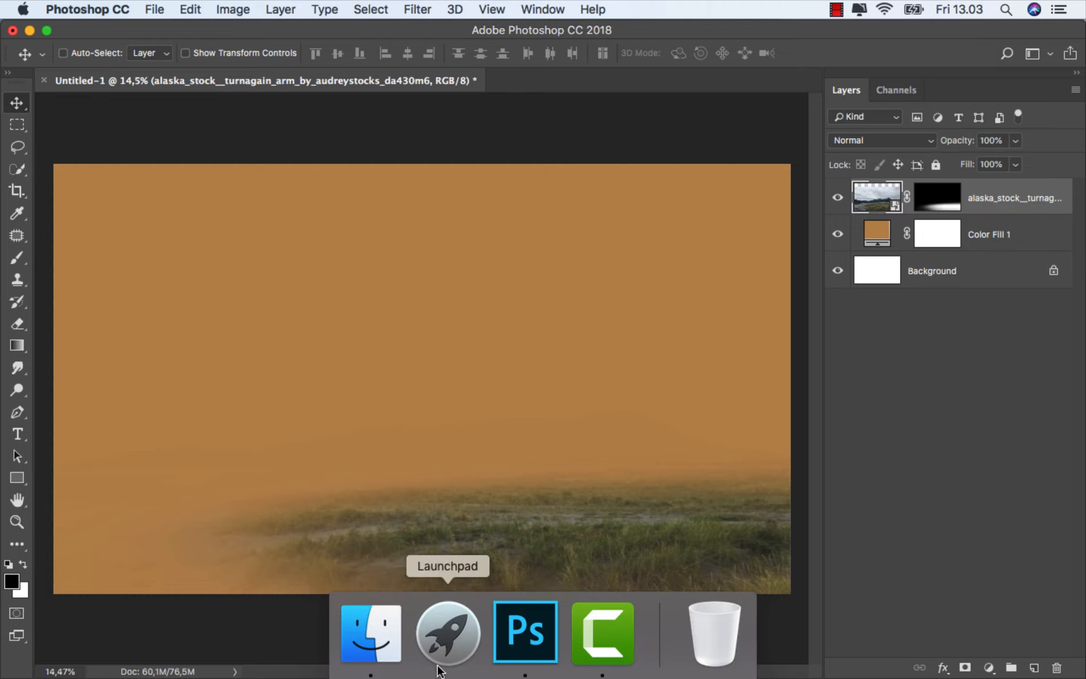
left_click(371, 634)
left_click_drag(676, 137, 563, 403)
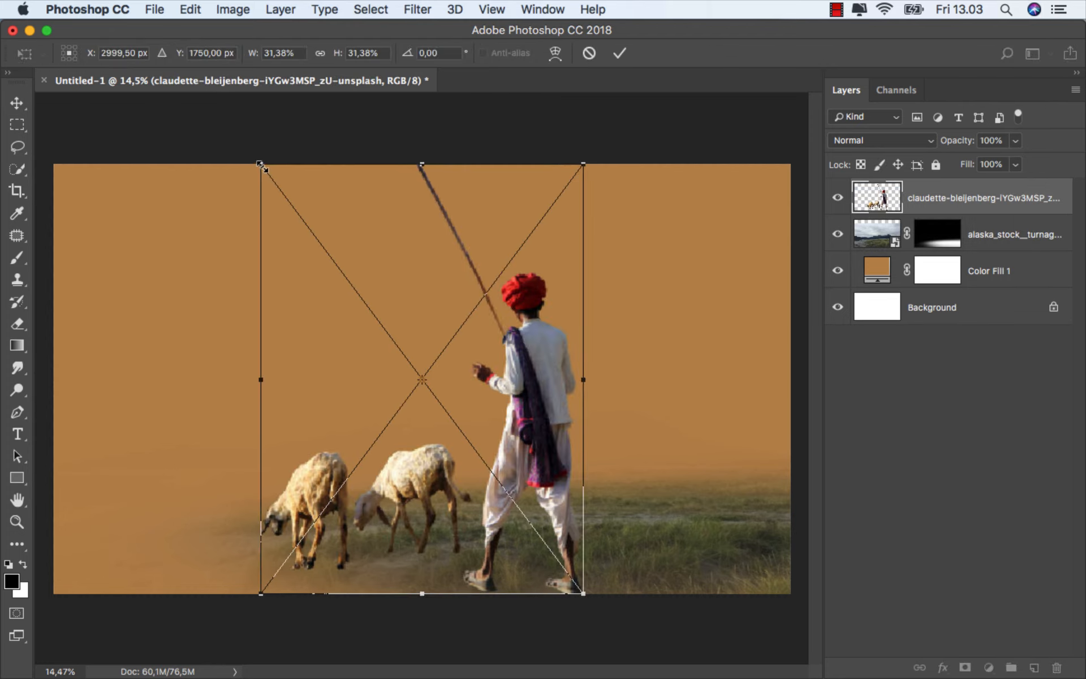
Scale the shepherd cutout to 22.63% and position it over the grass right of the canvas centre.
left_click_drag(261, 165, 321, 236)
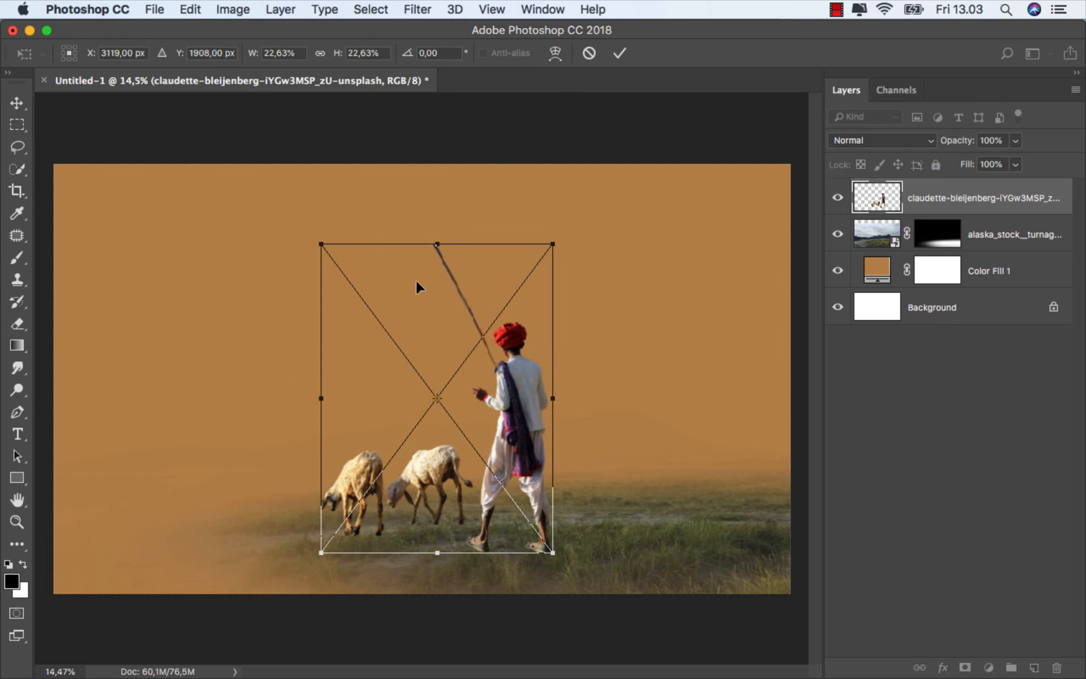
left_click_drag(416, 279, 528, 259)
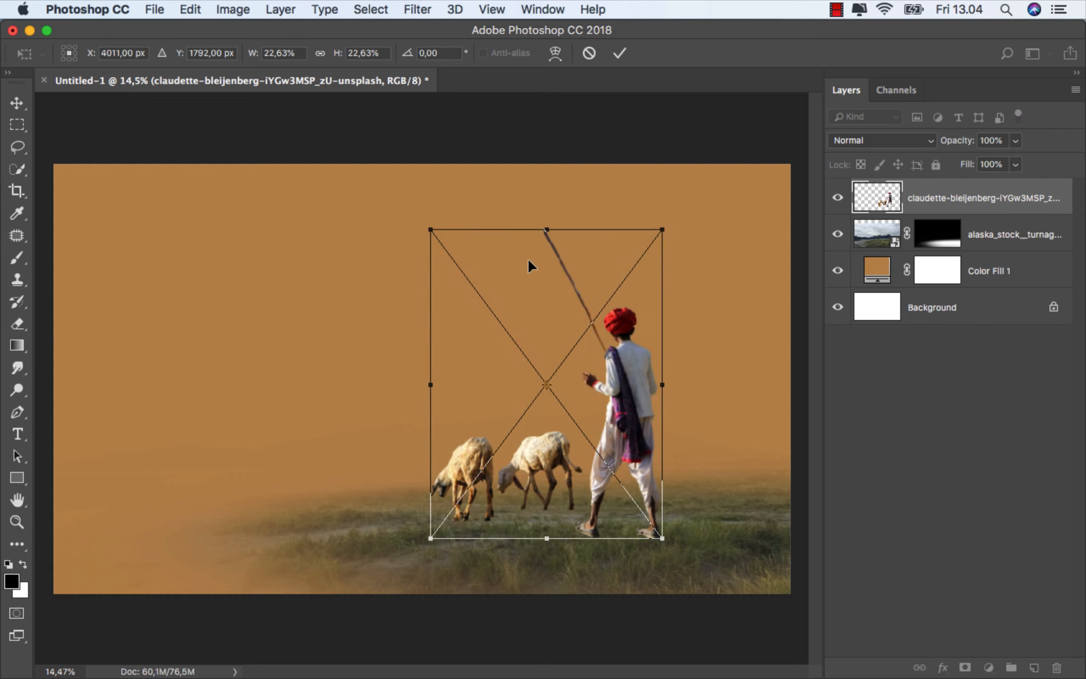
left_click(620, 53)
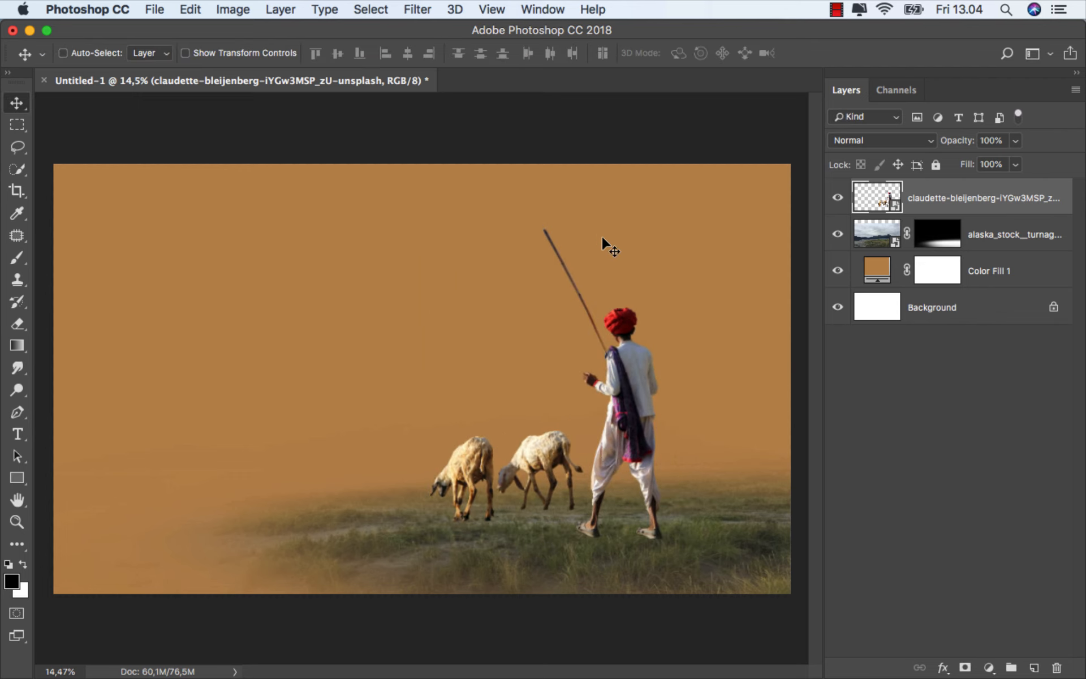
Nudge the landscape layer and the shepherd cutout slightly downwards to align the feet with the grass.
left_click(997, 237)
left_click_drag(586, 462, 582, 465)
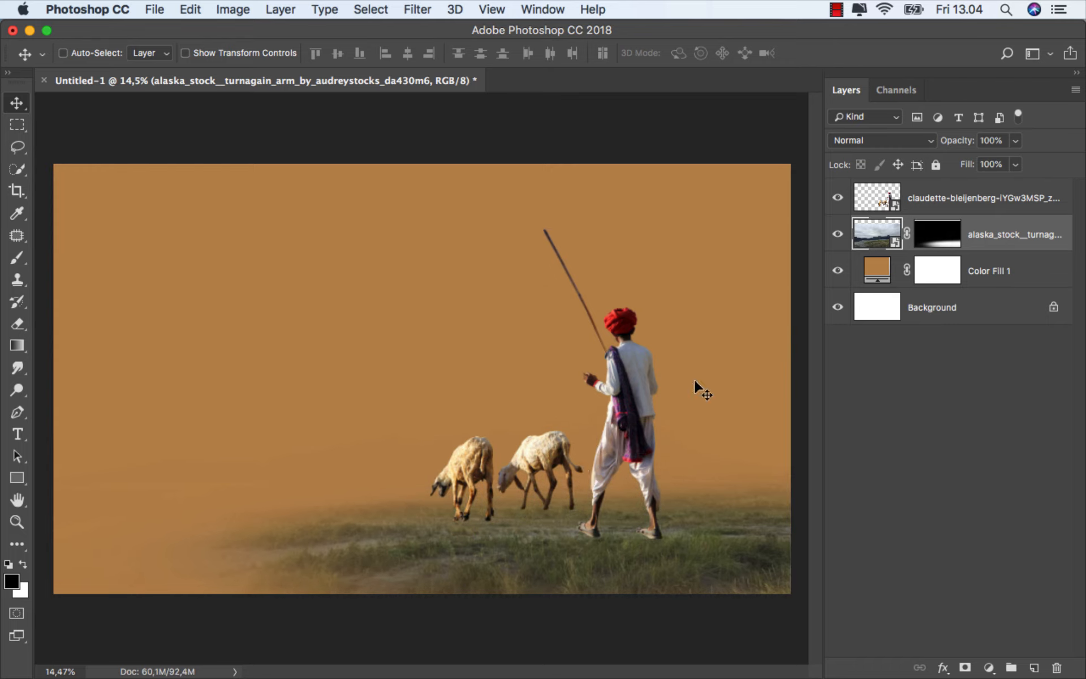
left_click(934, 198)
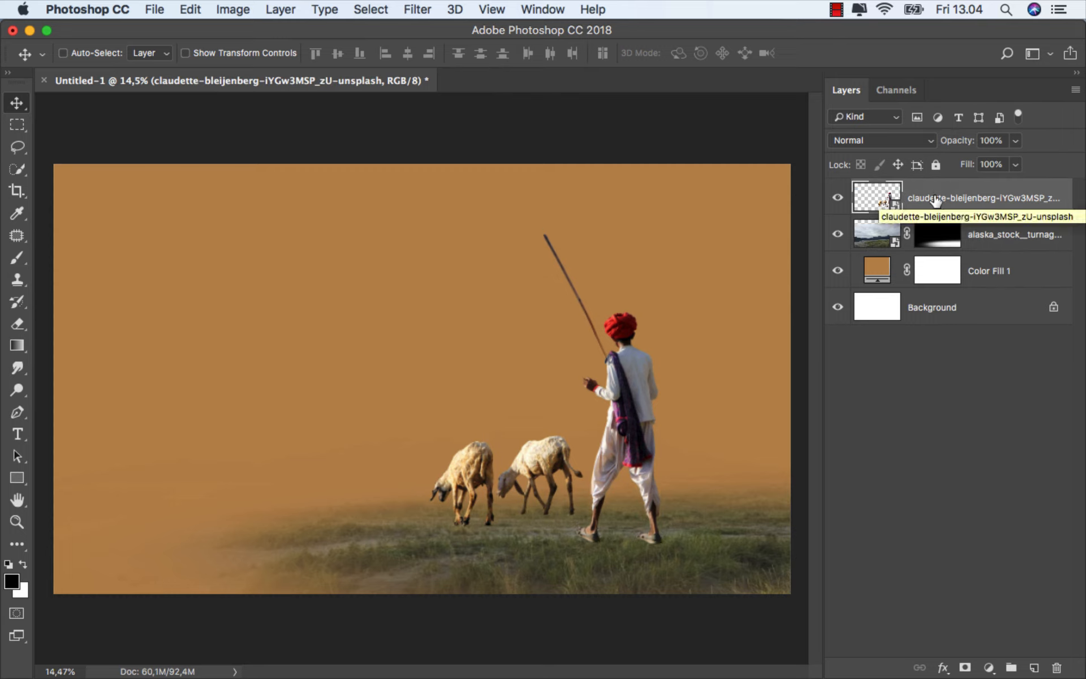
Add a layer mask to the shepherd layer and choose the 510 grass brush from the Trees set at 91 px.
left_click(965, 668)
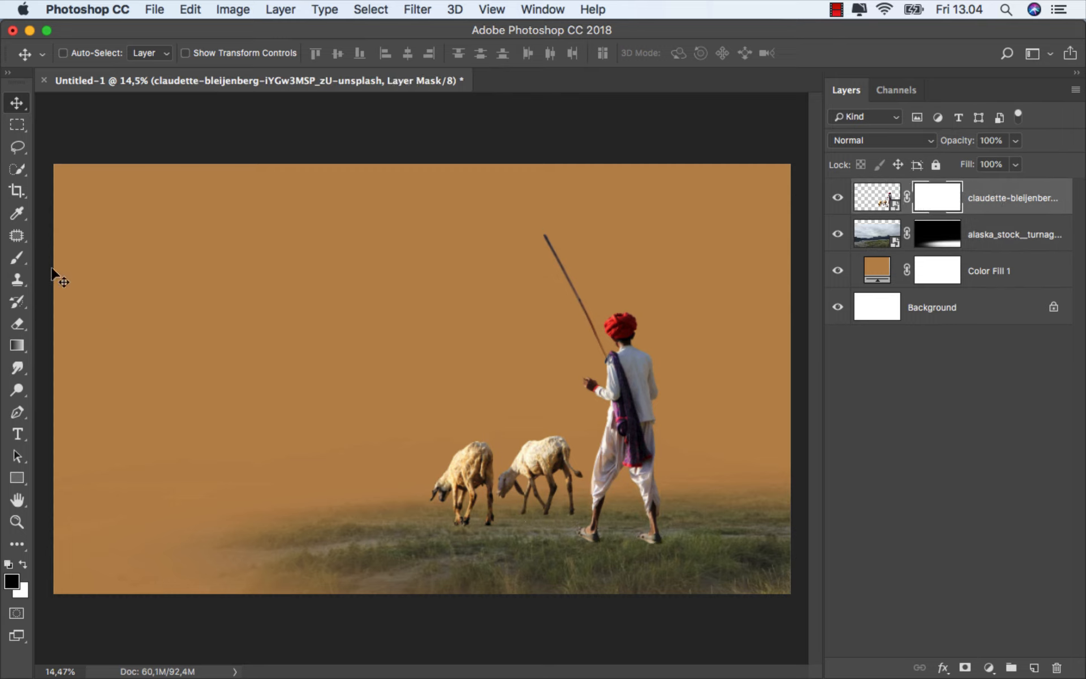
left_click(17, 257)
left_click(85, 256)
right_click(356, 289)
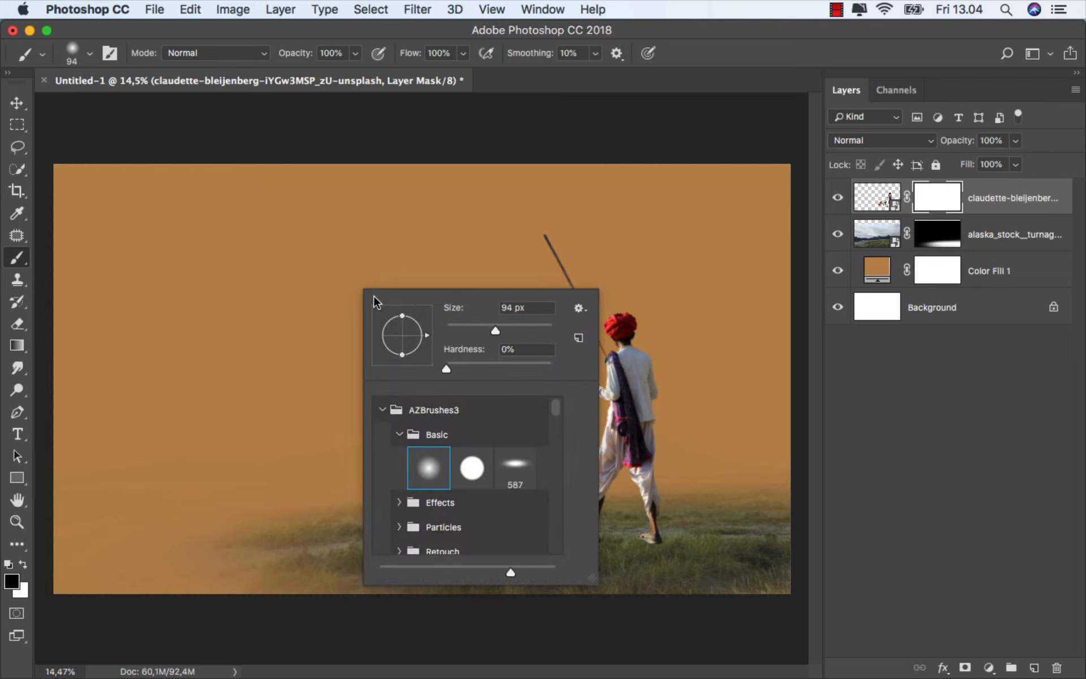
scroll(450, 507, "down", 3)
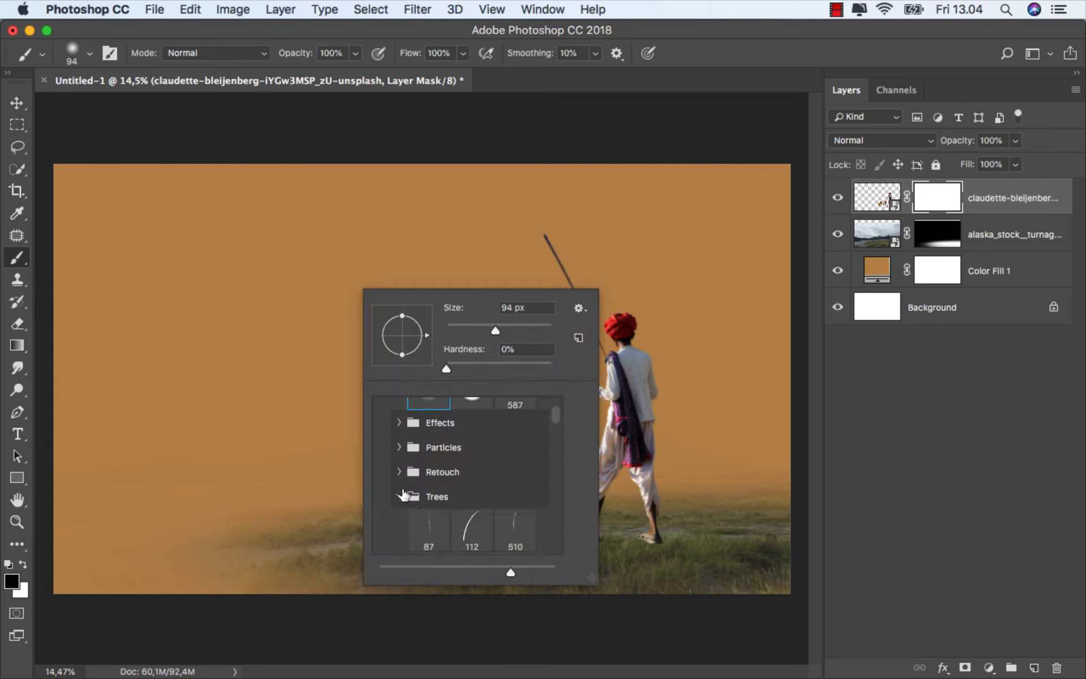
scroll(436, 498, "down", 2)
left_click(513, 496)
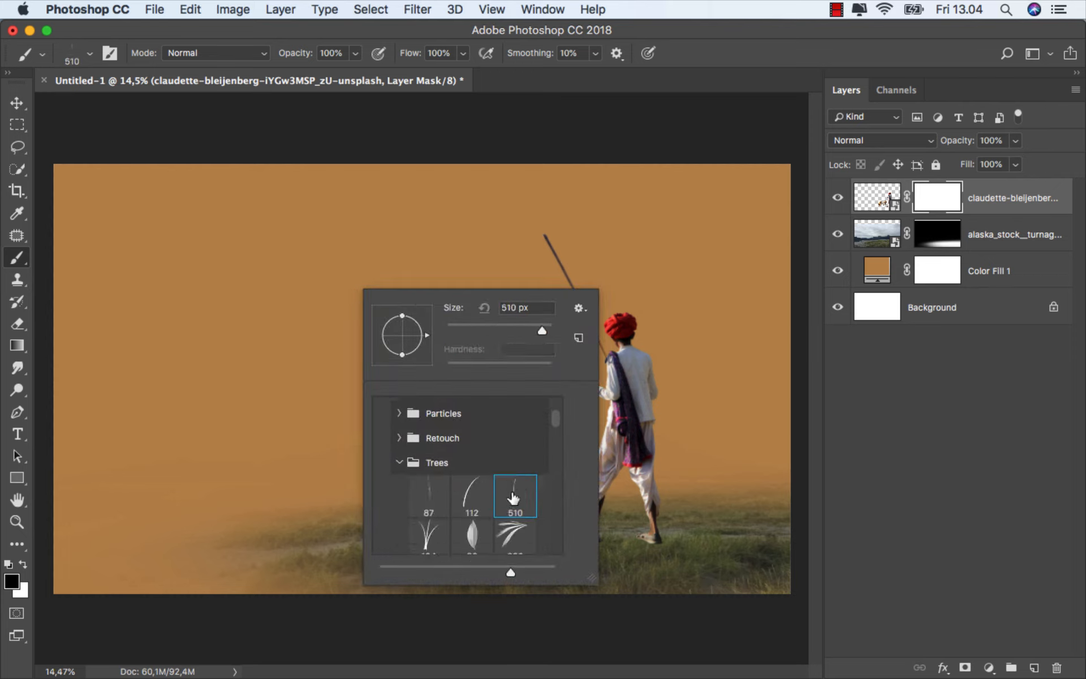
left_click(524, 327)
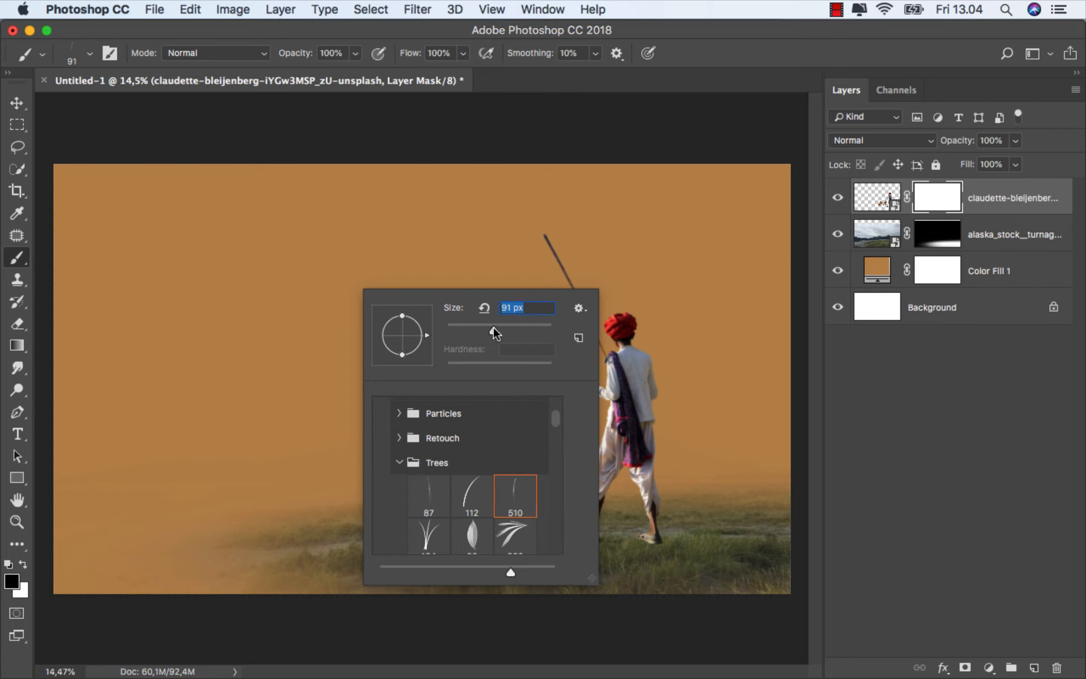
key("Return")
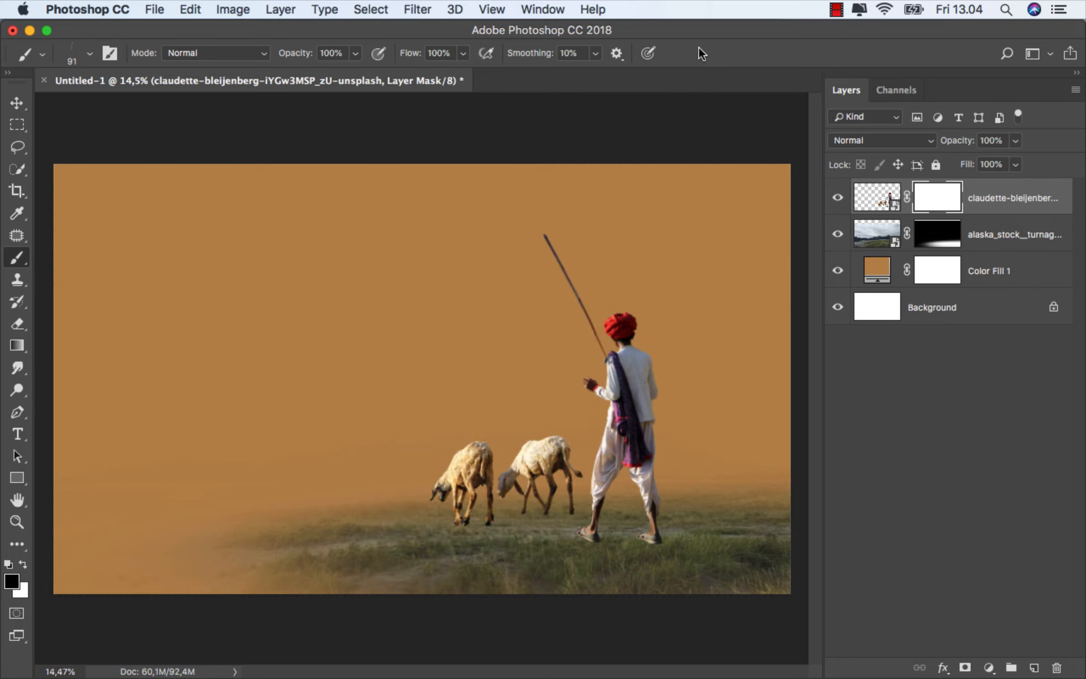
Paint black grass strokes on the mask along the soles of both shepherd's shoes, enlarging the brush to 111 px.
scroll(668, 553, "up", 5)
scroll(653, 532, "up", 5)
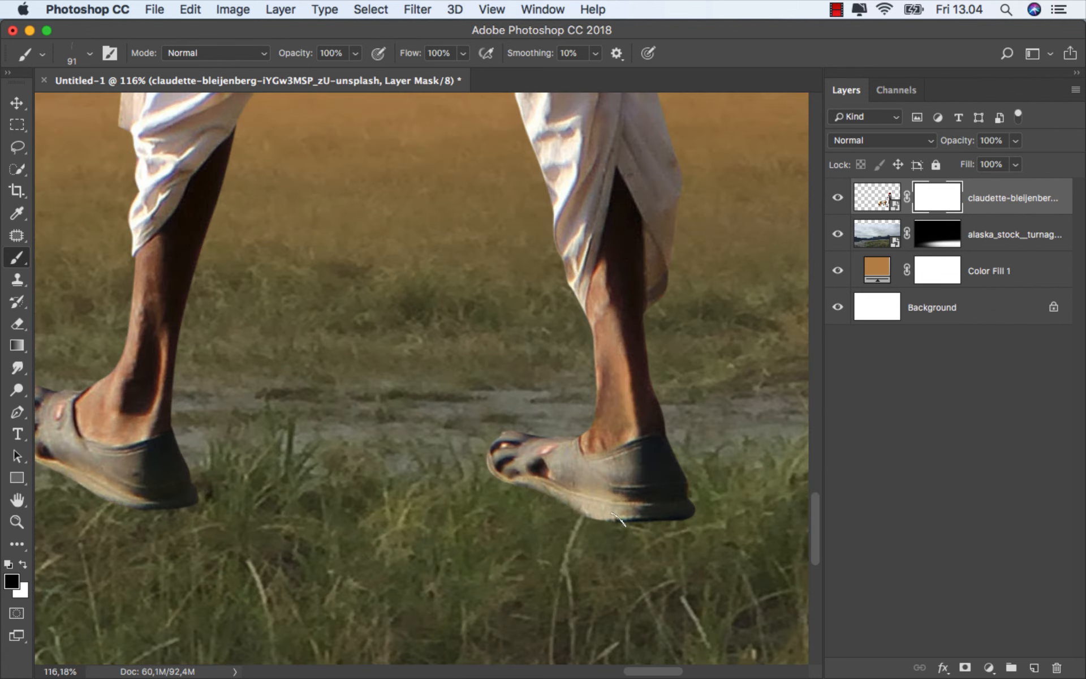
mouse_move(617, 521)
left_mouse_down()
mouse_move(665, 522)
mouse_move(519, 505)
mouse_move(651, 531)
left_mouse_up()
scroll(638, 529, "up", 1)
mouse_move(651, 520)
left_mouse_down()
mouse_move(520, 484)
mouse_move(549, 483)
mouse_move(596, 508)
mouse_move(584, 515)
mouse_move(728, 517)
mouse_move(589, 513)
mouse_move(659, 521)
left_mouse_up()
scroll(382, 470, "left", 10)
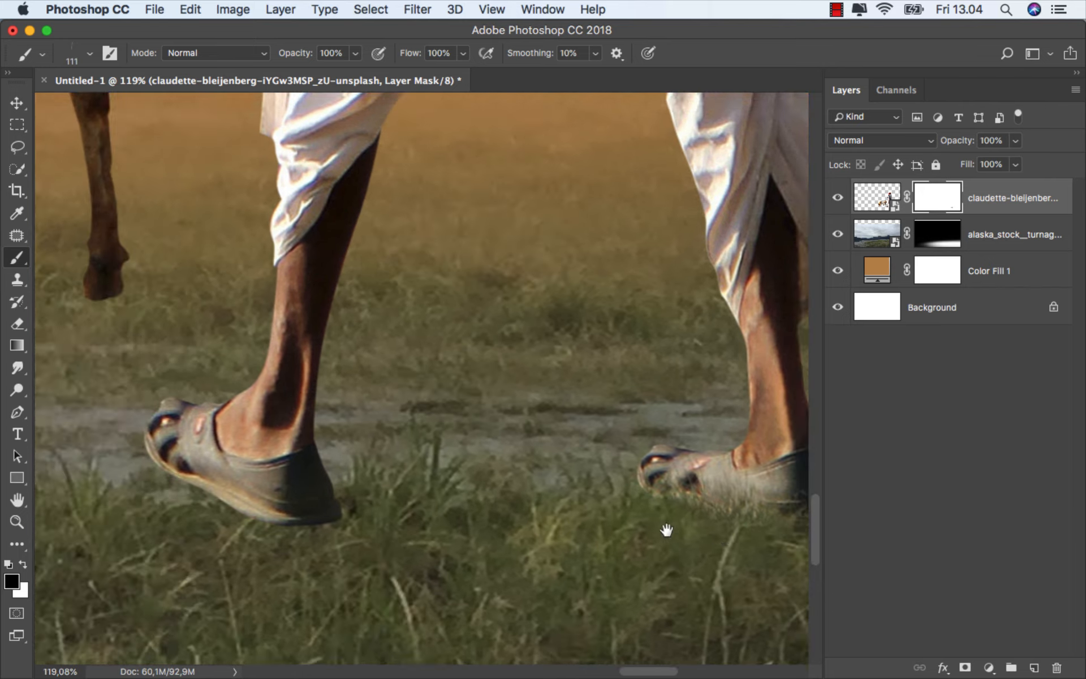
mouse_move(521, 539)
left_mouse_down()
mouse_move(455, 530)
mouse_move(320, 468)
mouse_move(332, 498)
mouse_move(418, 538)
left_mouse_up()
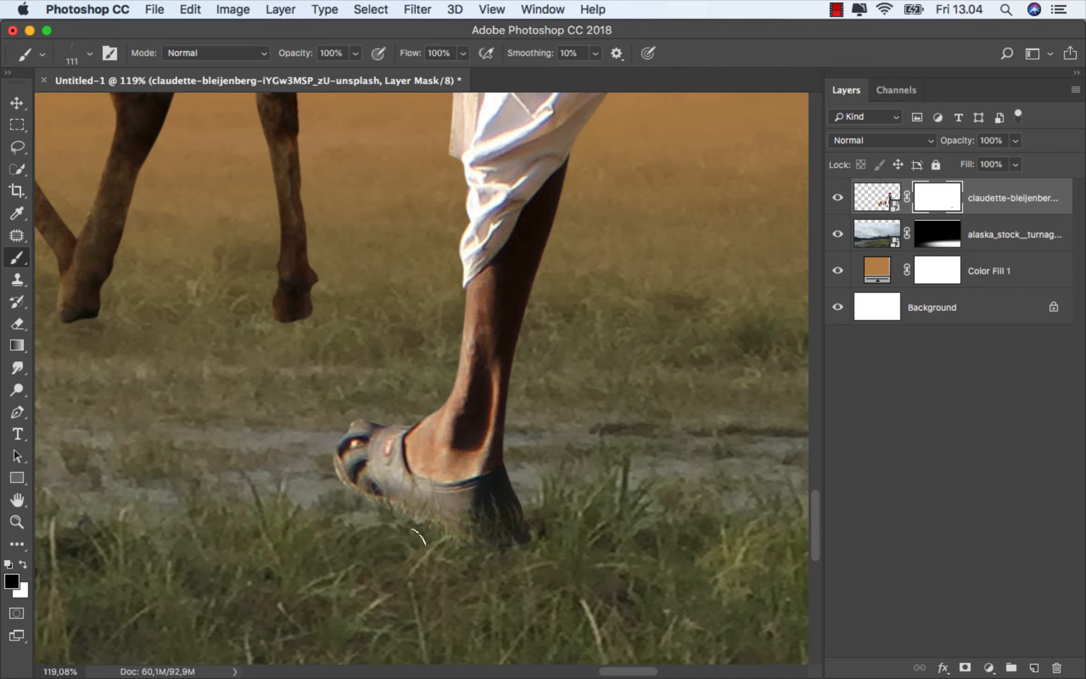
Mask the hooves of the sheep nearest the shepherd into the grass with black strokes from an 83 px grass brush.
left_click_drag(289, 479, 566, 576)
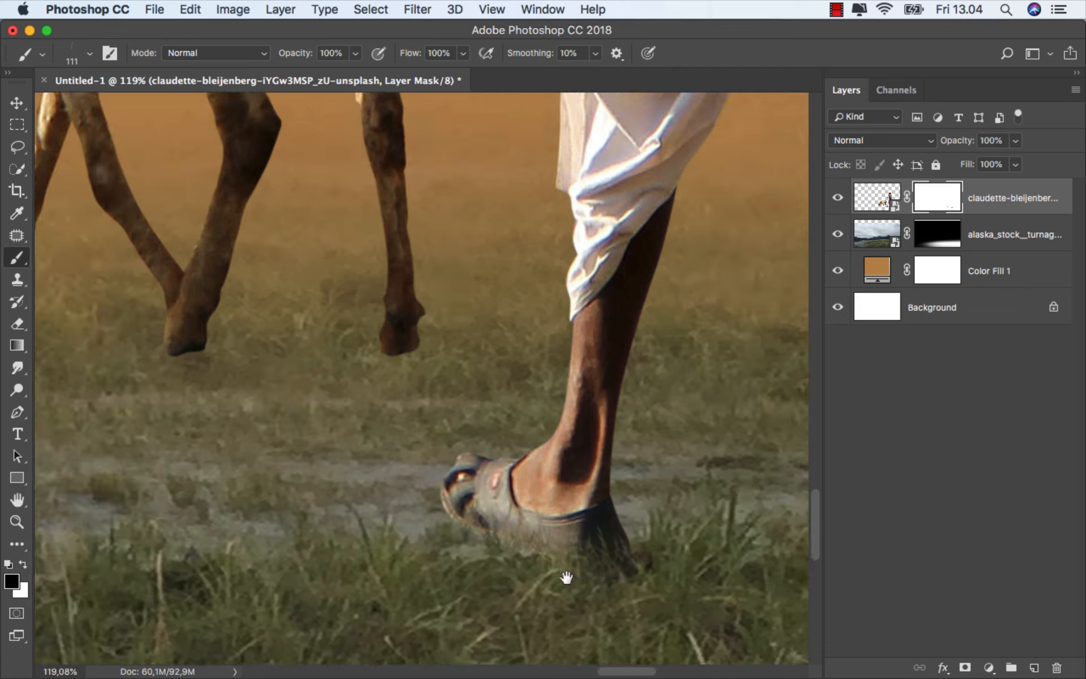
scroll(588, 406, "up", 2)
left_click_drag(574, 436, 540, 433)
mouse_move(574, 418)
left_mouse_down()
mouse_move(514, 416)
mouse_move(645, 408)
mouse_move(608, 413)
left_mouse_up()
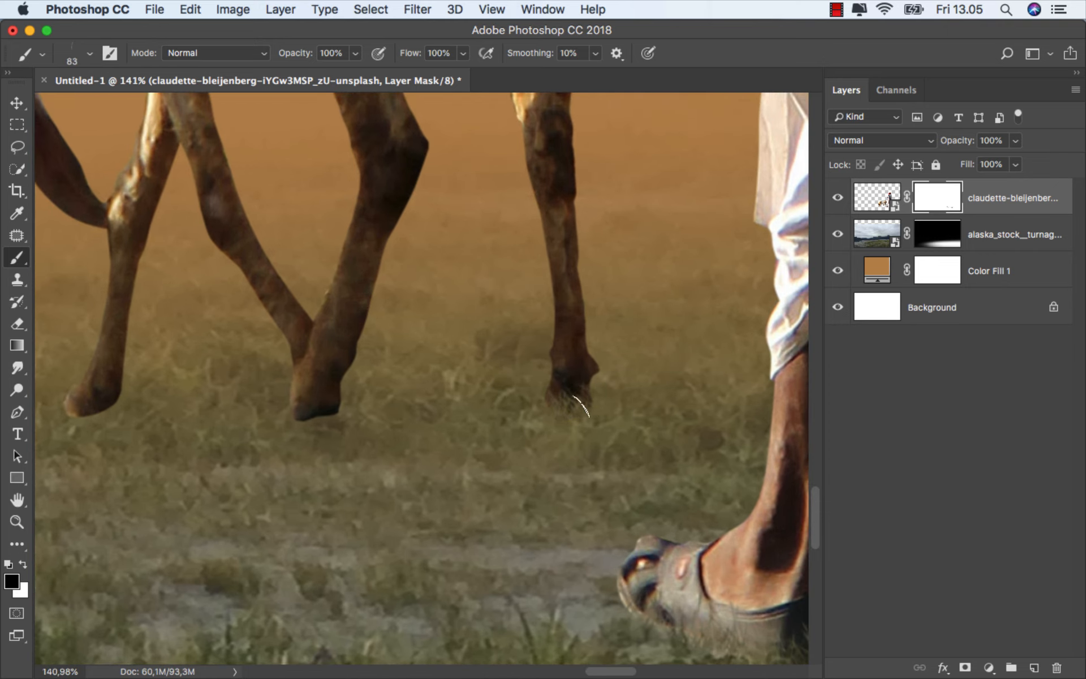
mouse_move(275, 415)
left_mouse_down()
mouse_move(369, 415)
mouse_move(390, 397)
left_mouse_up()
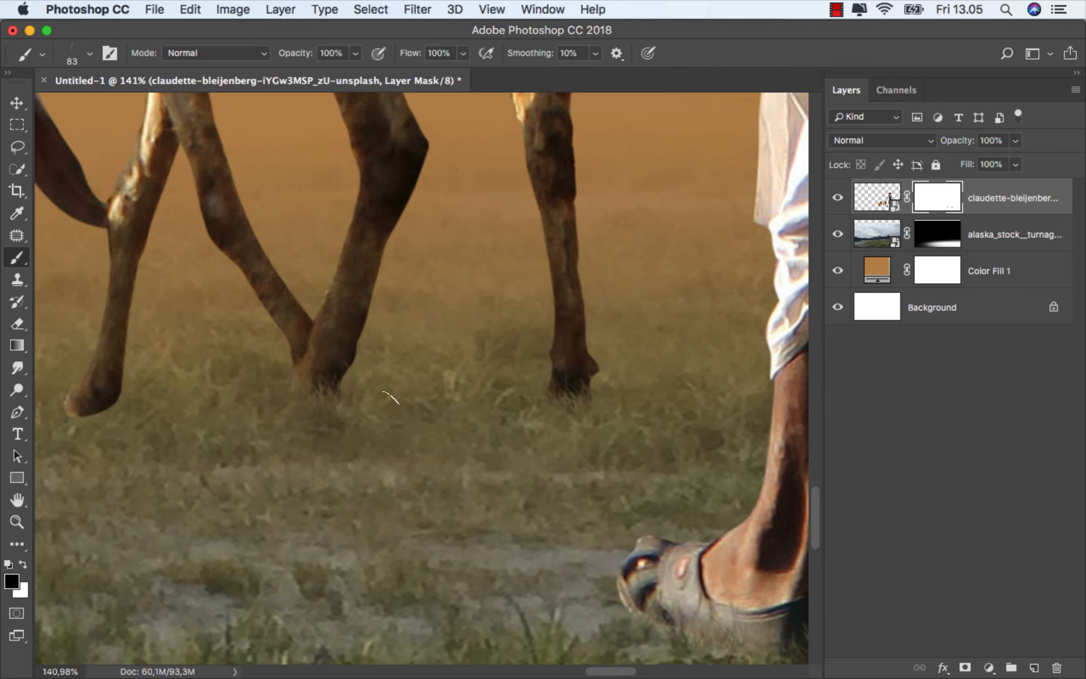
left_click_drag(285, 437, 618, 477)
left_click_drag(391, 439, 485, 442)
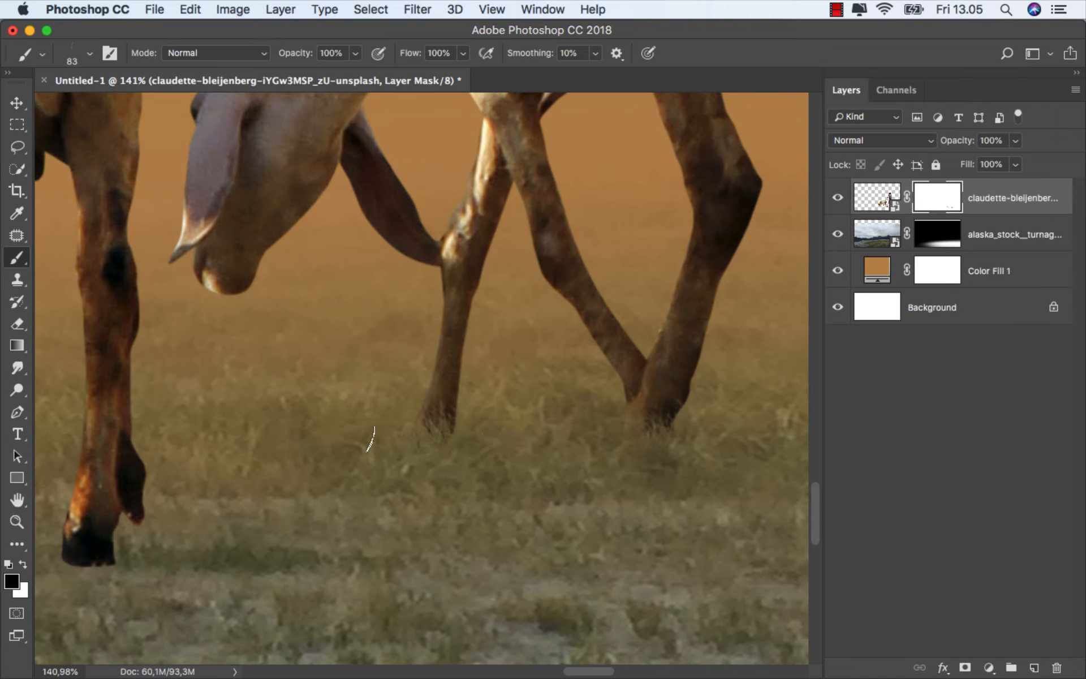
Mask the hooves of the front sheep, farthest from the shepherd, into the grass, enlarging the grass brush to 100 px.
left_click_drag(278, 463, 572, 407)
mouse_move(407, 500)
left_mouse_down()
mouse_move(279, 490)
mouse_move(456, 504)
mouse_move(401, 513)
mouse_move(301, 501)
left_mouse_up()
mouse_move(463, 515)
left_mouse_down()
mouse_move(402, 507)
mouse_move(427, 502)
left_mouse_up()
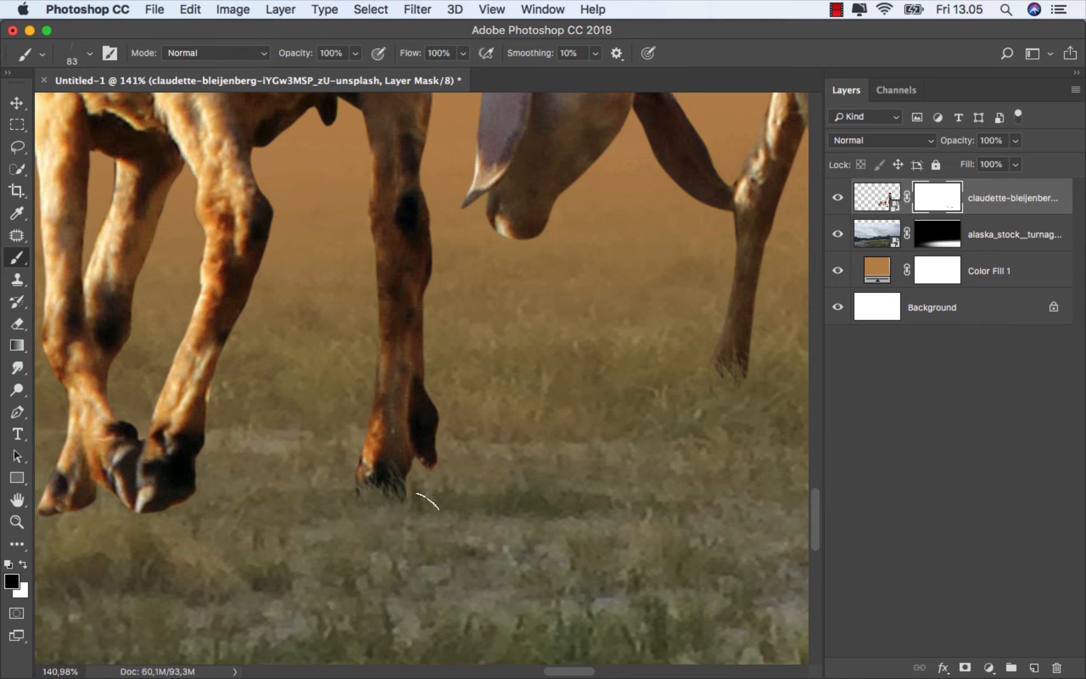
left_click_drag(306, 513, 606, 499)
left_click_drag(492, 501, 372, 500)
scroll(475, 502, "down", 2)
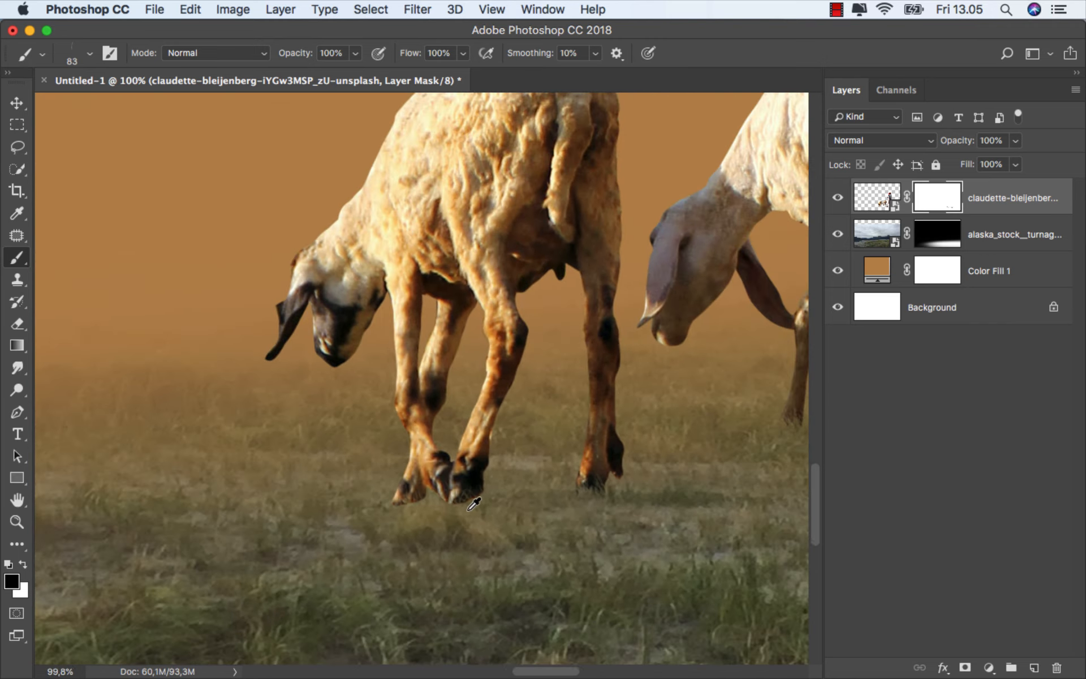
scroll(476, 503, "up", 1)
left_click_drag(475, 510, 485, 509)
mouse_move(487, 501)
left_mouse_down()
mouse_move(413, 499)
mouse_move(507, 509)
mouse_move(311, 490)
mouse_move(511, 498)
mouse_move(385, 491)
mouse_move(492, 495)
left_mouse_up()
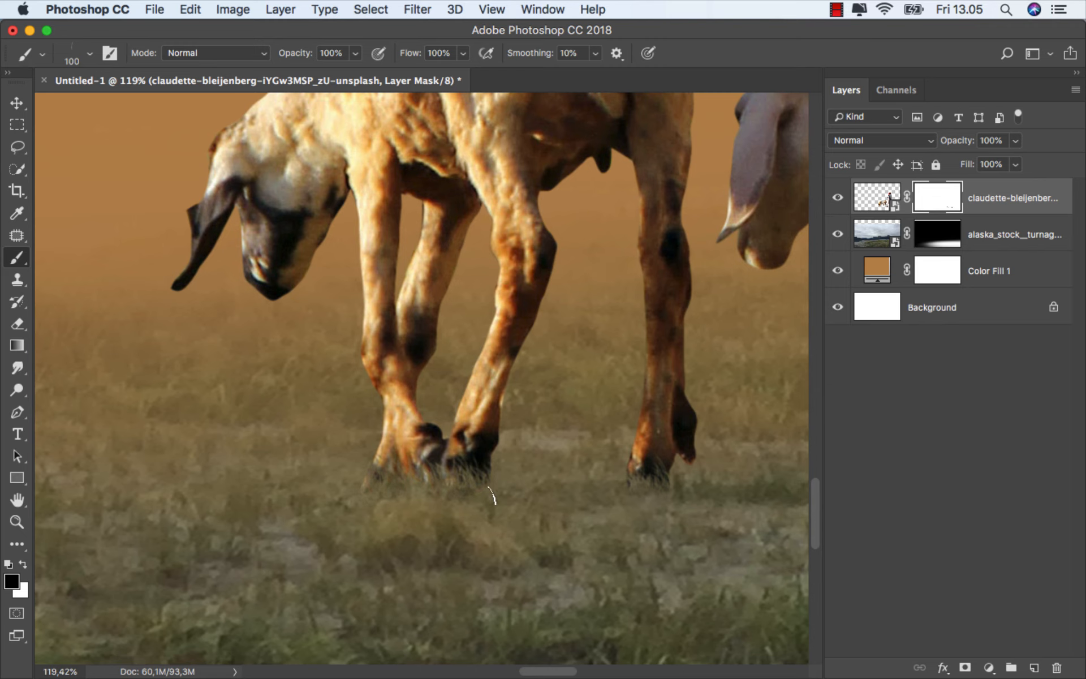
left_click_drag(354, 479, 316, 458)
Soften the shepherd layer's mask with a Gaussian Blur of 1.0 pixel radius.
scroll(315, 473, "down", 4)
scroll(492, 474, "up", 1)
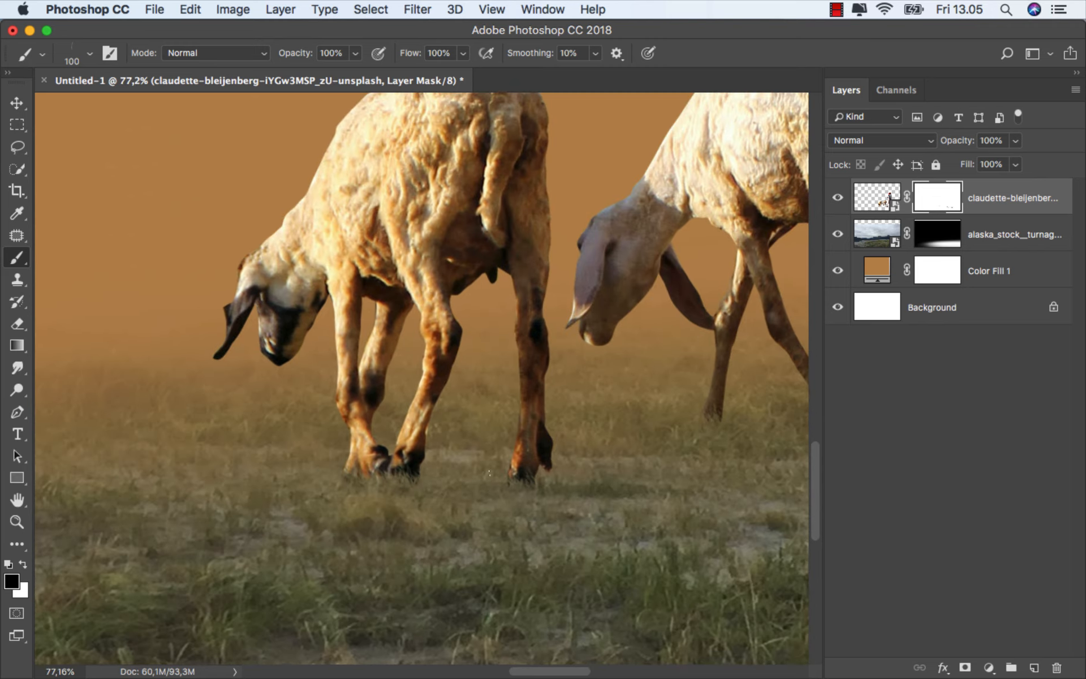
scroll(407, 502, "right", 5)
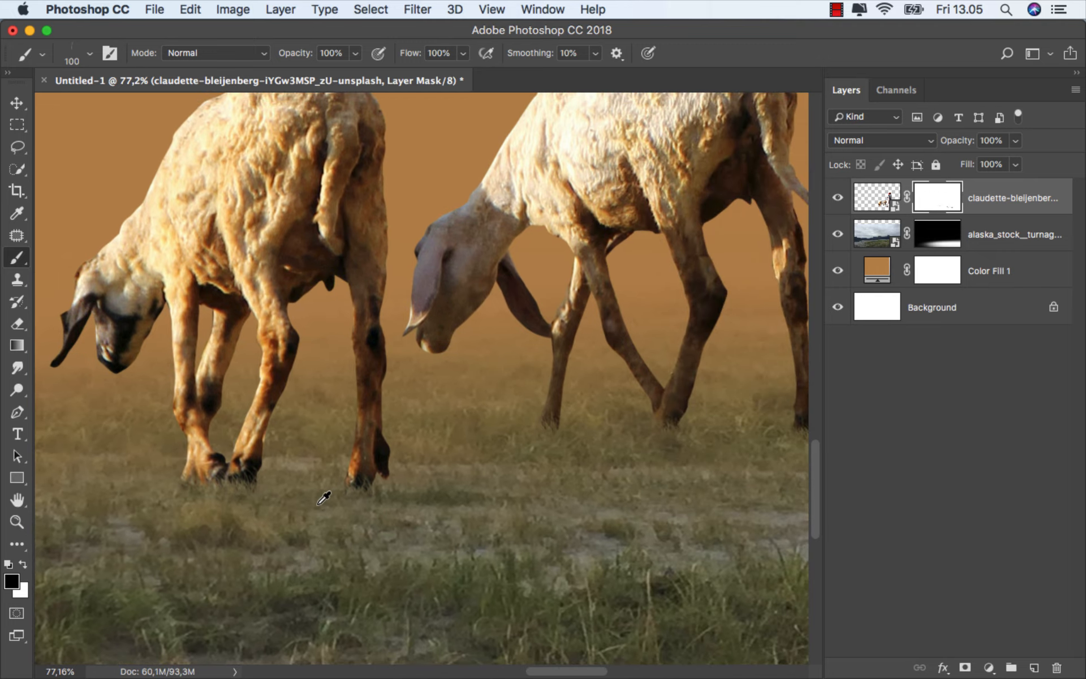
scroll(322, 497, "down", 2)
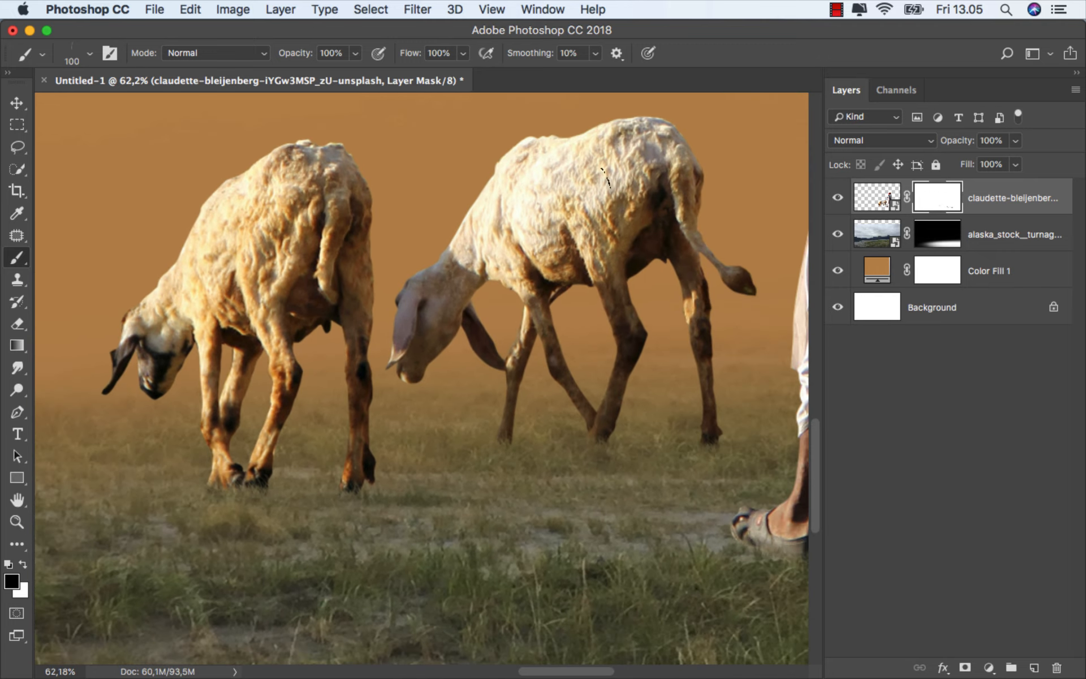
left_click(417, 9)
mouse_move(474, 211)
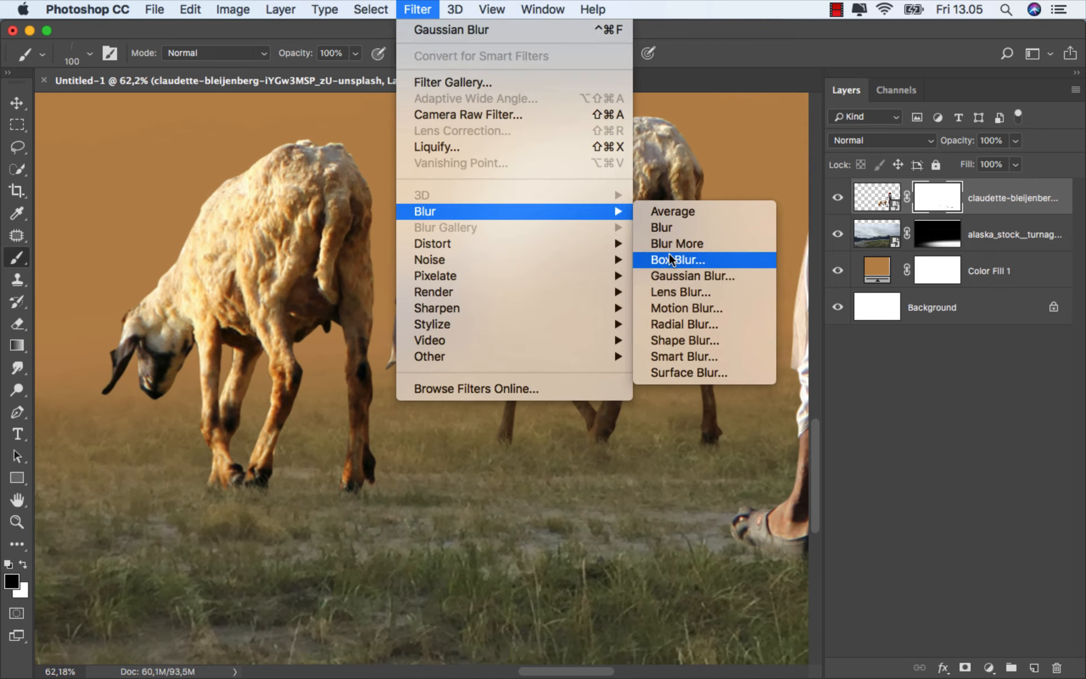
left_click(676, 274)
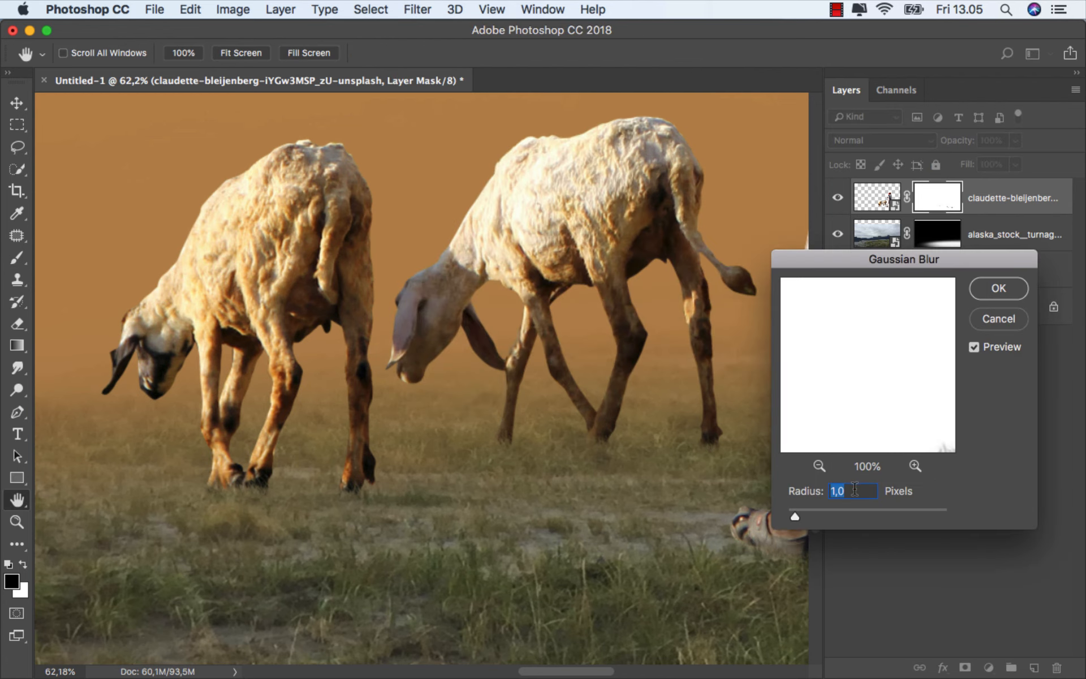
left_click(999, 288)
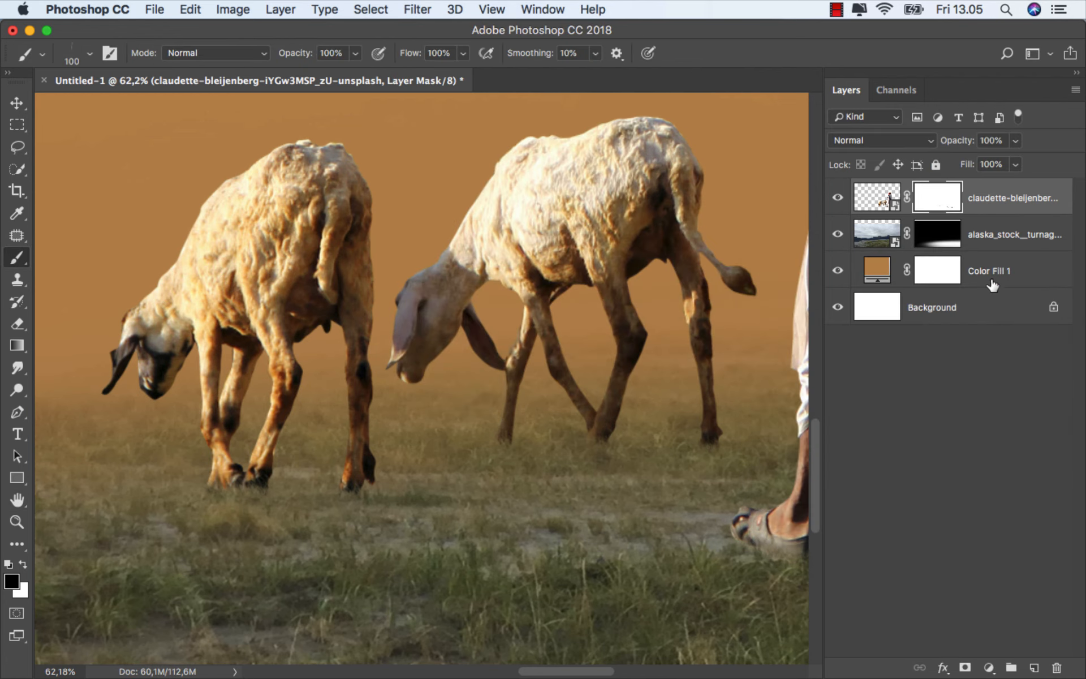
Place the orange sunset sky photo from Finder as a new layer above the shepherd, centred at 24.31% scale.
left_click(993, 198)
key("v")
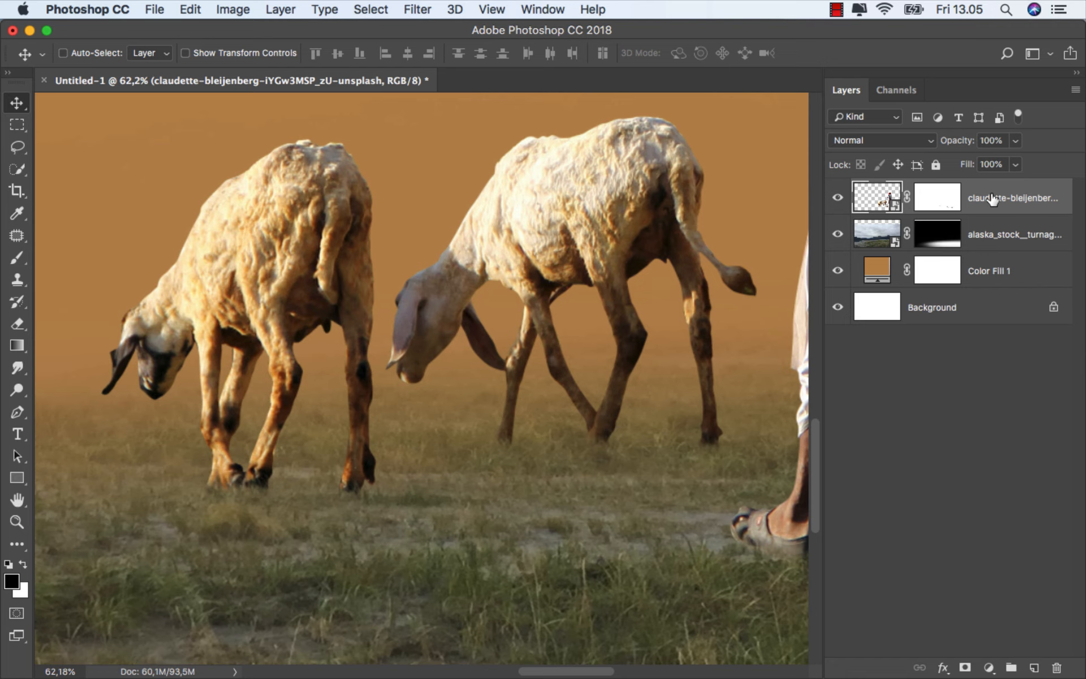
key("super+0")
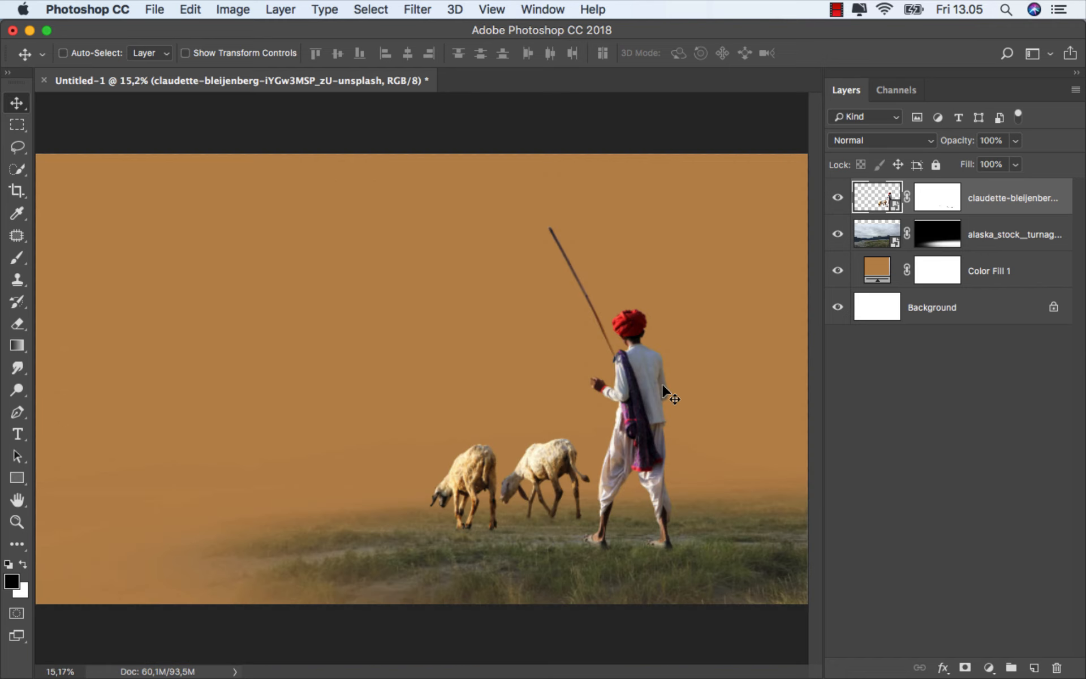
left_click(371, 637)
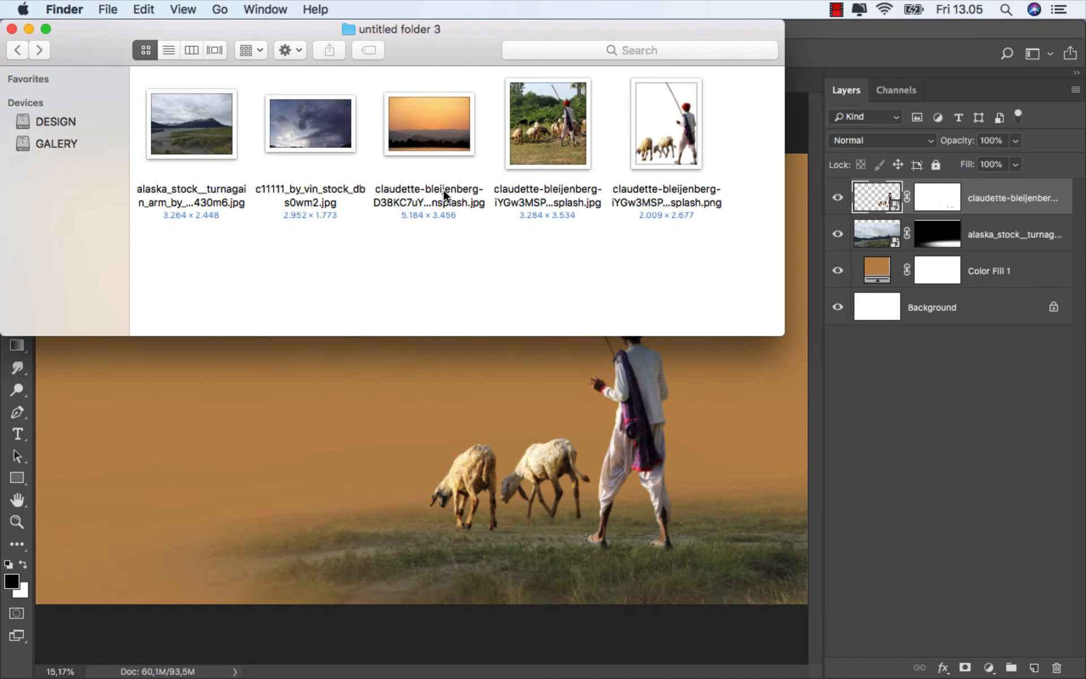
left_click_drag(443, 189, 431, 400)
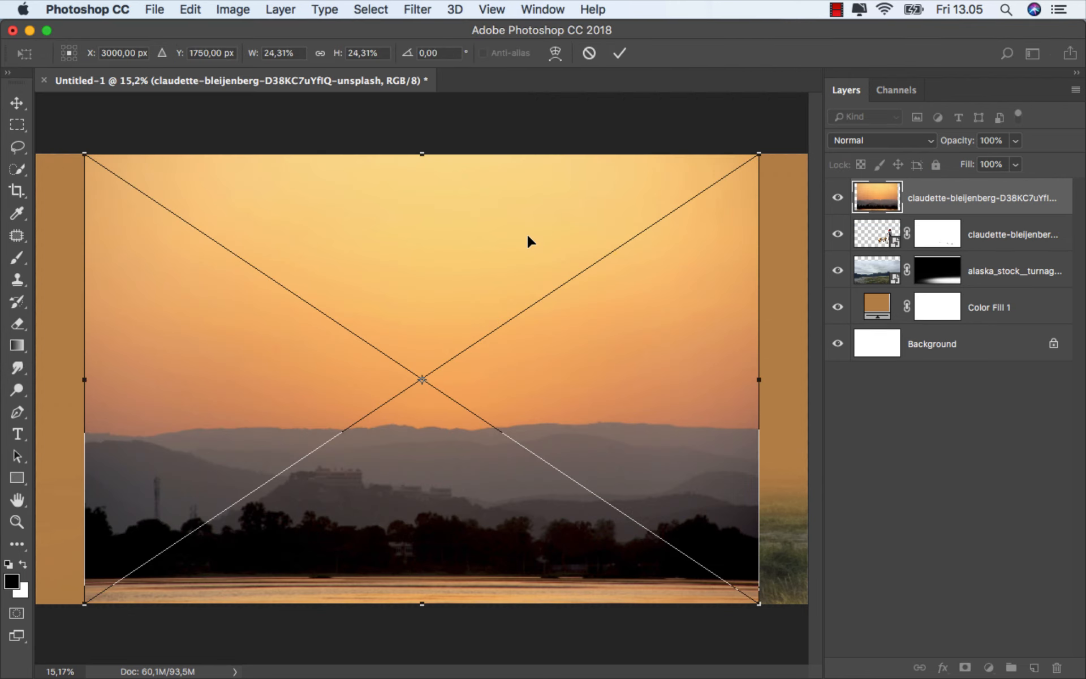
left_click(620, 53)
key("Return")
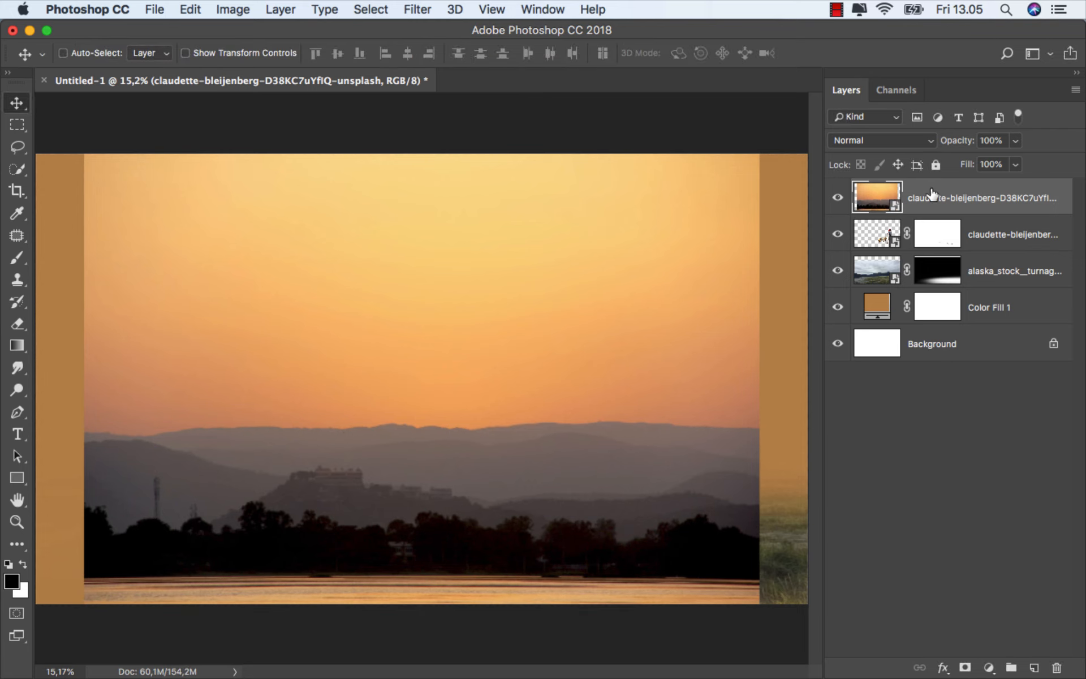
Move the sunset layer below the grassy landscape layer and set its blend mode to Overlay.
left_click_drag(933, 195, 927, 284)
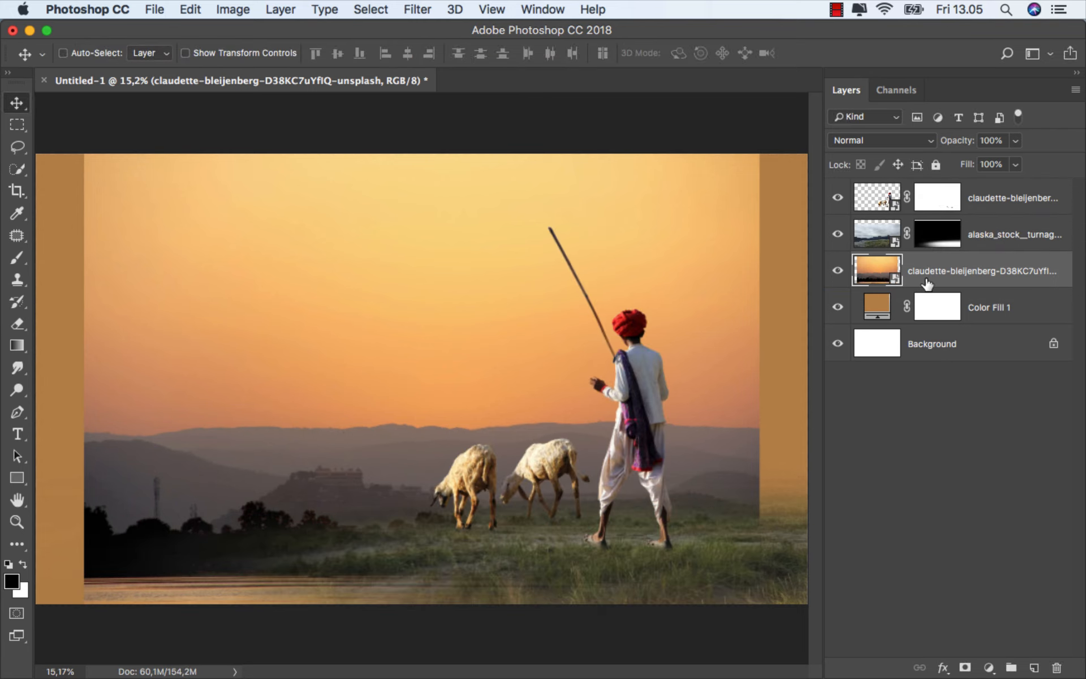
left_click(854, 142)
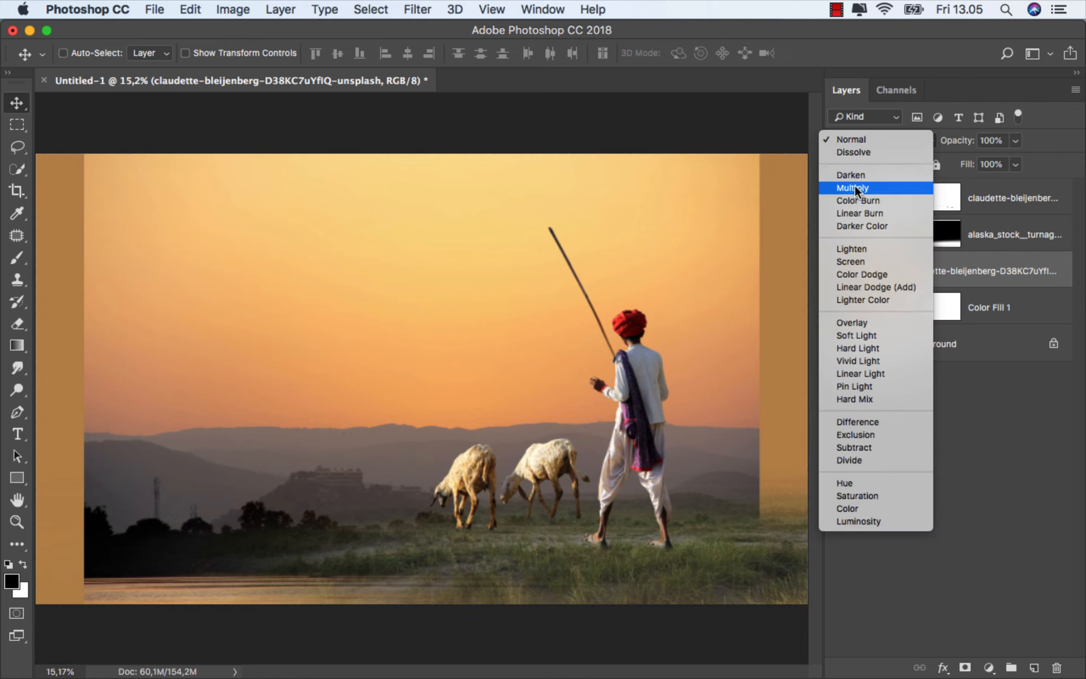
left_click(863, 321)
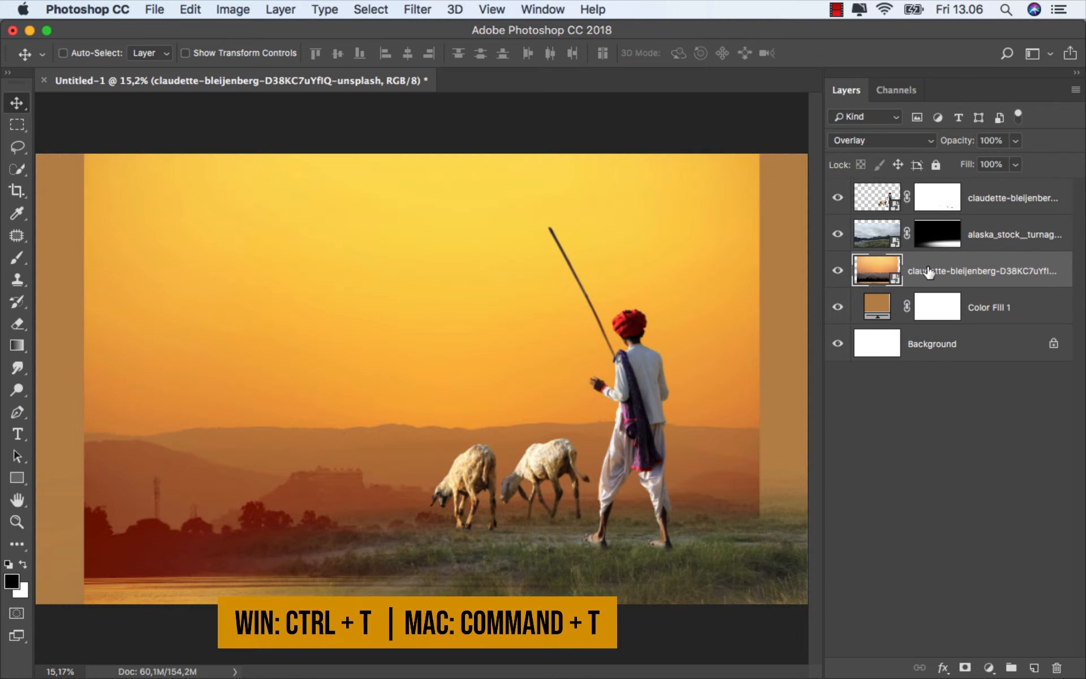
Widen the sunset layer to the full canvas width (27.78%), shift it up, flip it horizontally and stretch its height upward to 26.00%.
key("super+t")
key("super+0")
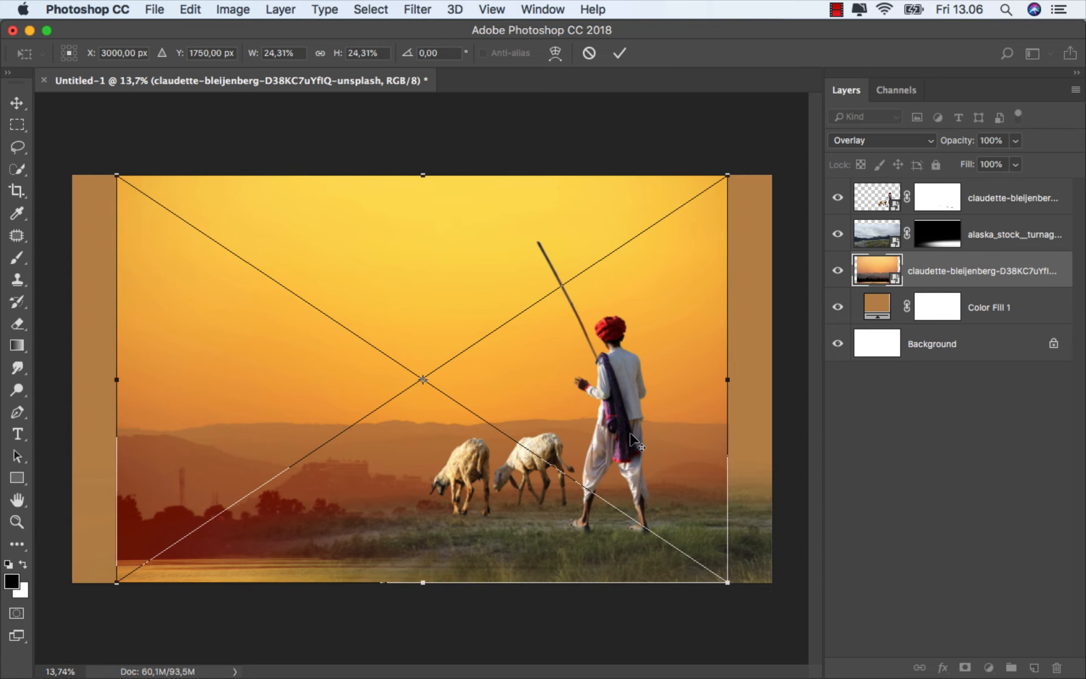
left_click_drag(725, 389, 774, 378)
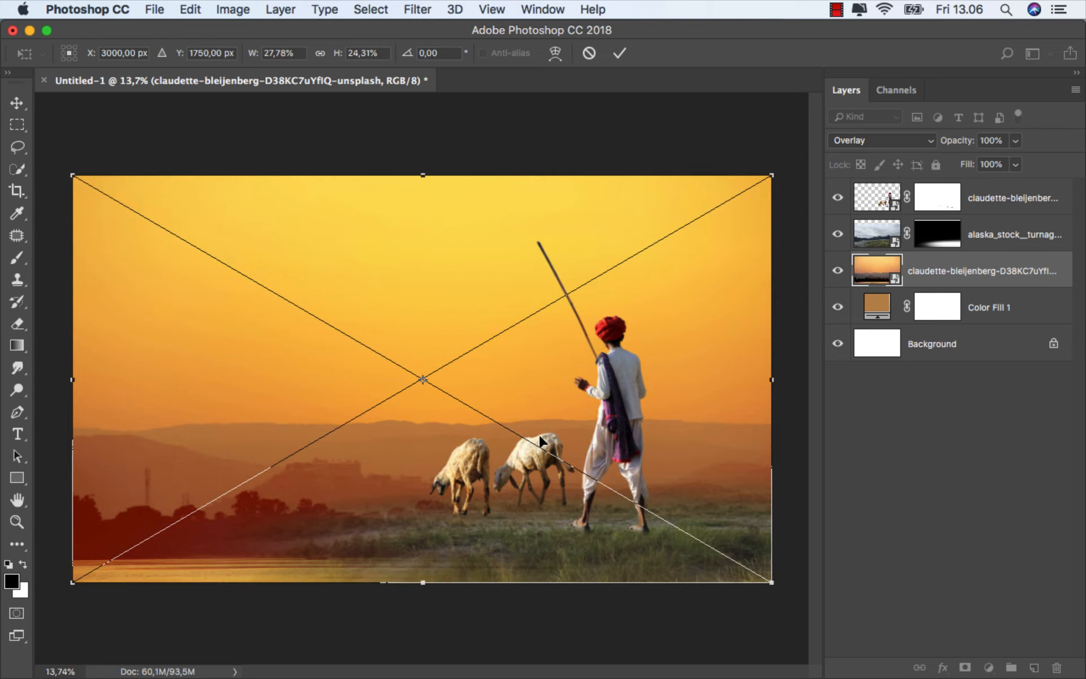
left_click_drag(540, 437, 538, 394)
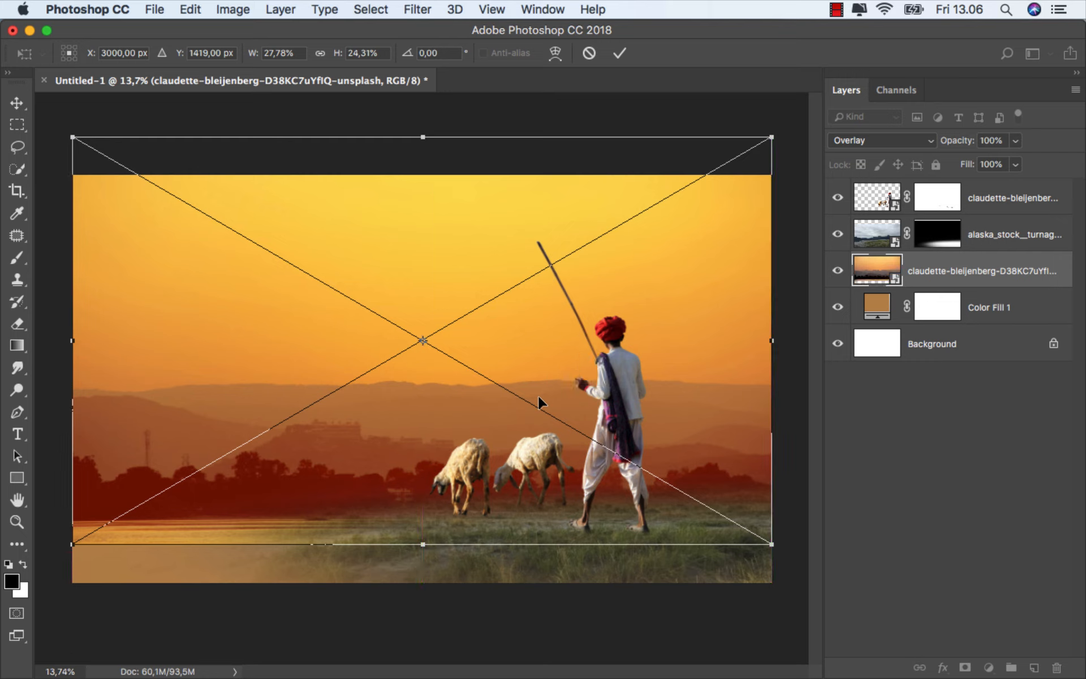
right_click(484, 396)
left_click(529, 589)
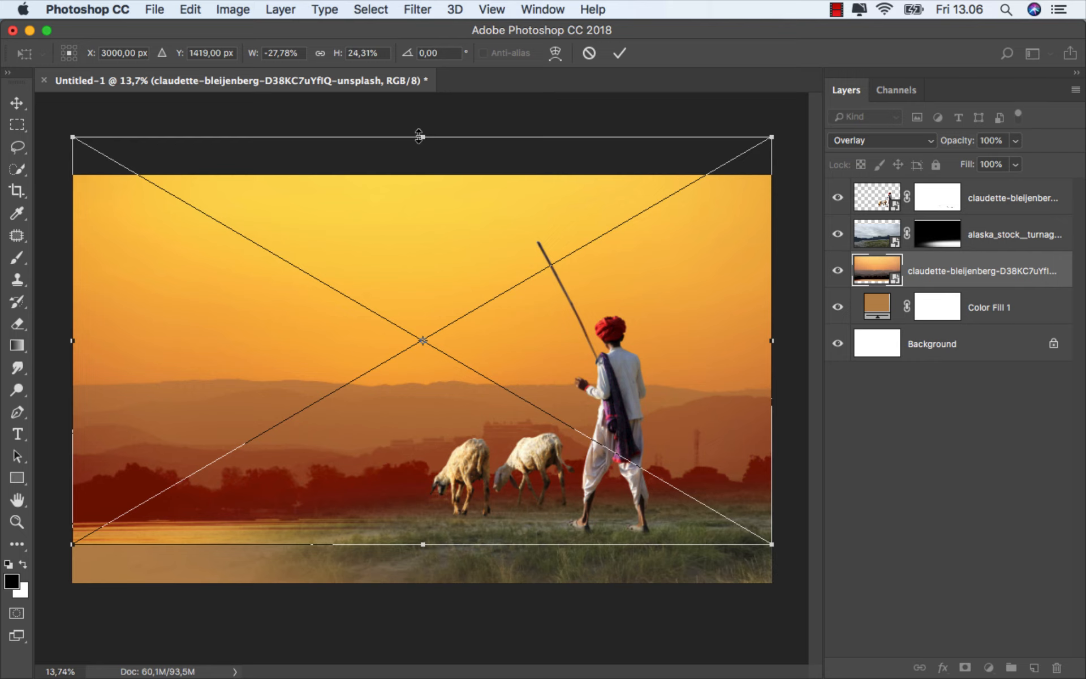
left_click_drag(420, 137, 422, 108)
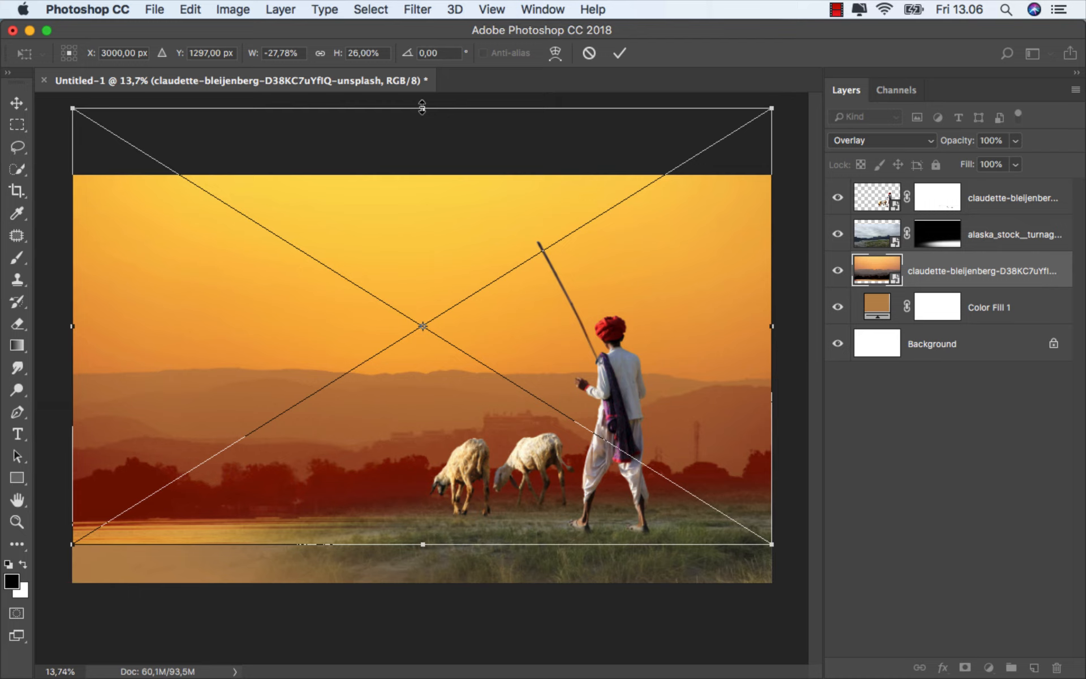
left_click(619, 53)
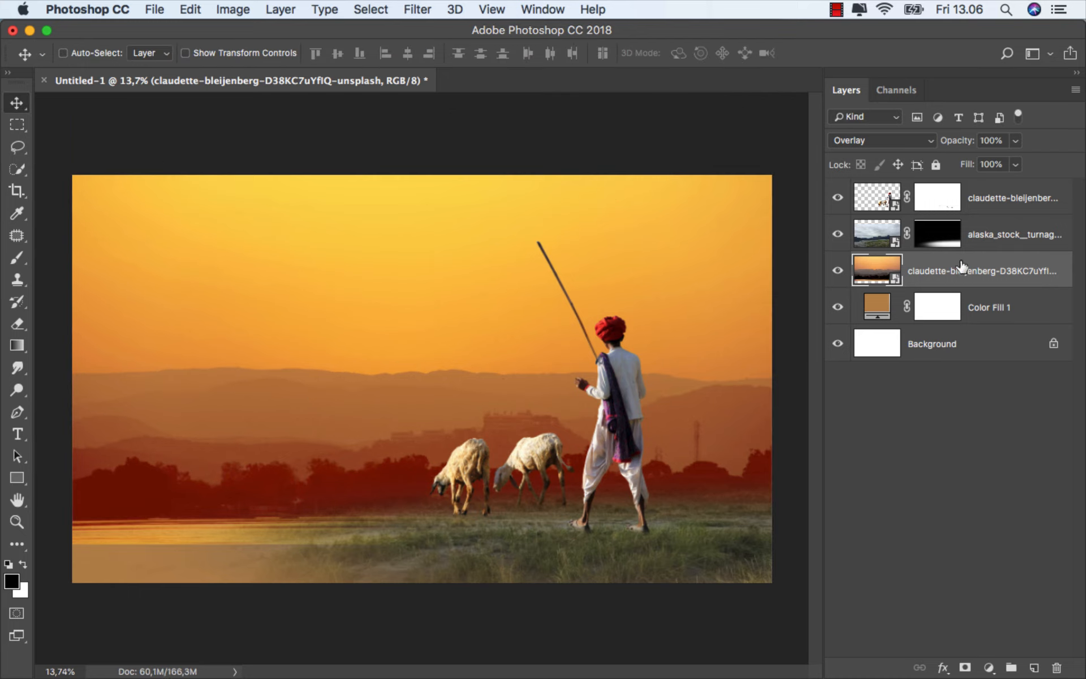
Add a mask to the sunset layer and fade out its bottom edge with a black-to-transparent gradient at 100% opacity.
left_click(966, 668)
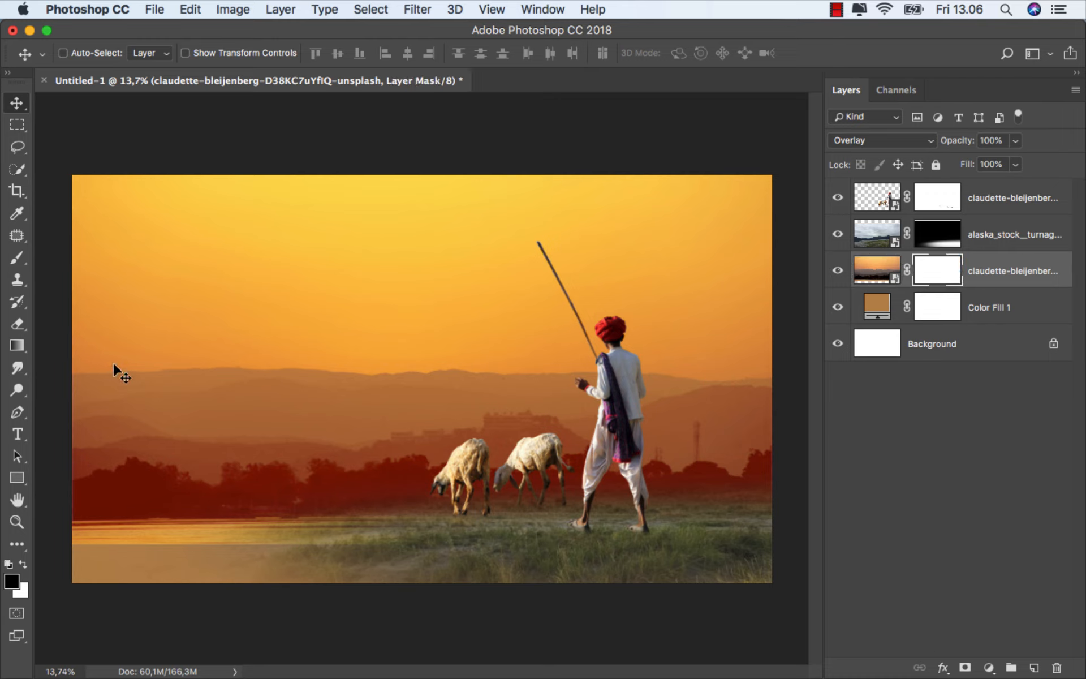
left_click_drag(28, 346, 43, 346)
left_click(42, 344)
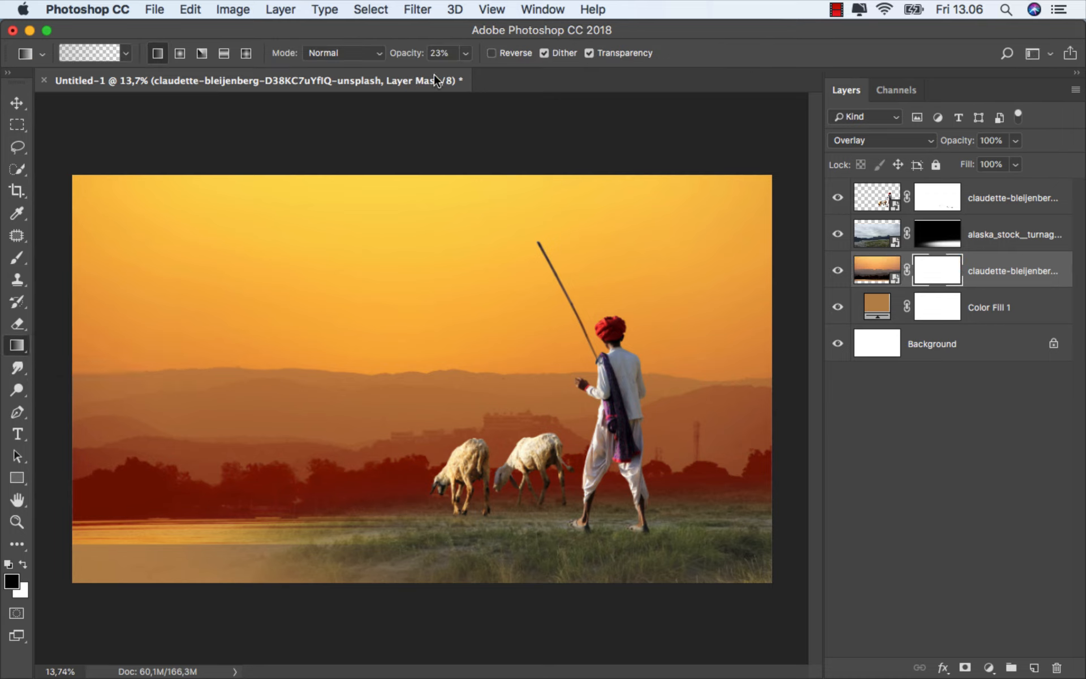
left_click(466, 54)
left_click_drag(526, 71, 532, 72)
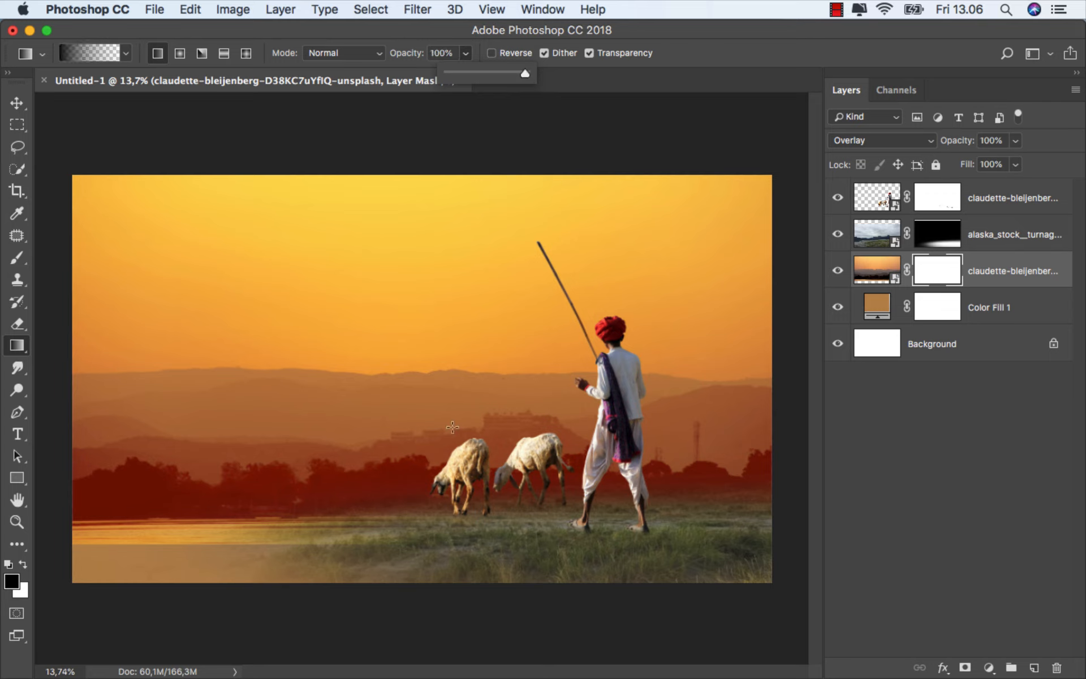
left_click_drag(405, 552, 388, 457)
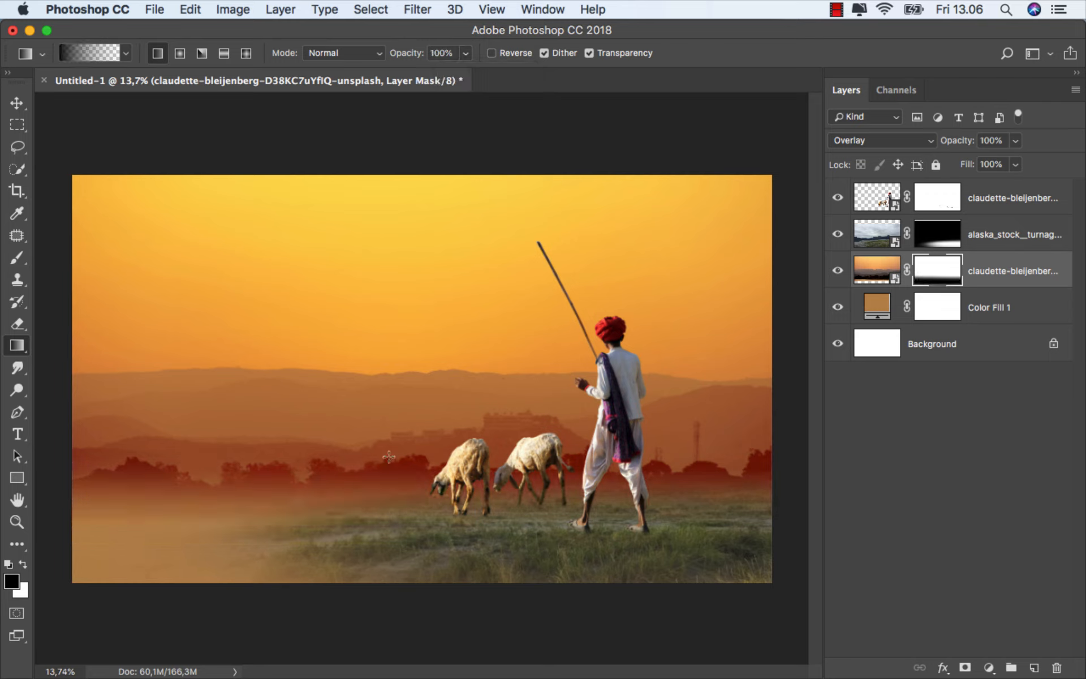
Mask out the sunset layer's sky and upper hills with downward black gradients, keeping only the tree line band.
left_click_drag(390, 253, 391, 457)
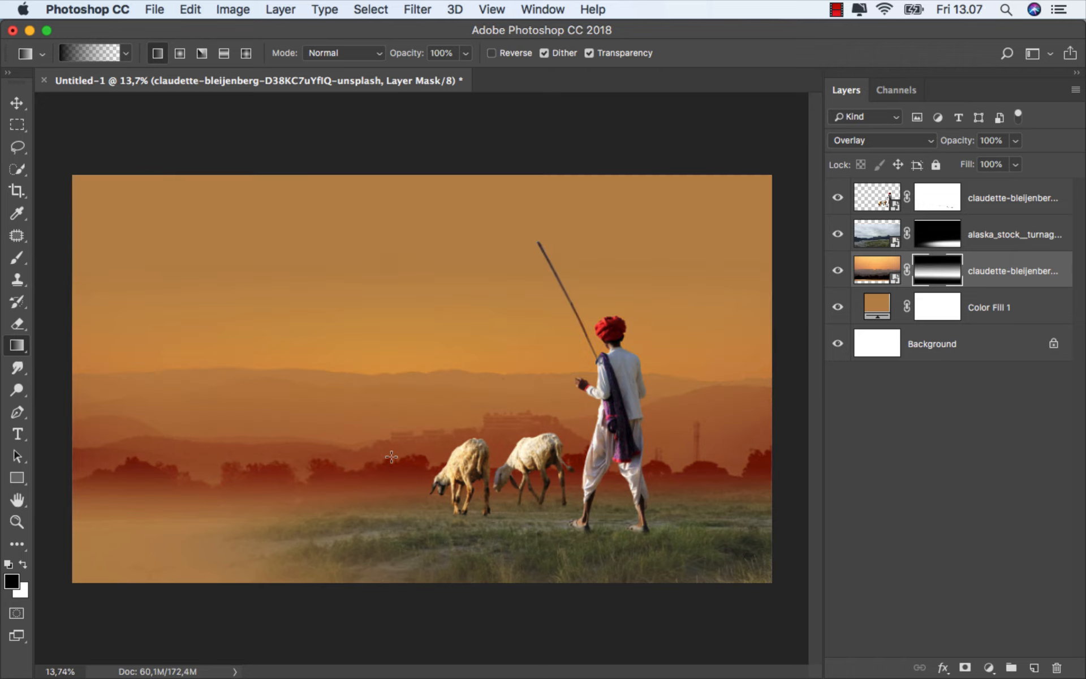
left_click_drag(391, 367, 387, 464)
left_click_drag(383, 327, 385, 486)
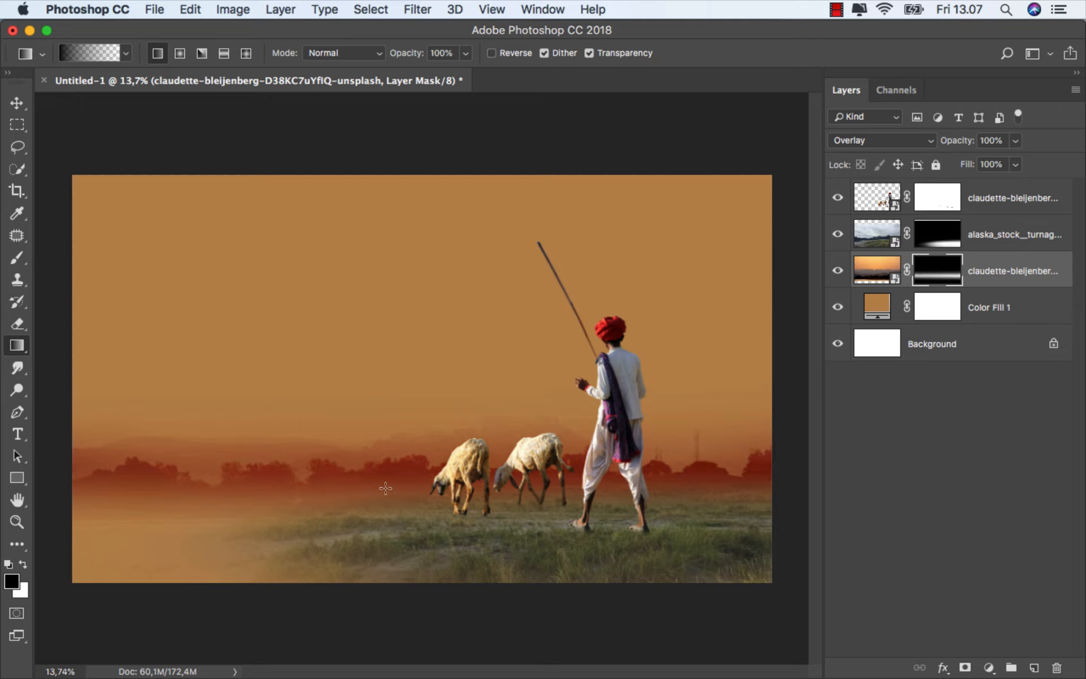
Lower the sunset layer's opacity to 20% and fade its right side on the mask with two gradients at 52% opacity.
left_click_drag(1016, 141, 961, 161)
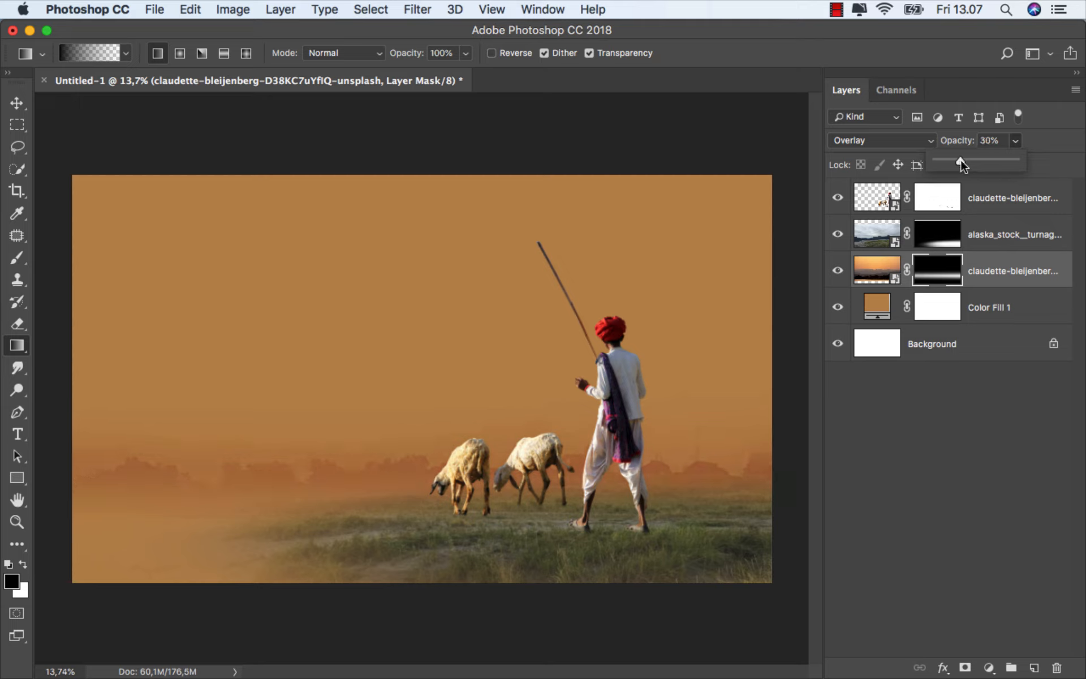
left_click_drag(961, 159, 953, 175)
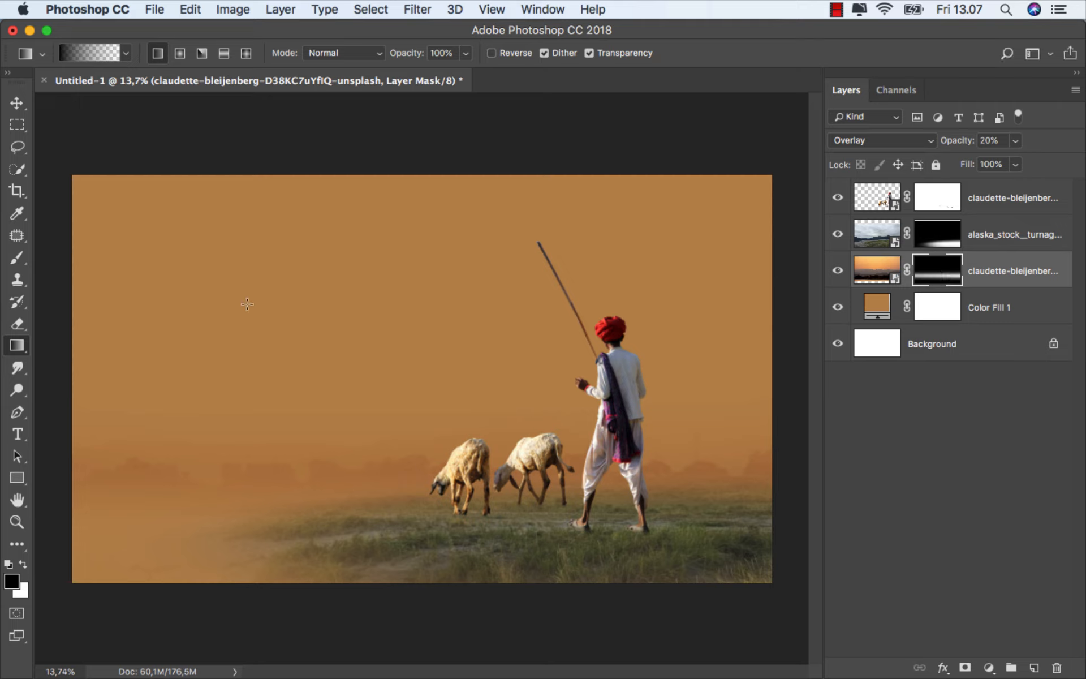
left_click(466, 52)
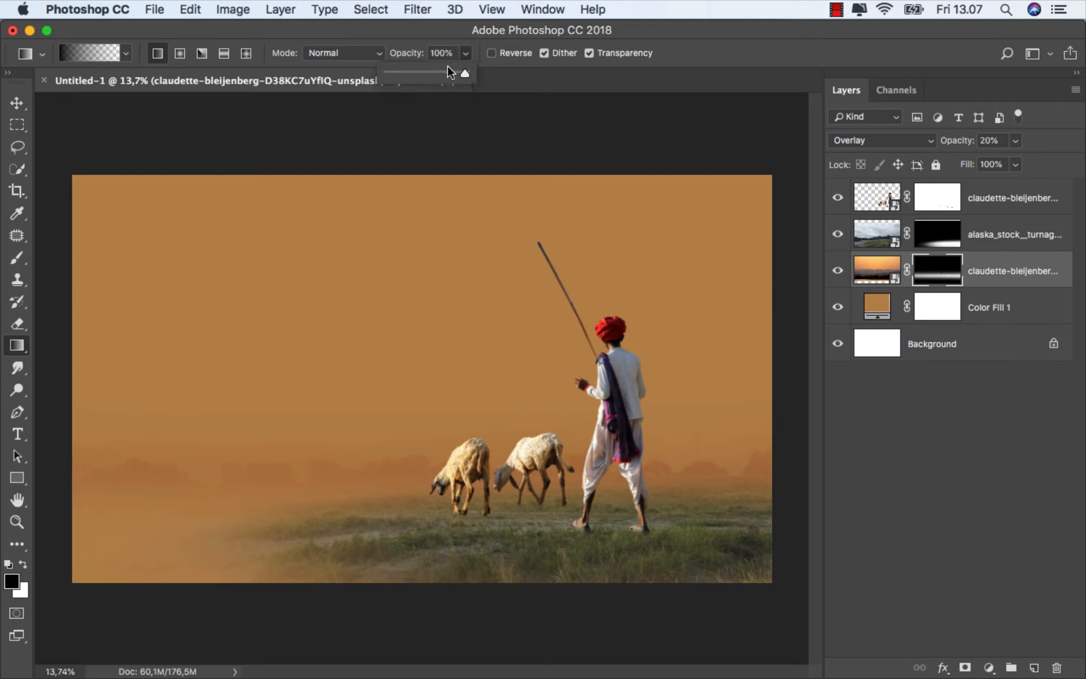
left_click_drag(449, 72, 428, 73)
left_click_drag(755, 484, 326, 478)
left_click_drag(748, 464, 406, 471)
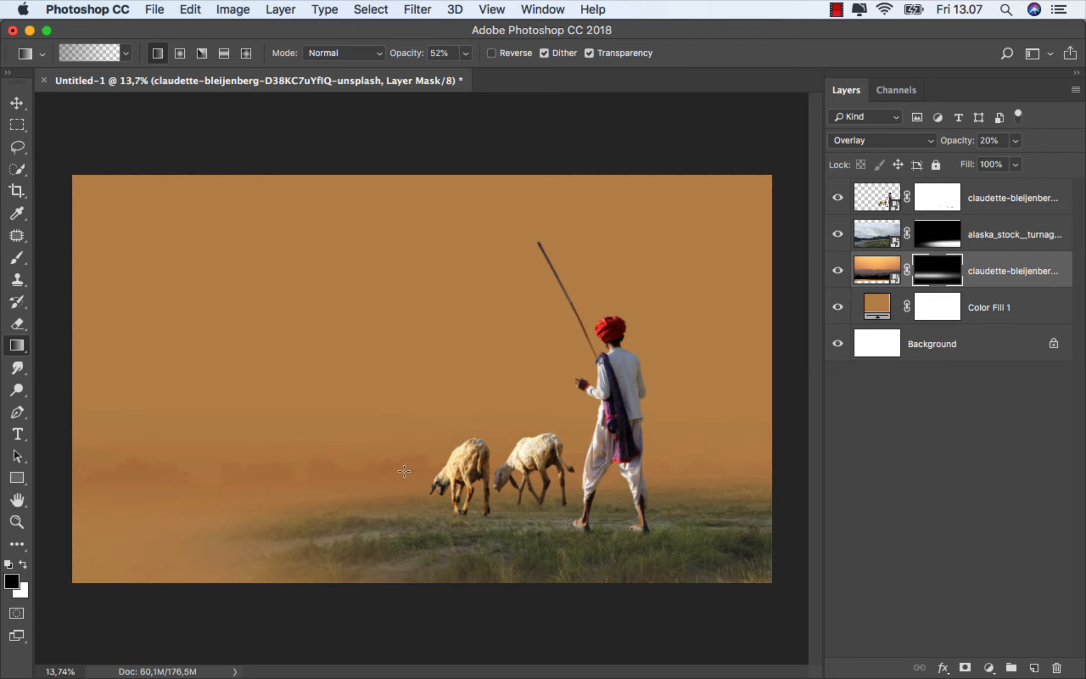
scroll(390, 446, "up", 1)
scroll(391, 445, "up", 1)
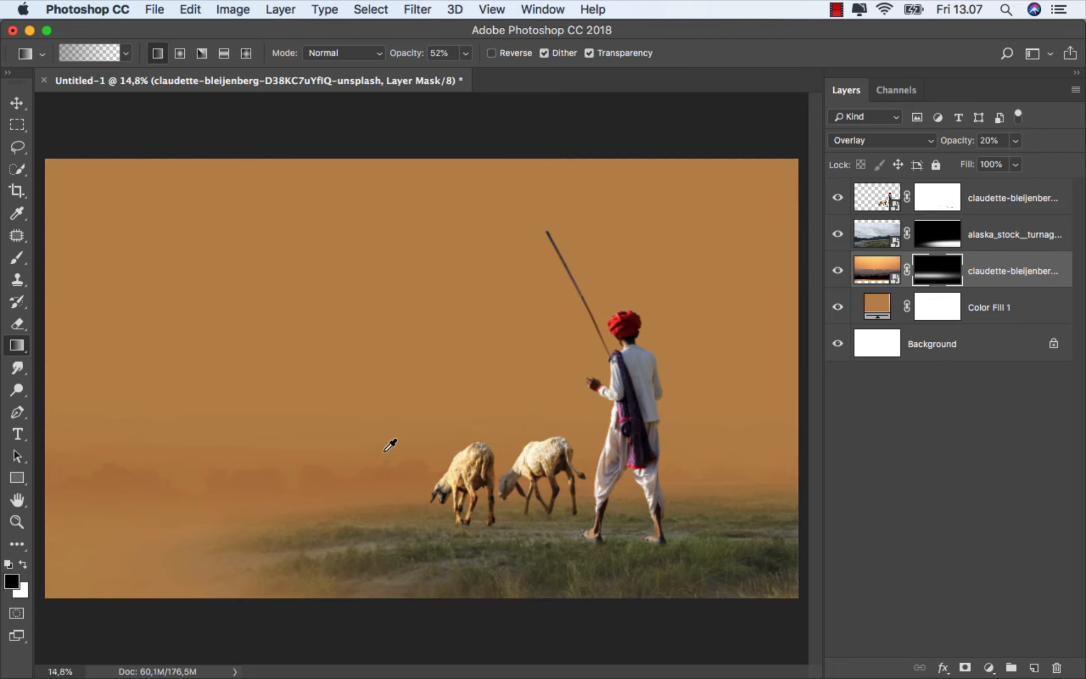
scroll(391, 446, "down", 1)
Place the cloudy sky photo c11111_by_vin_stock_dbs0wm2.jpg from Finder as a new layer above the shepherd, centred at about 47.37% scale.
left_click(997, 272)
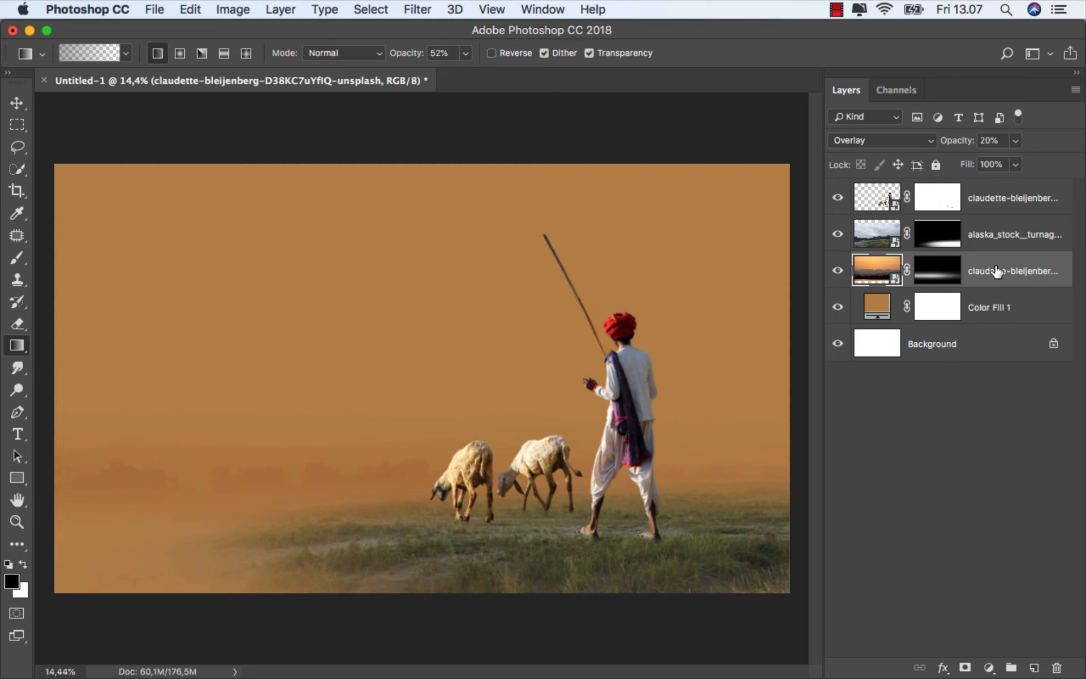
key("v")
left_click(988, 210)
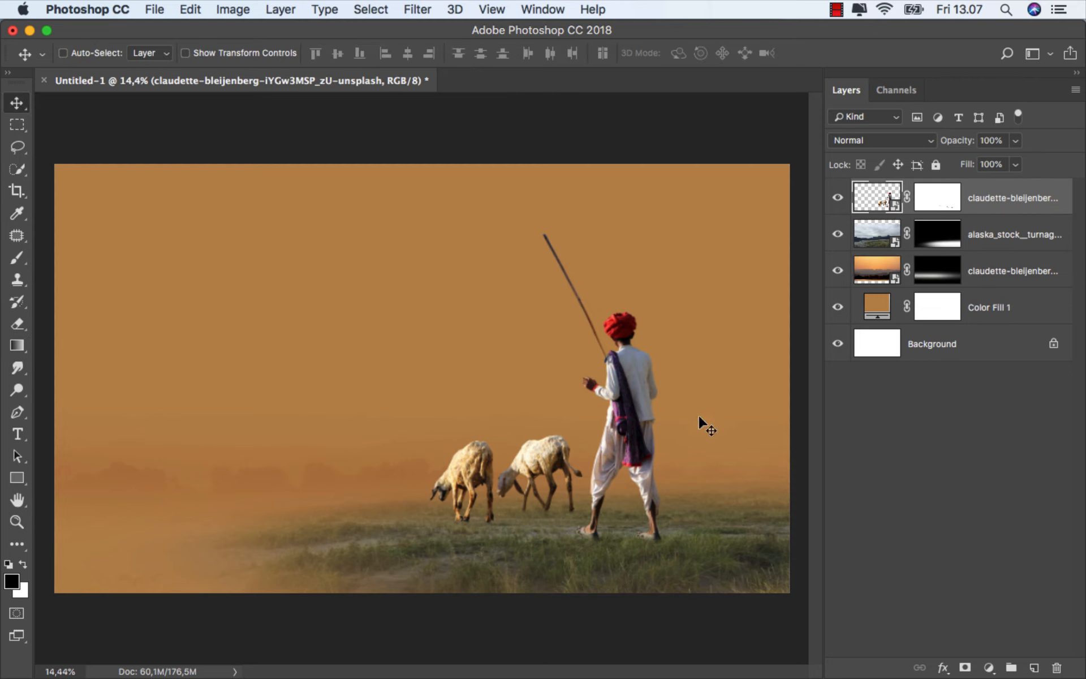
left_click(368, 636)
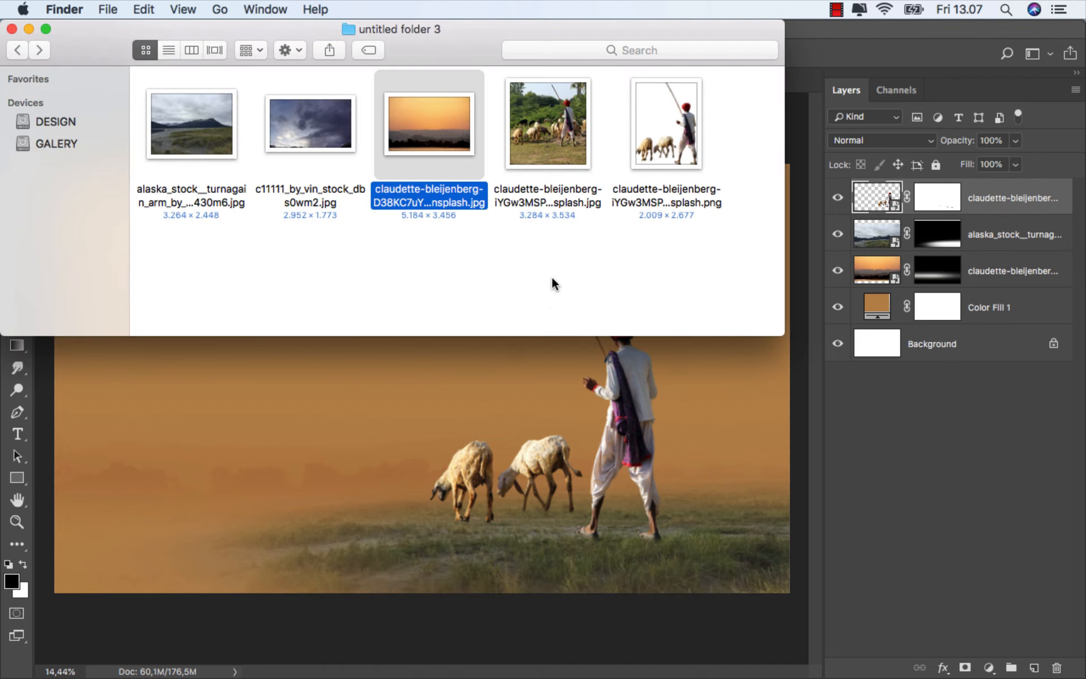
left_click_drag(338, 163, 443, 365)
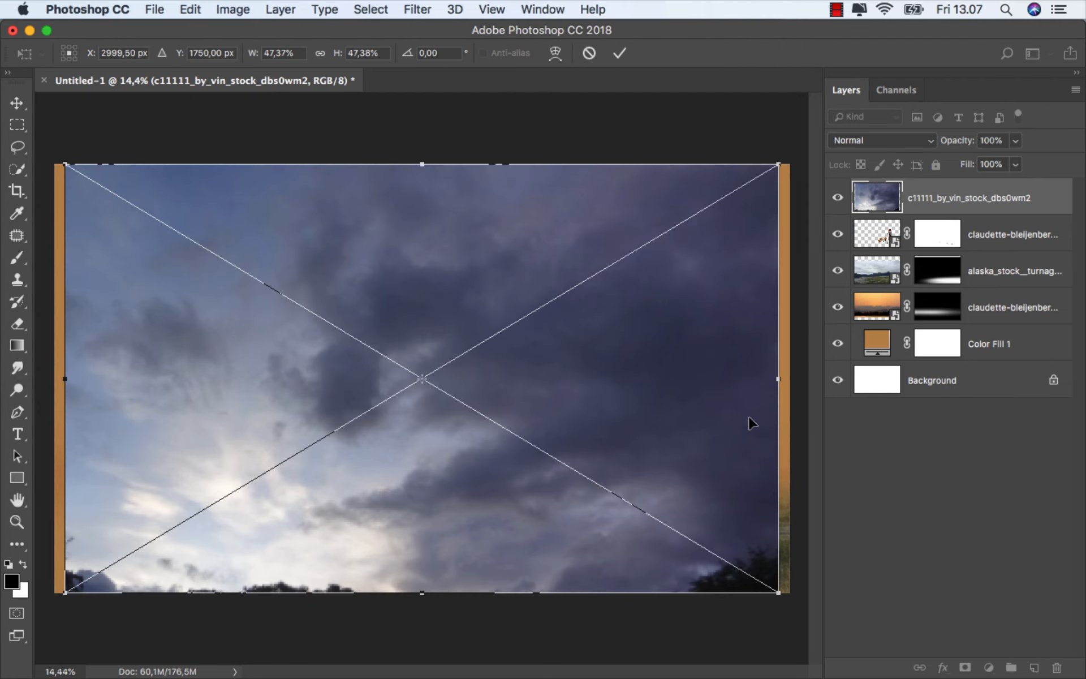
left_click(619, 54)
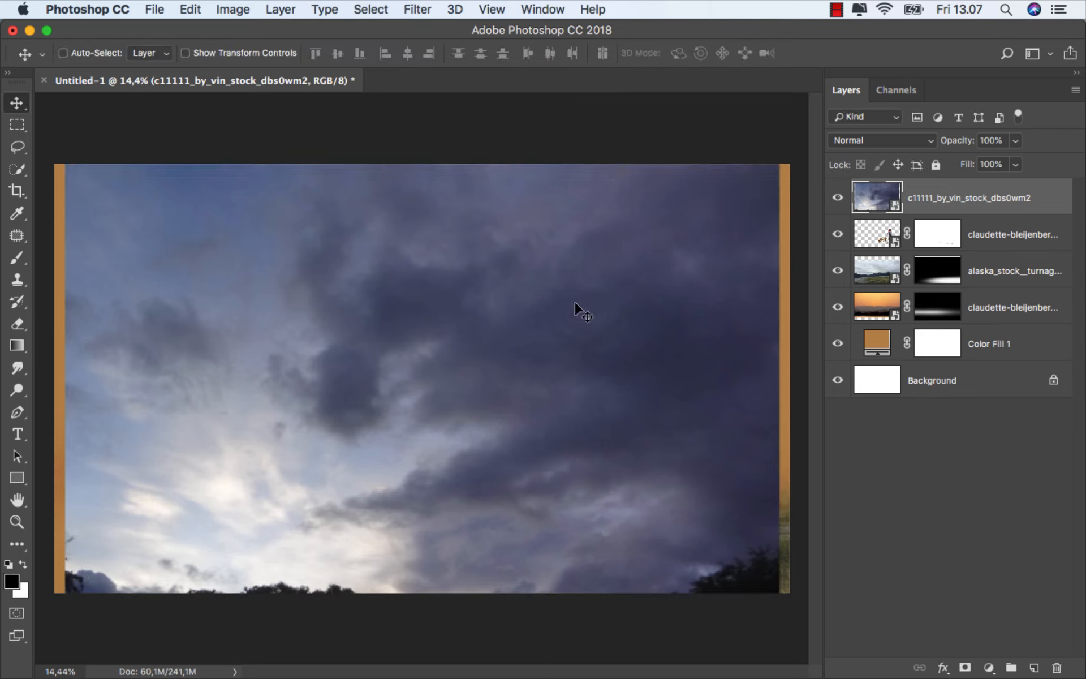
Move the cloud layer below the grassy landscape, widen it to 48.79% to fill the canvas, and raise its bottom edge to the horizon.
left_click_drag(942, 205, 939, 286)
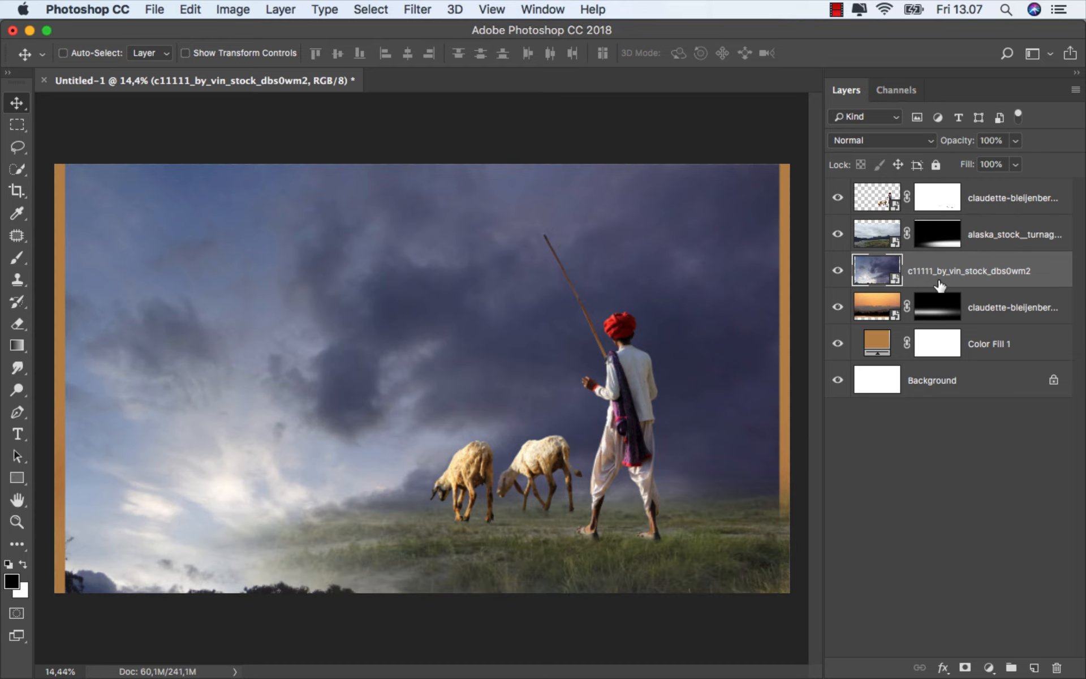
key("super+t")
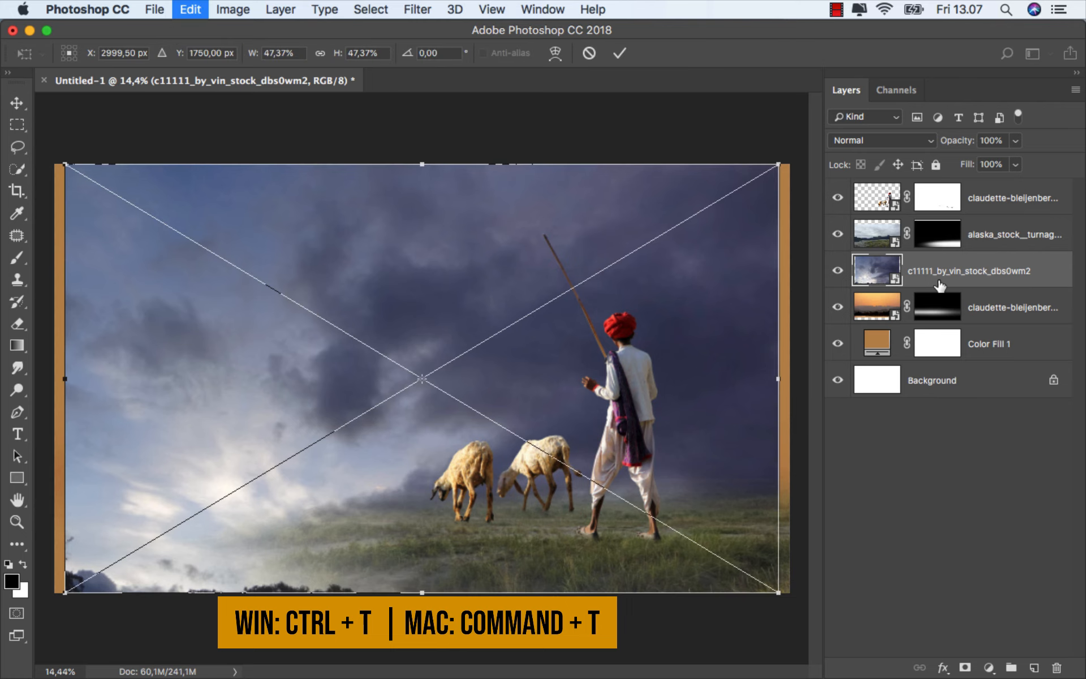
left_click_drag(783, 371, 790, 374)
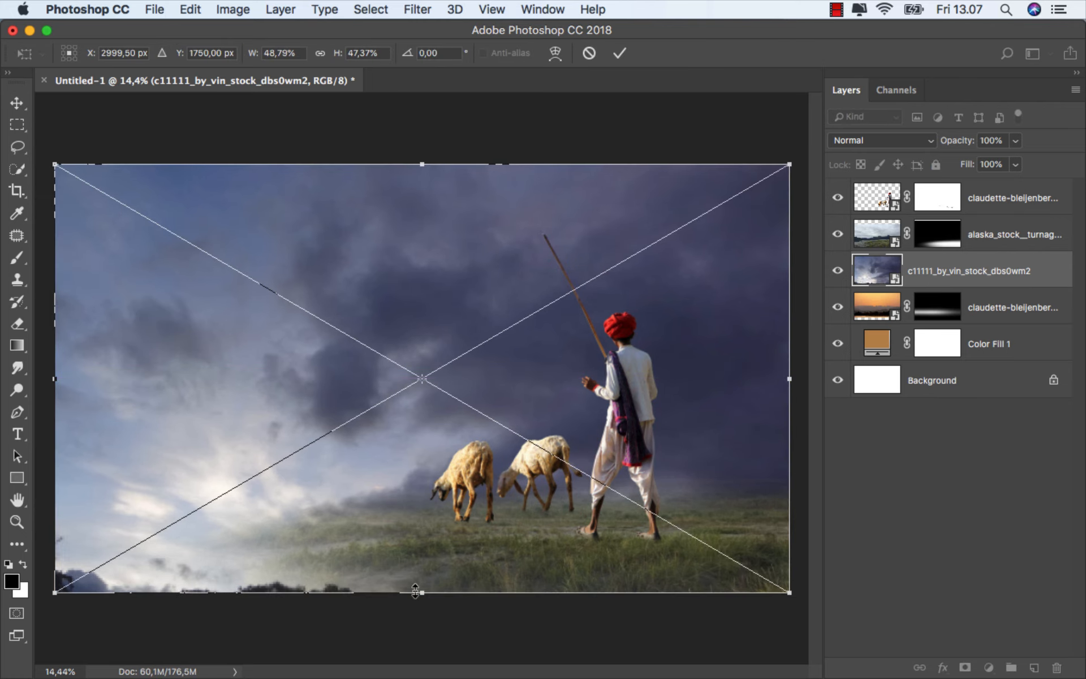
left_click_drag(415, 591, 454, 457)
left_click(615, 54)
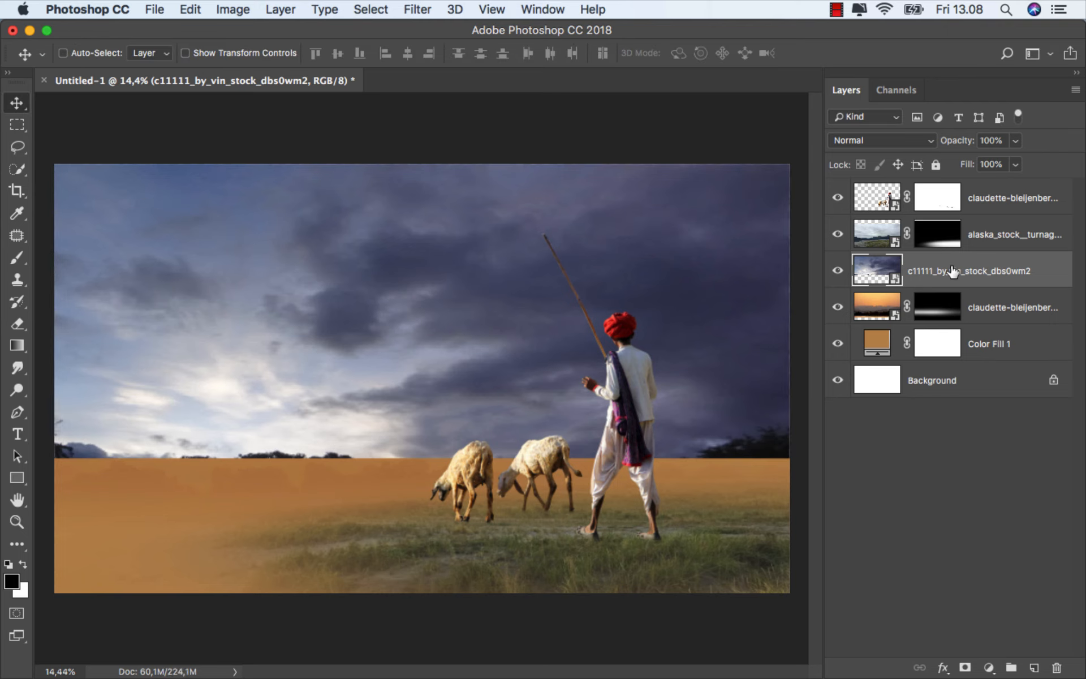
Set the cloud layer's blend mode to Multiply and mask its lower edge into the horizon with upward black gradients at 100% opacity.
left_click(885, 146)
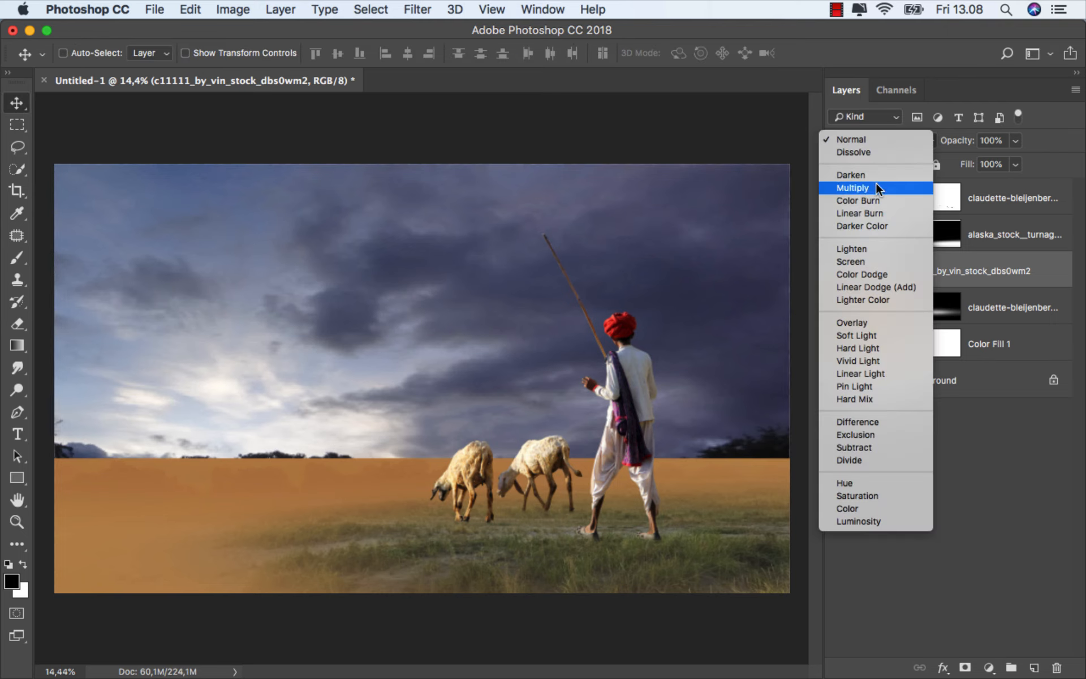
left_click(875, 184)
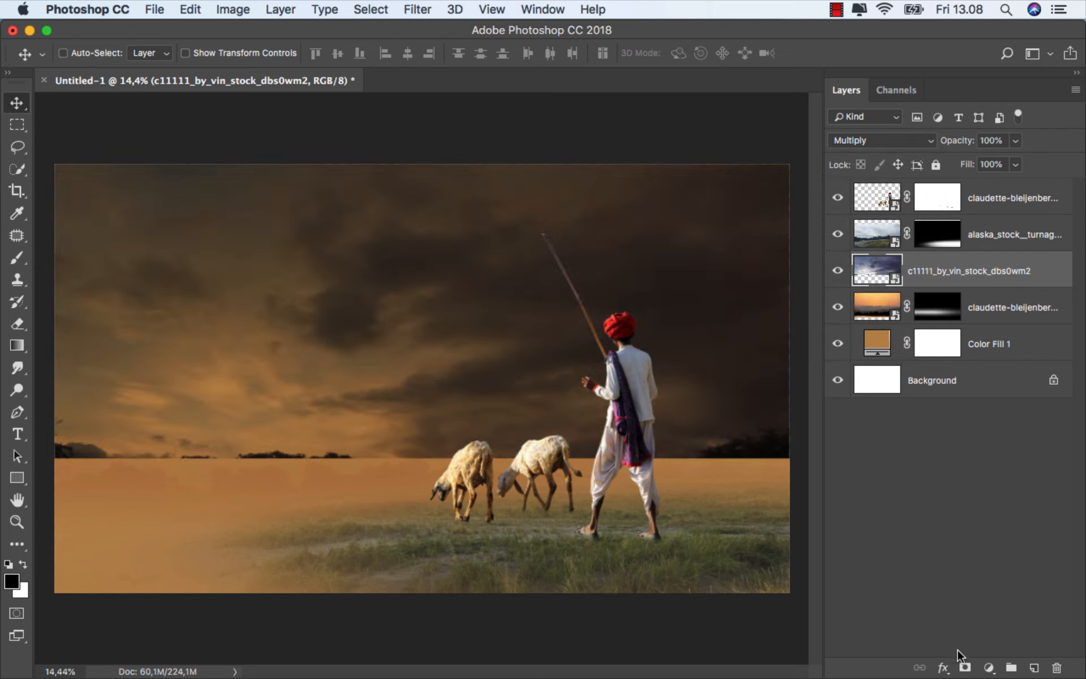
left_click(965, 668)
left_click(23, 347)
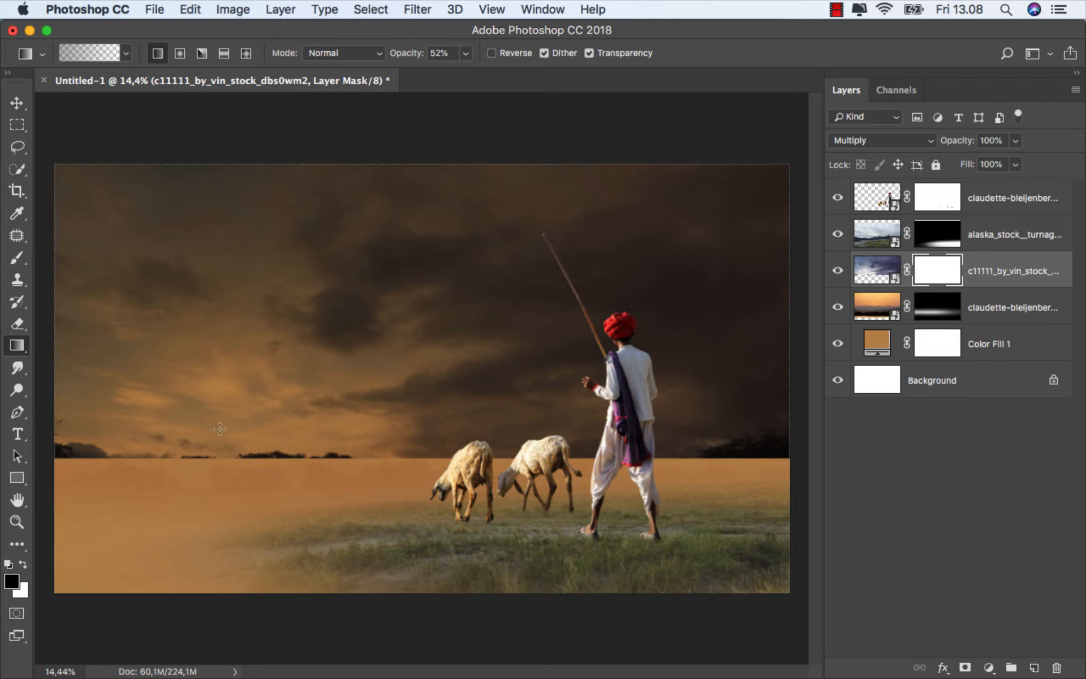
left_click(465, 53)
left_click_drag(487, 77, 560, 78)
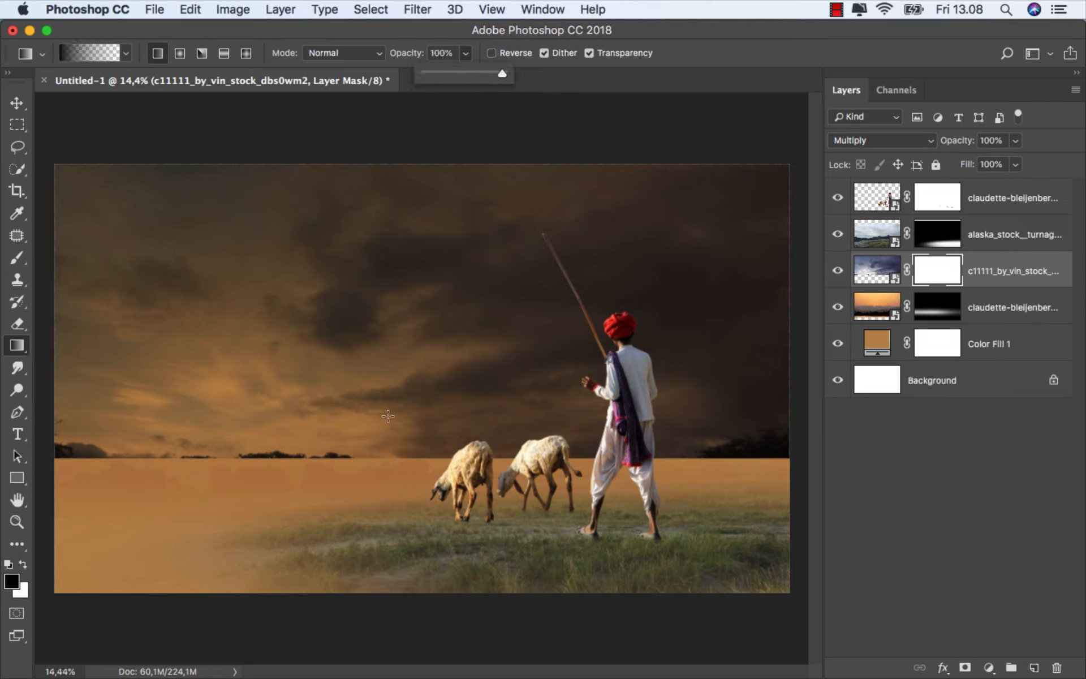
left_click_drag(305, 480, 312, 387)
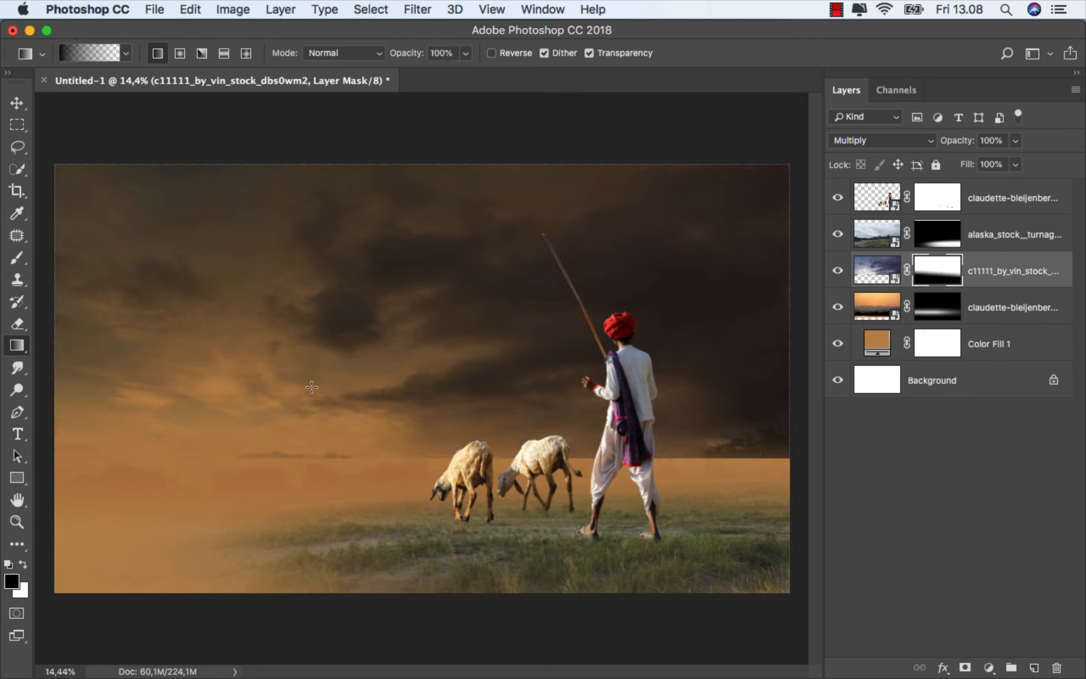
left_click_drag(451, 506, 451, 365)
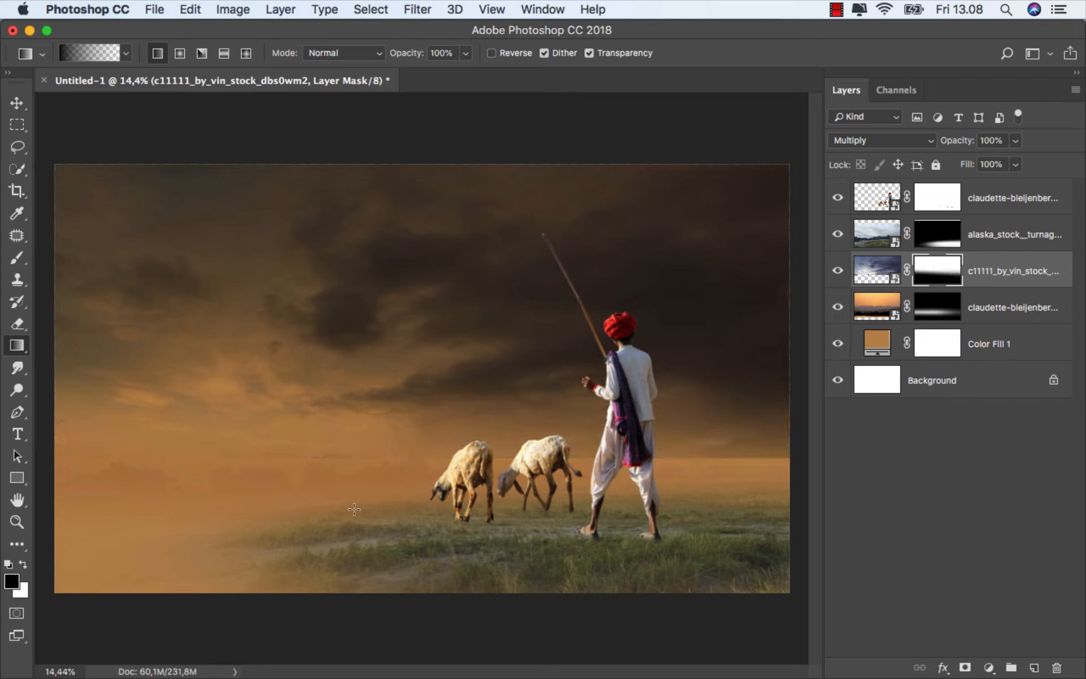
Soften the cloud layer's lower edge on its mask with an upward black gradient at 100% opacity and several more at 31%.
left_click_drag(354, 509, 351, 347)
left_click(464, 54)
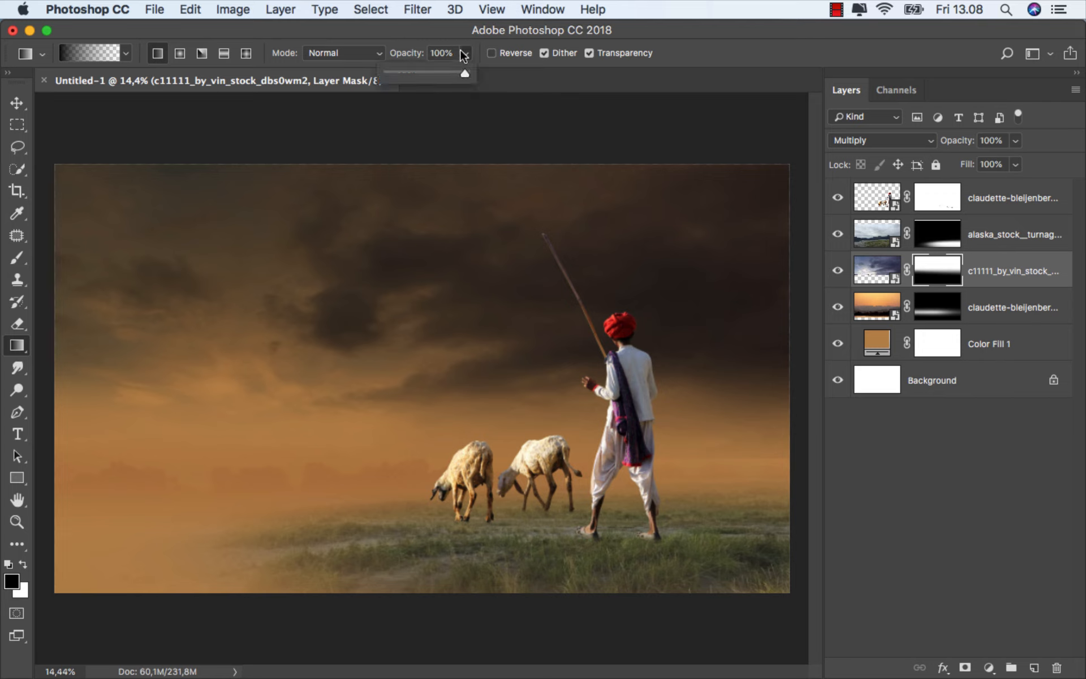
left_click_drag(464, 74, 408, 73)
left_click_drag(113, 478, 210, 198)
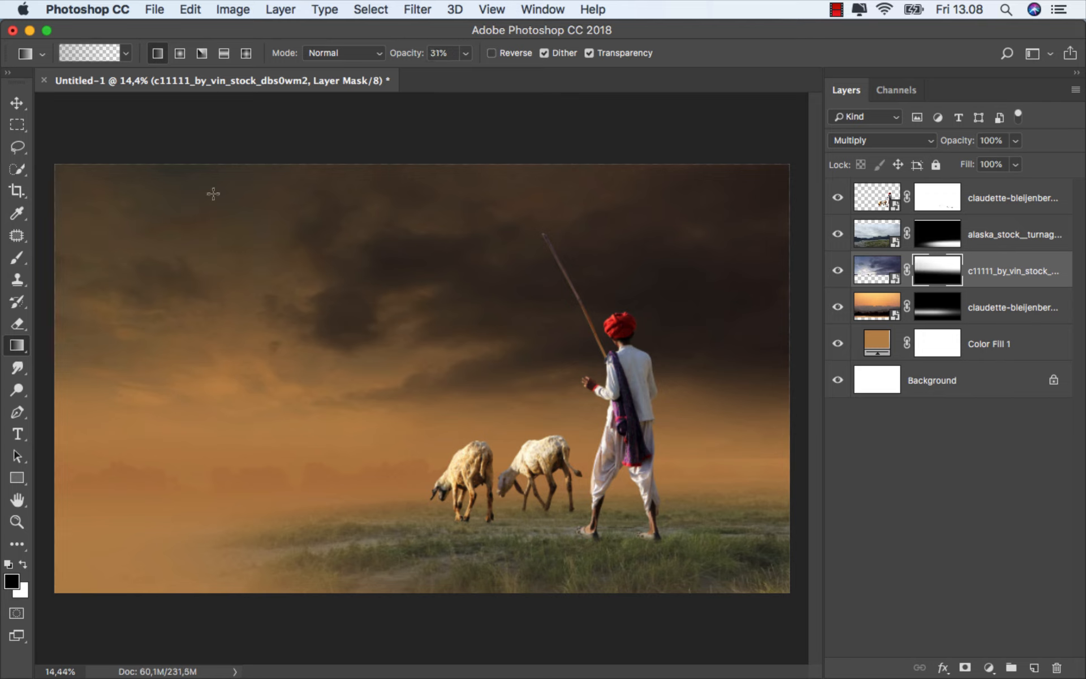
left_click_drag(636, 501, 530, 217)
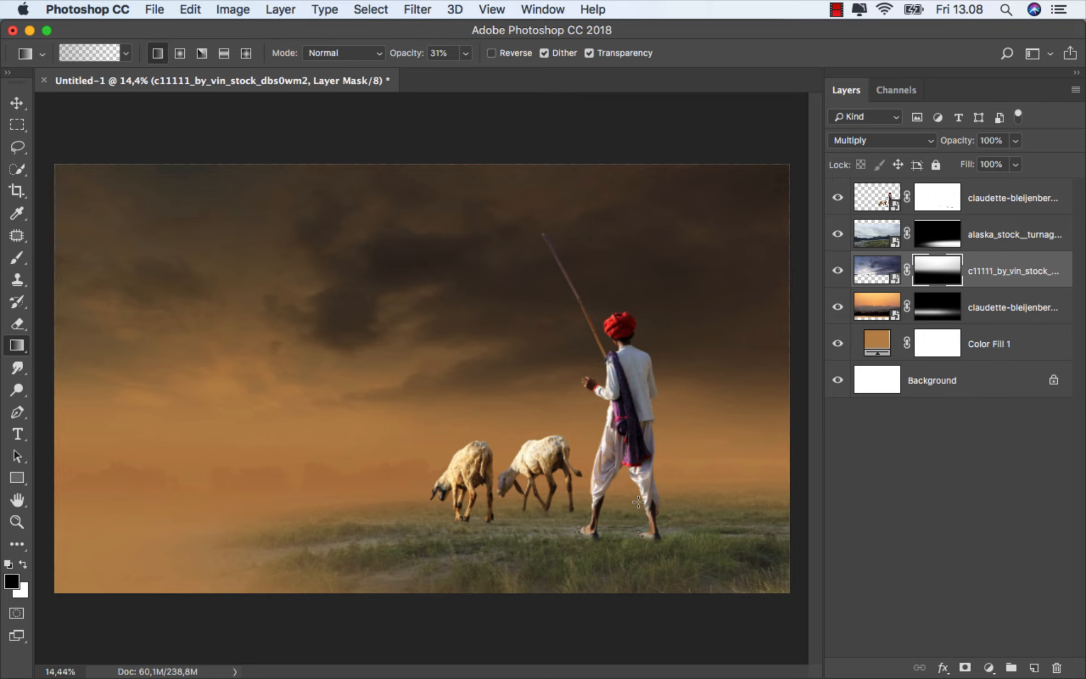
left_click_drag(638, 502, 540, 208)
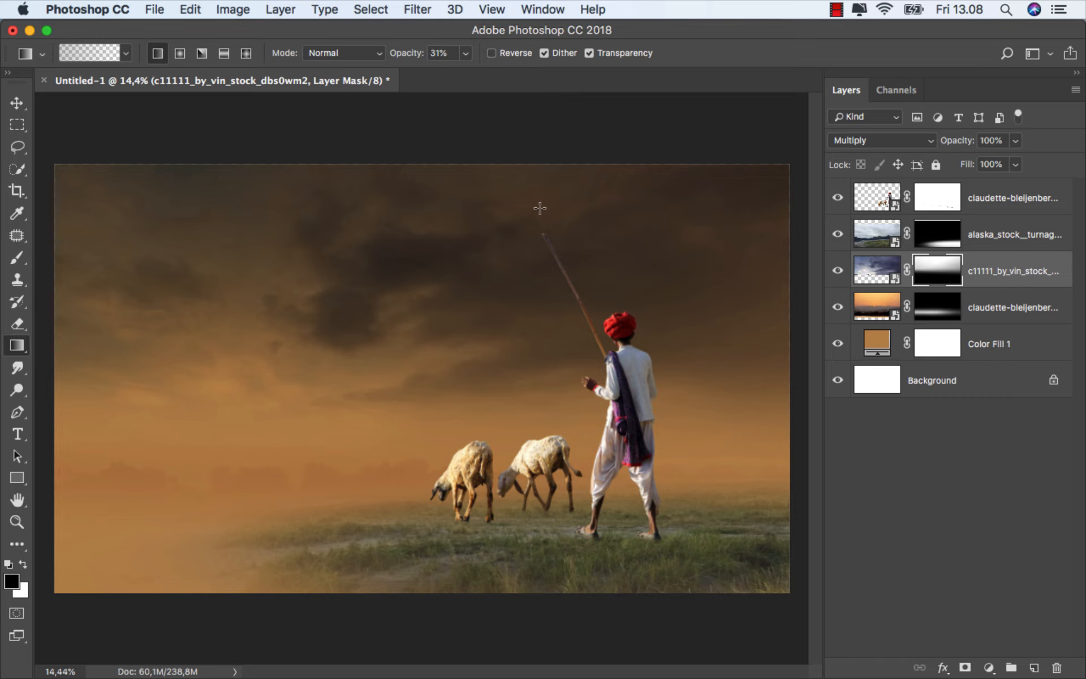
Lower the cloud layer's fill to 86%.
left_click(1015, 164)
left_click(1003, 178)
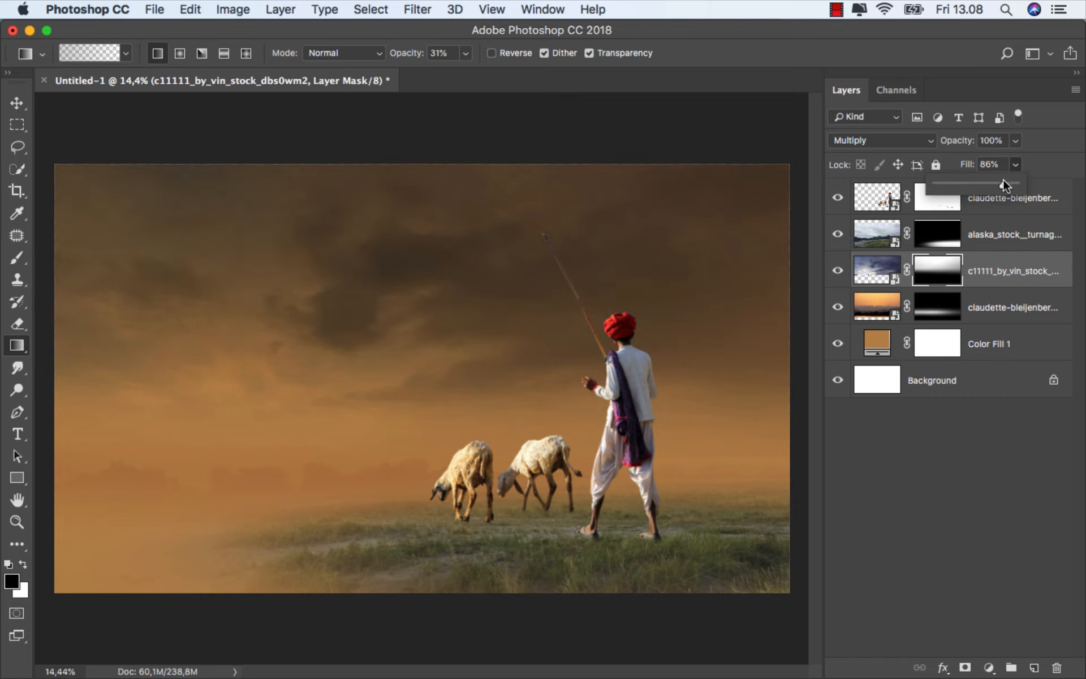
left_click(991, 271)
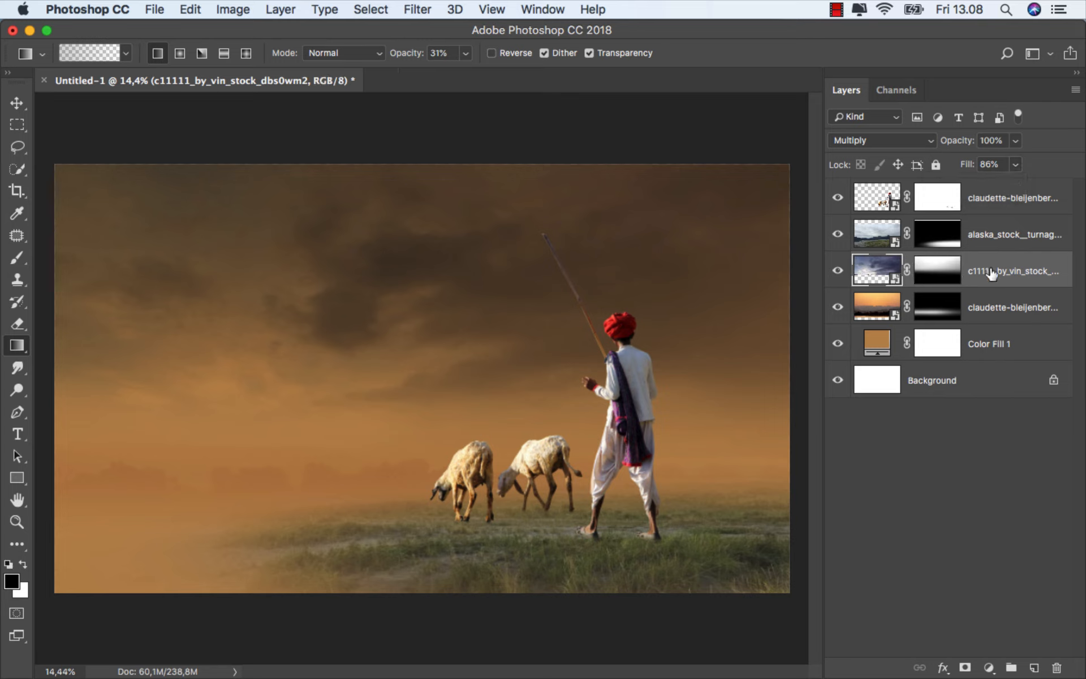
key("v")
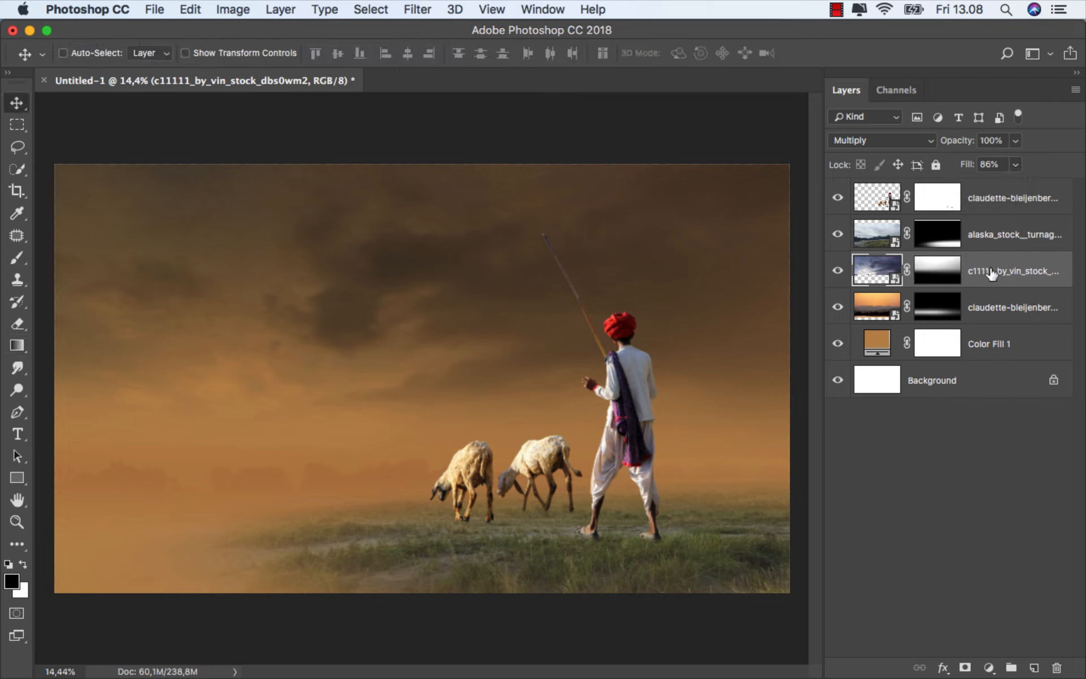
Add a new layer above the clouds, fill it with an upward white-to-transparent gradient at 100% opacity, and set it to Overlay.
left_click(1034, 668)
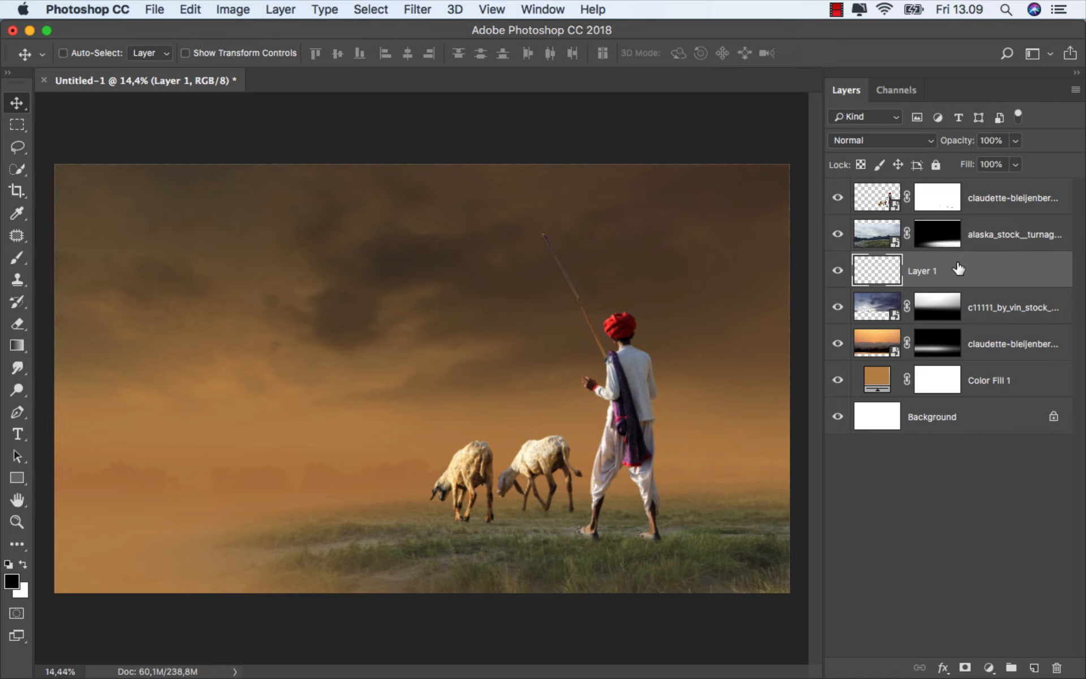
left_click(22, 351)
left_click(59, 341)
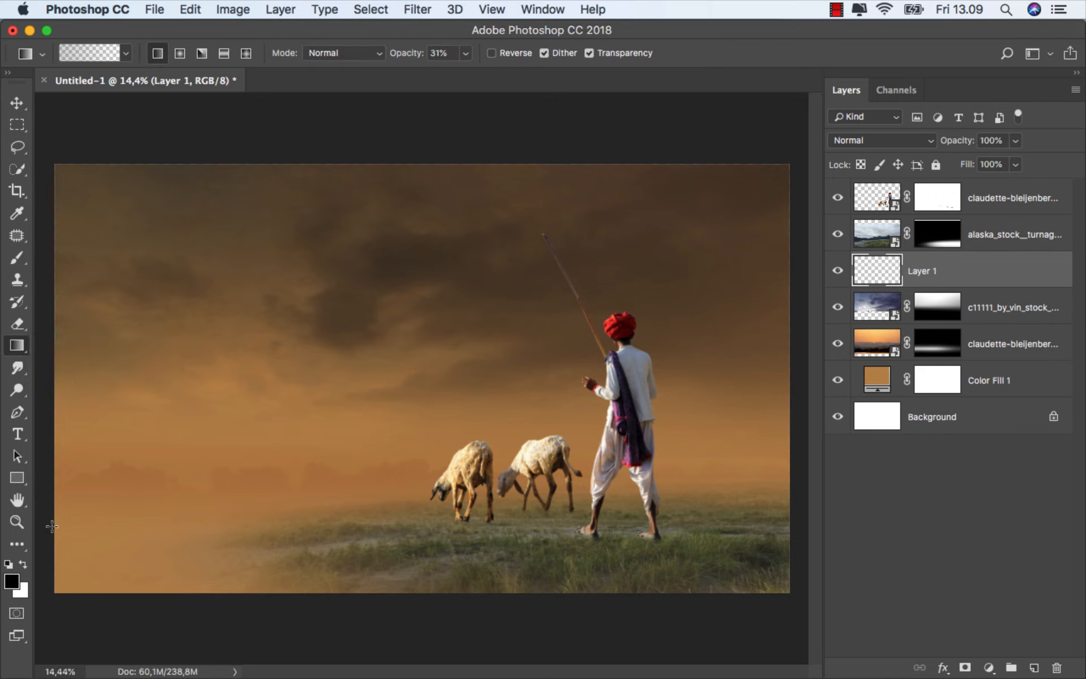
left_click(22, 564)
left_click(126, 54)
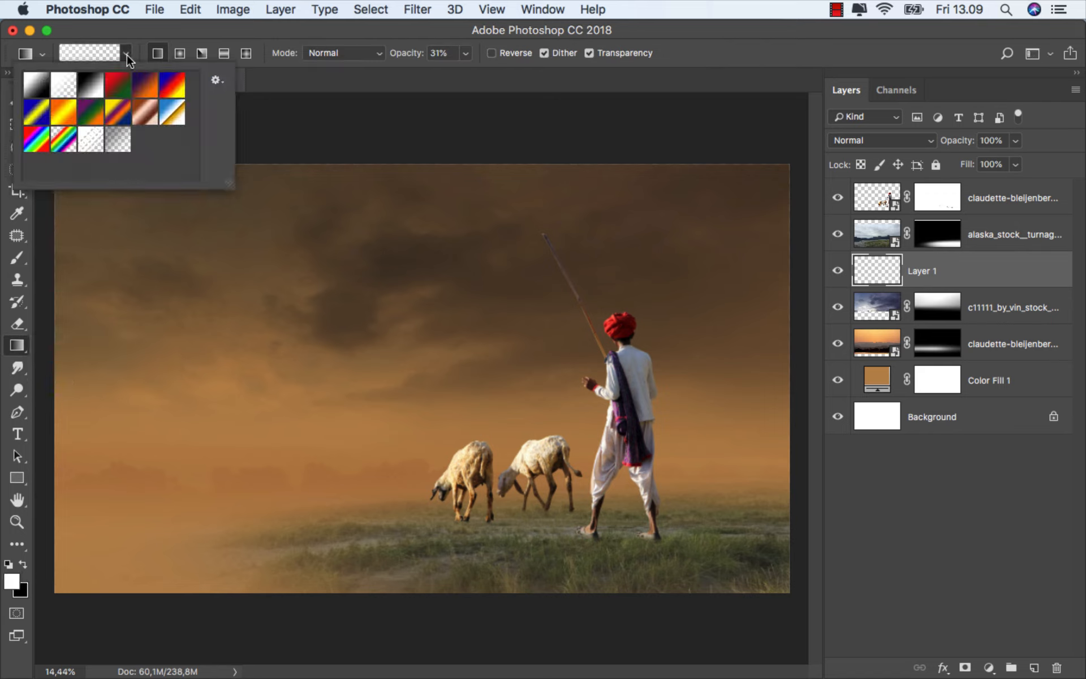
left_click(157, 54)
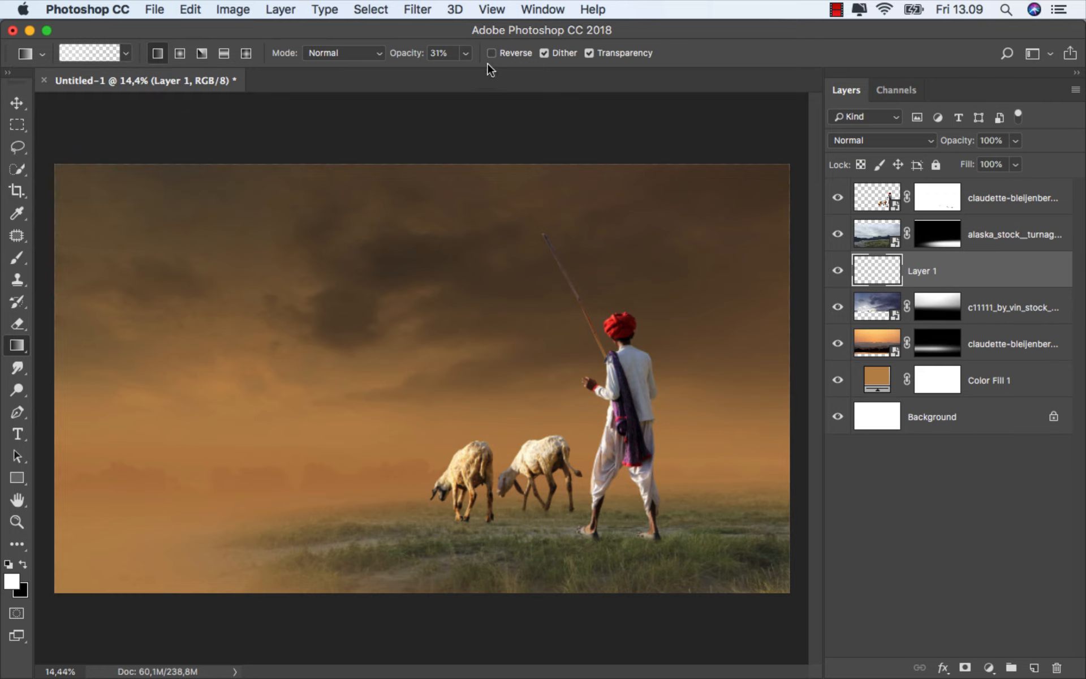
left_click_drag(465, 53, 737, 67)
left_click_drag(405, 516, 404, 257)
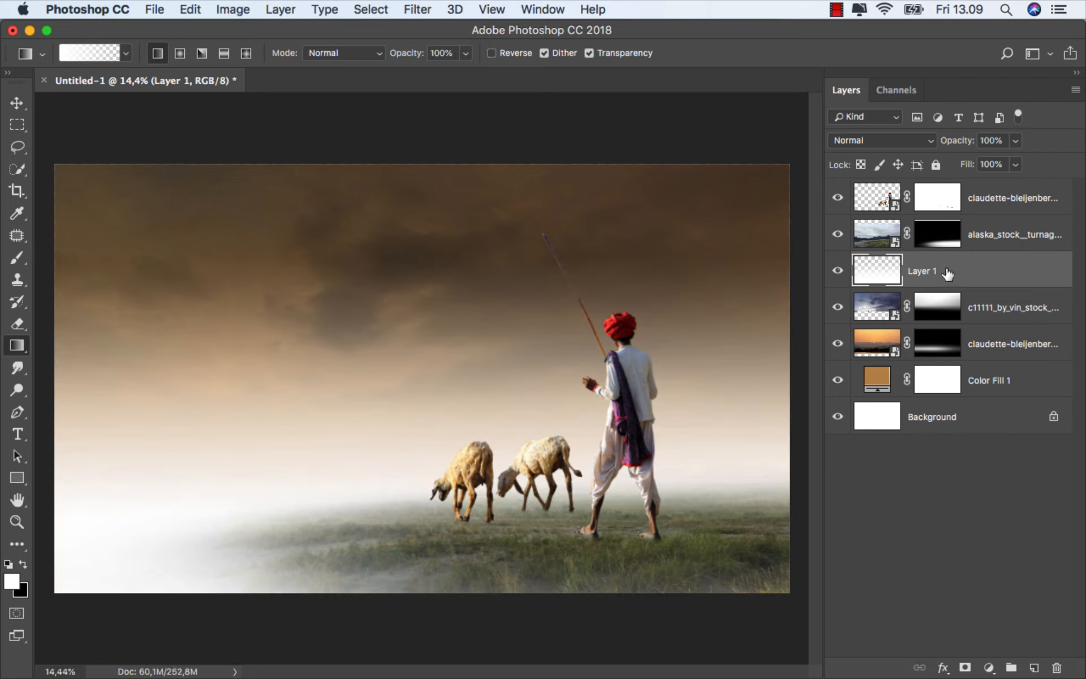
left_click(876, 142)
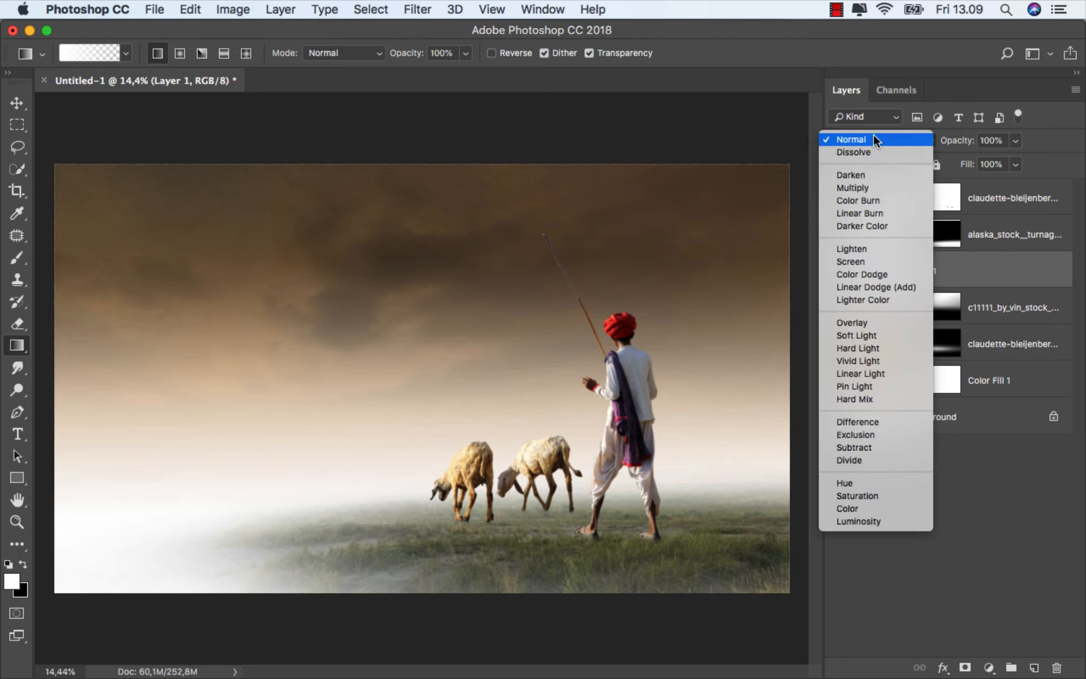
left_click(862, 321)
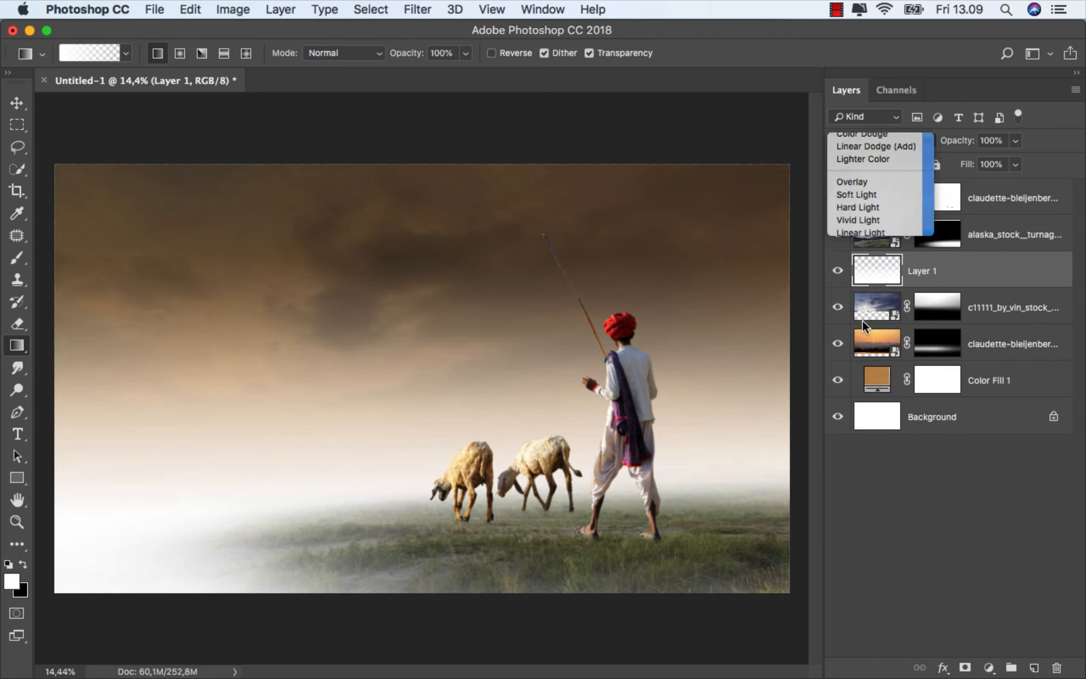
Add a mask to the Overlay glow layer and fade its upper right and bottom with black gradients at 100% opacity.
left_click(965, 667)
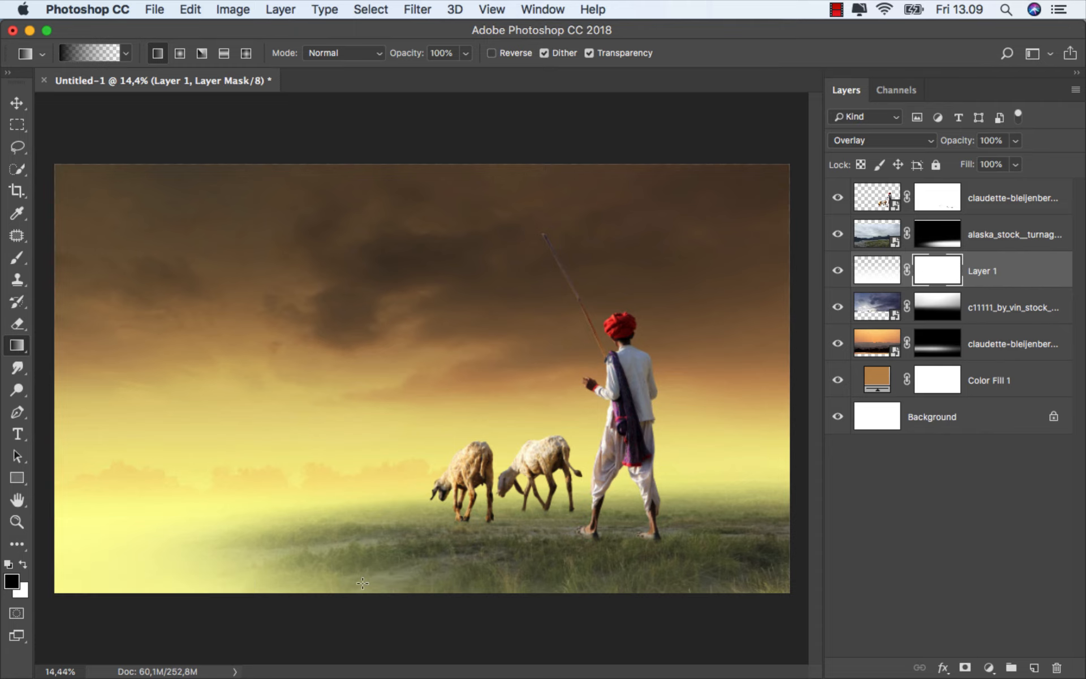
scroll(365, 583, "up", 1)
scroll(370, 576, "up", 1)
left_click_drag(514, 159, 416, 525)
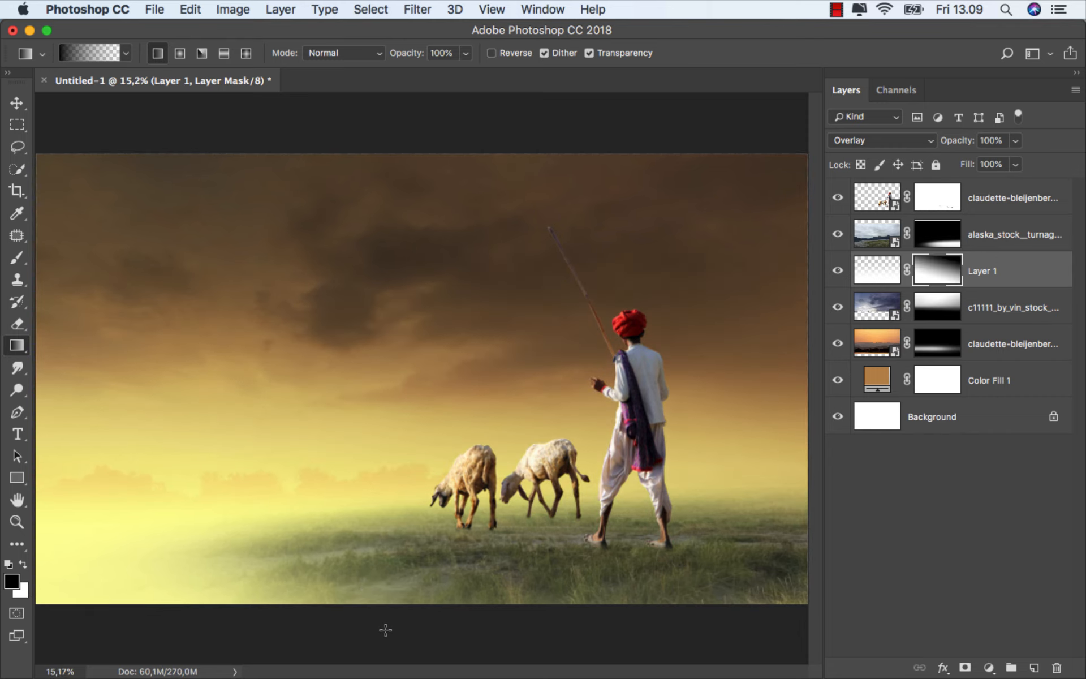
left_click_drag(385, 641, 365, 447)
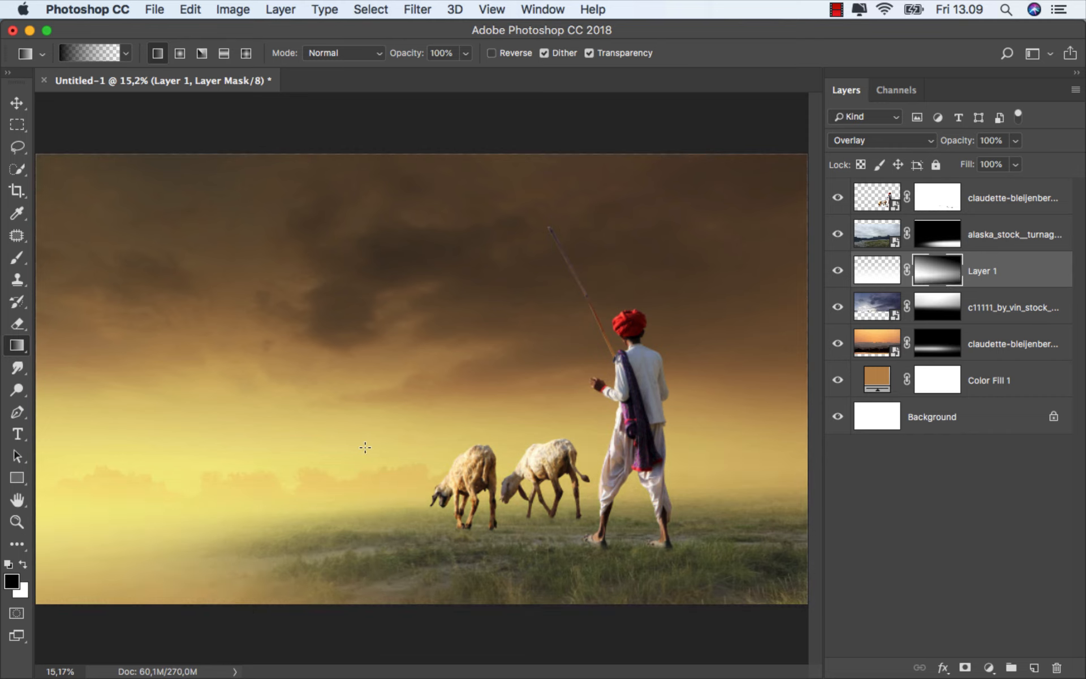
scroll(396, 529, "down", 2)
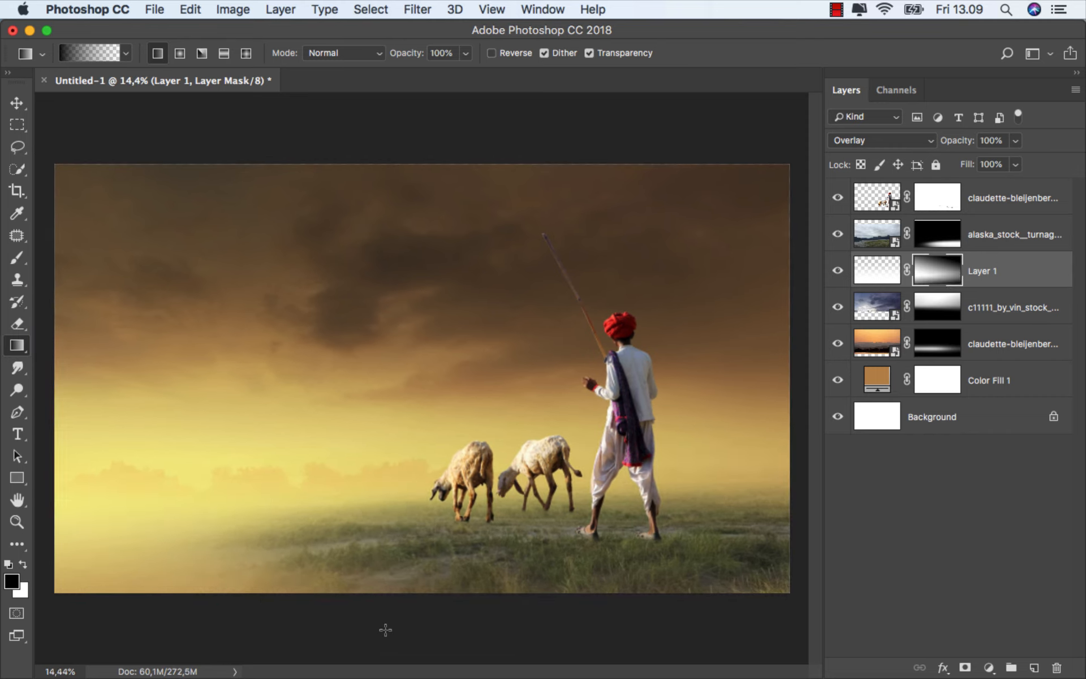
left_click_drag(385, 632, 356, 395)
left_click_drag(385, 628, 336, 399)
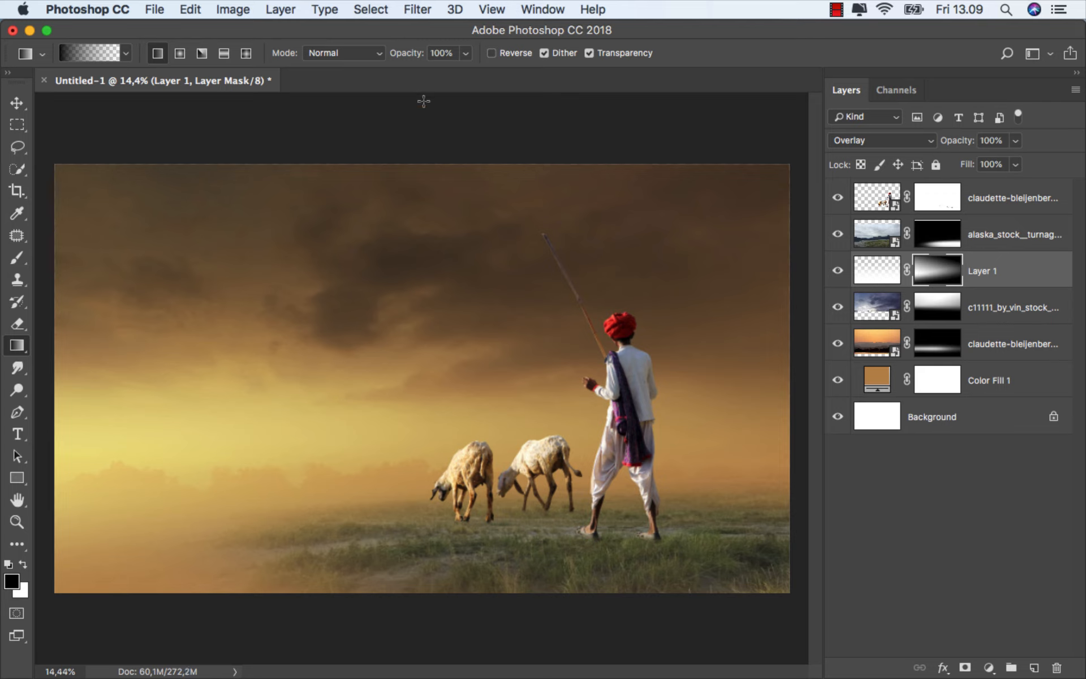
Refine the glow layer's mask with 39% opacity black gradients from the right, top and bottom, keeping the glow on the left horizon.
left_click(466, 52)
left_click_drag(470, 73, 418, 74)
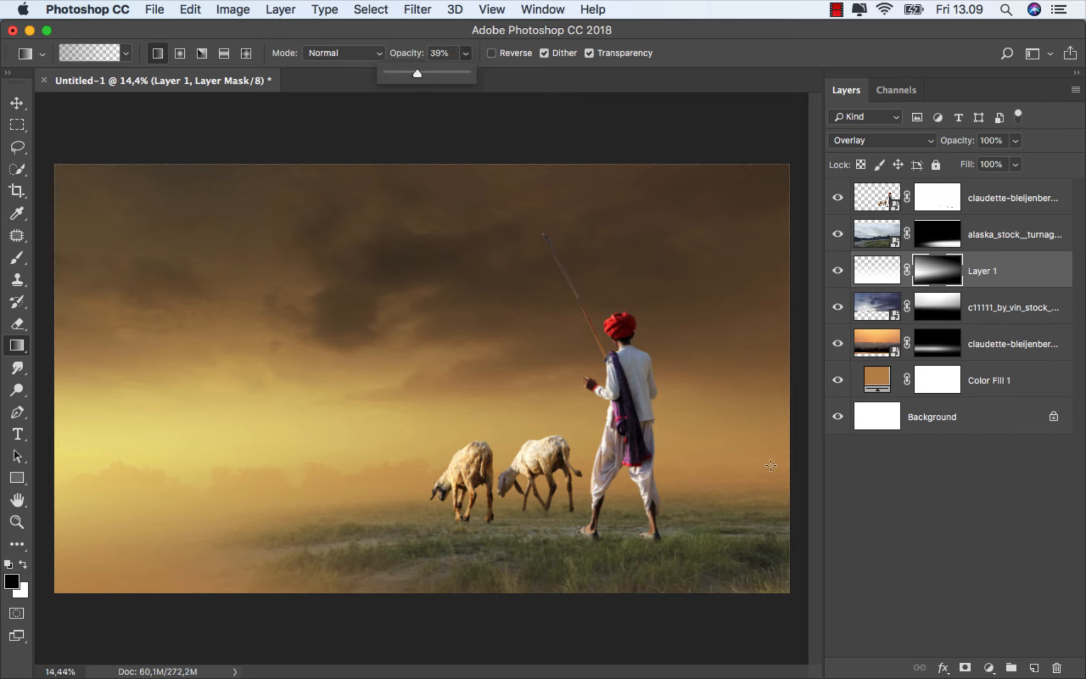
left_click_drag(770, 465, 253, 497)
left_click_drag(332, 225, 287, 483)
left_click_drag(328, 639, 307, 493)
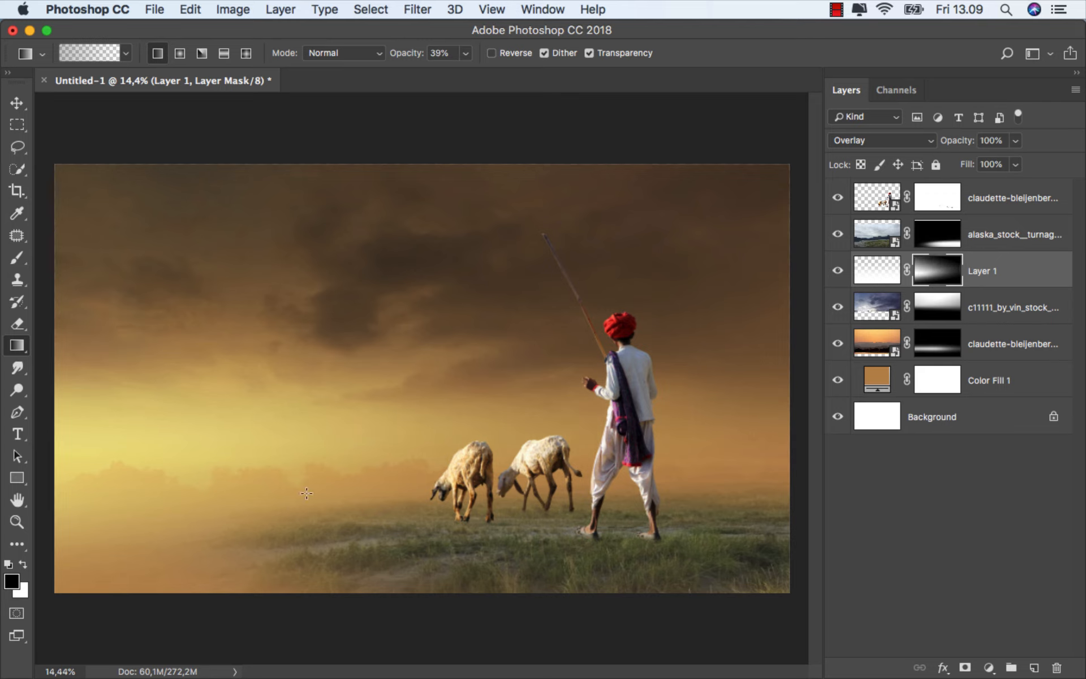
left_click_drag(323, 648, 285, 438)
scroll(298, 468, "up", 2)
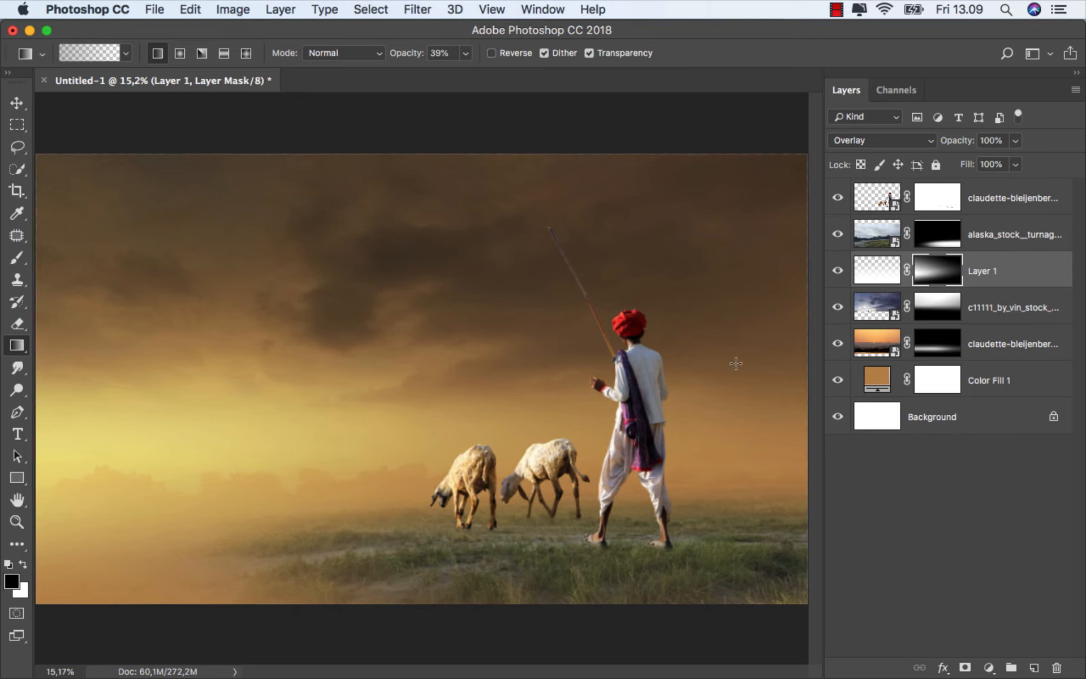
key("super+2")
key("v")
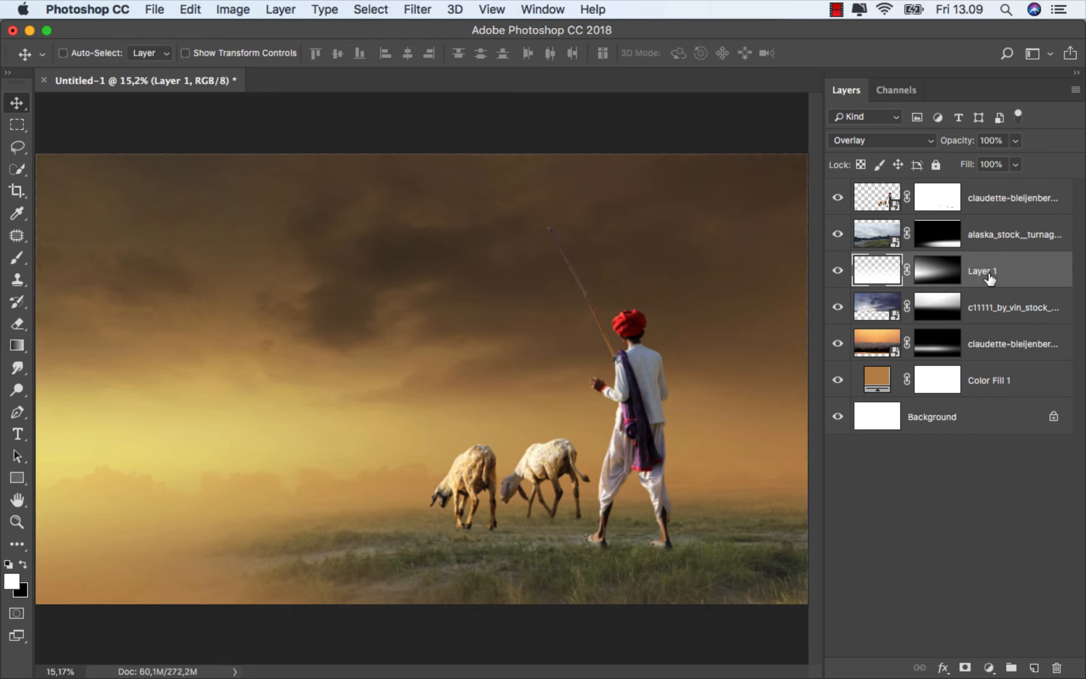
Add a Selective Color adjustment clipped to the grassy landscape layer and choose its Neutrals range.
left_click(999, 237)
left_click(989, 668)
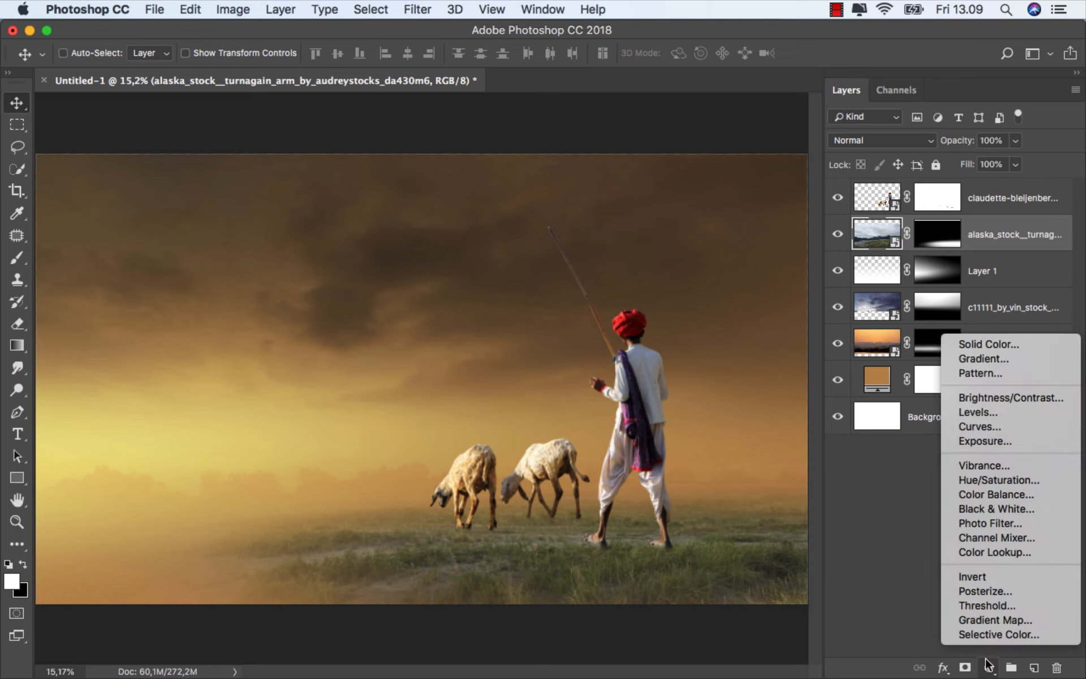
left_click(1010, 657)
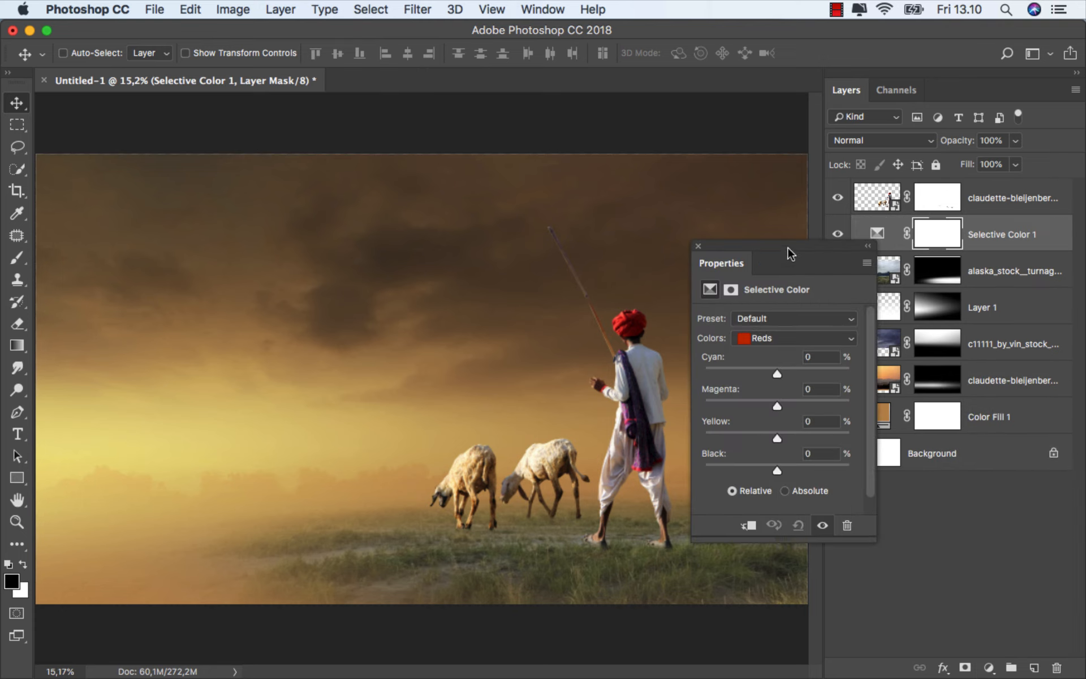
left_click_drag(788, 249, 862, 284)
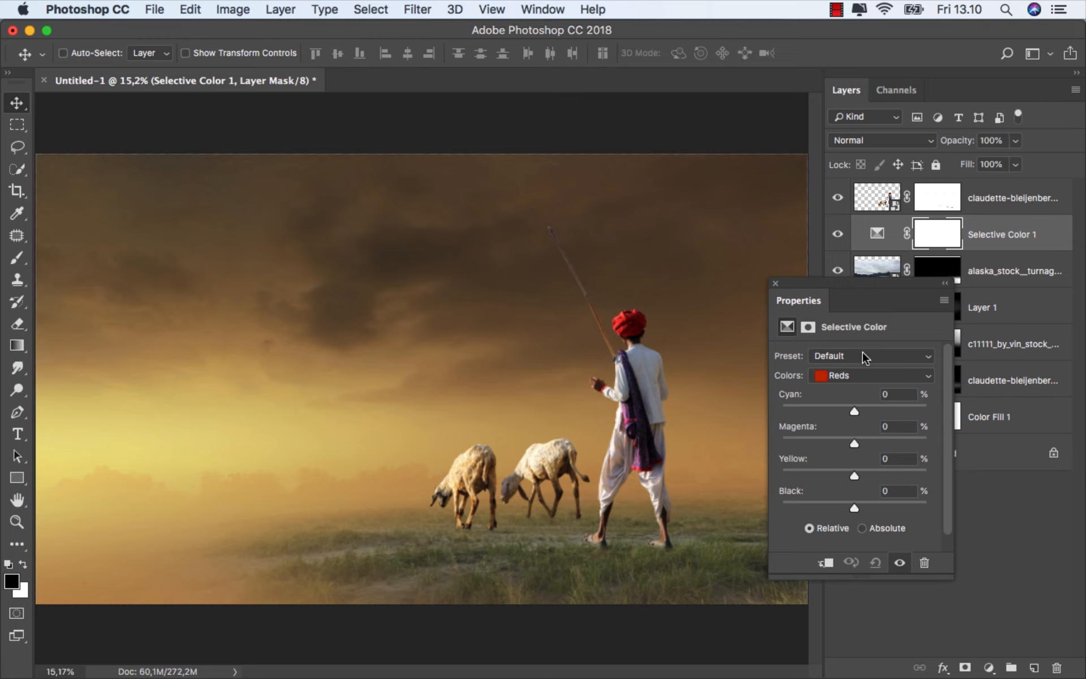
left_click(860, 378)
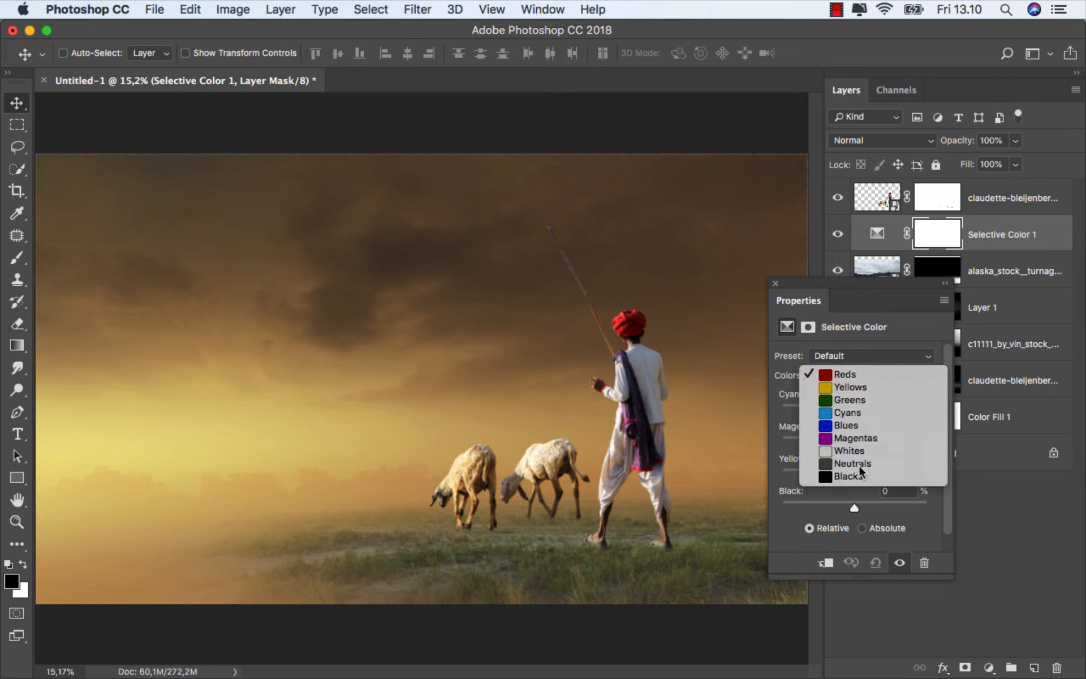
left_click(859, 466)
left_click(825, 564)
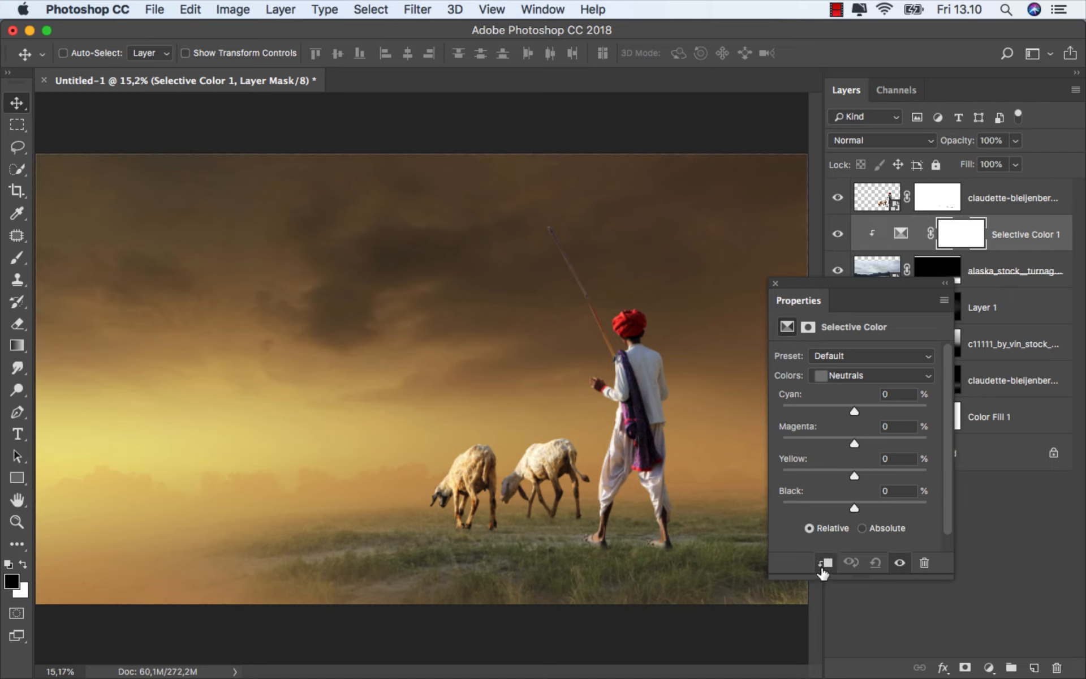
Reduce the cyan in the landscape's Neutrals to warm the grass, and compare the image with and without the adjustment.
left_click_drag(846, 280, 786, 326)
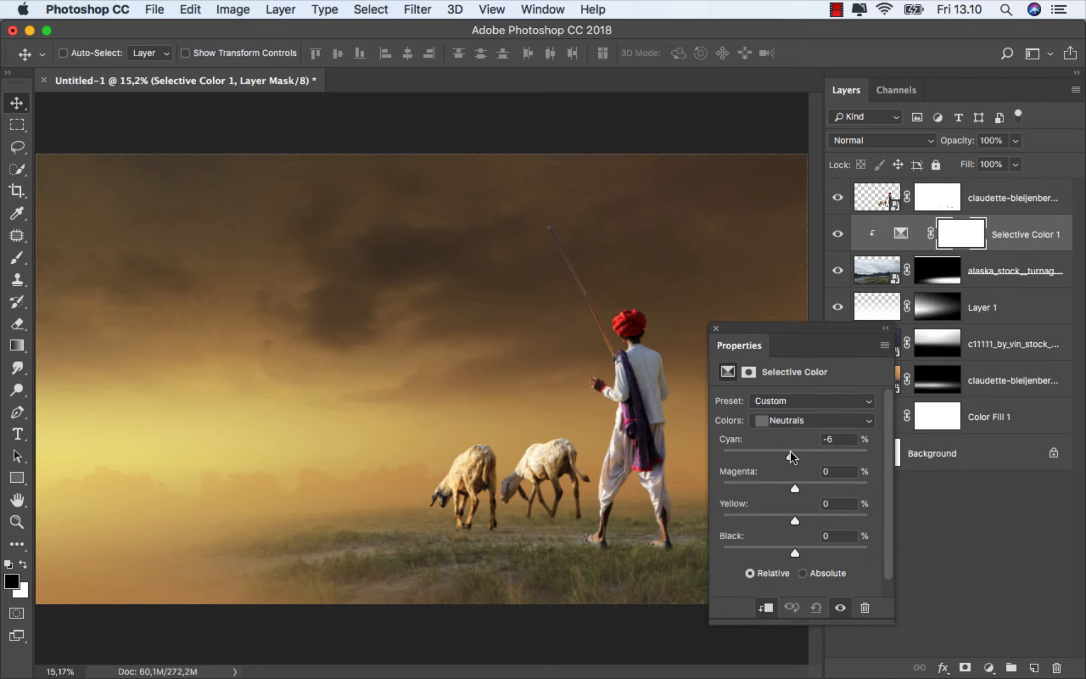
left_click_drag(789, 451, 785, 451)
left_click(717, 329)
left_click(838, 233)
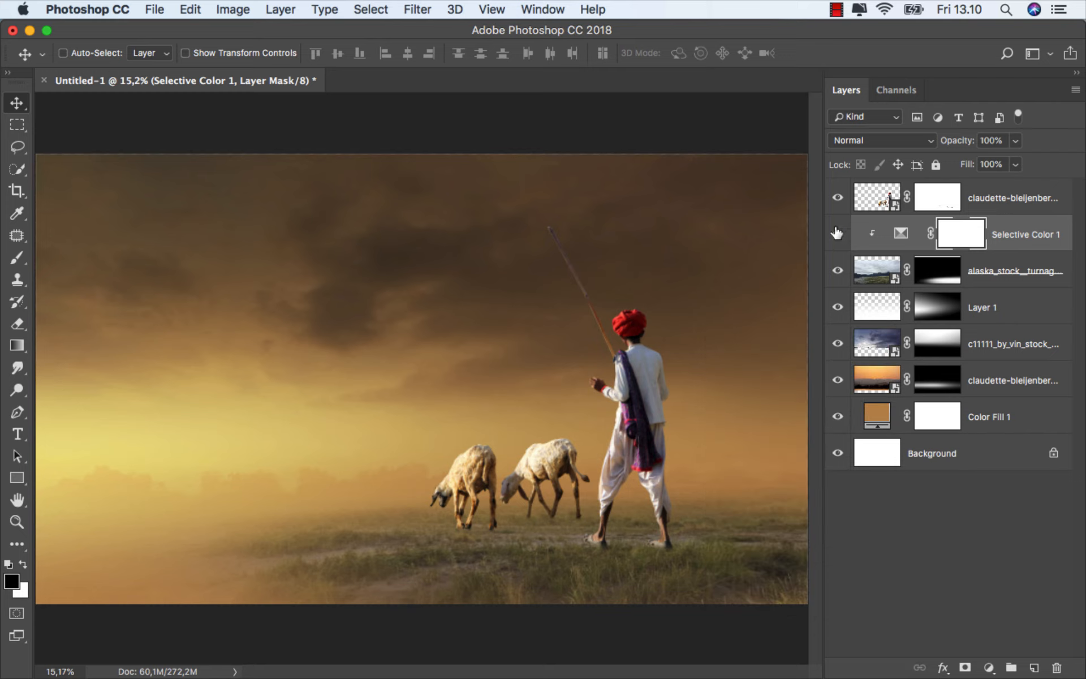
Add a Levels adjustment clipped to the grassy landscape above Selective Color and raise its black input level to 30.
left_click(1010, 235)
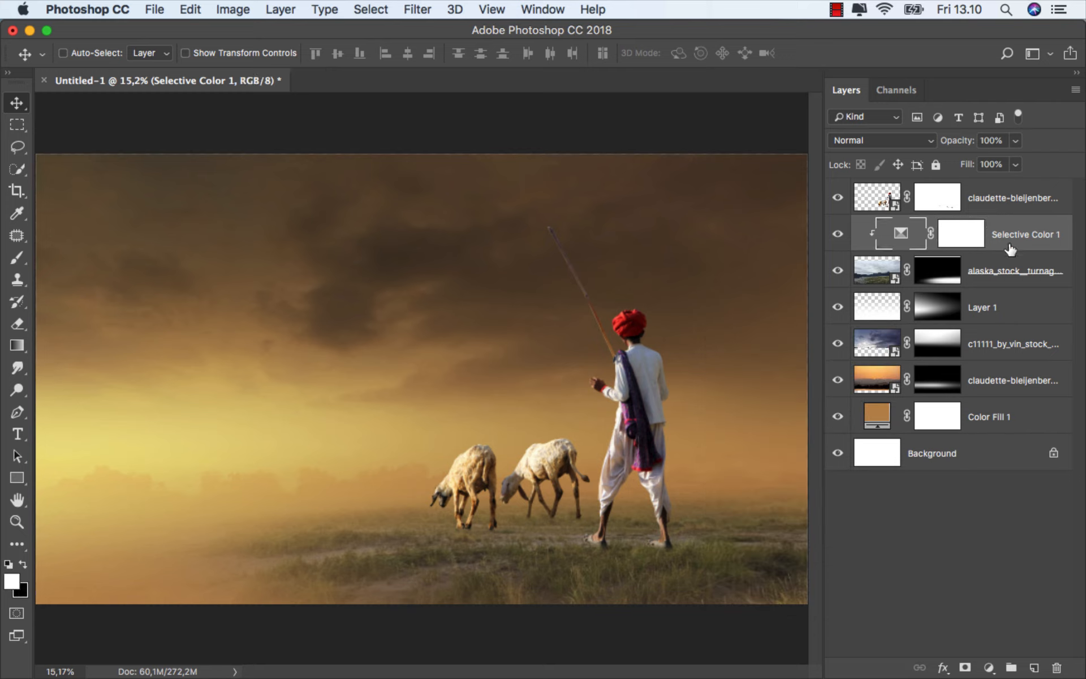
left_click(989, 667)
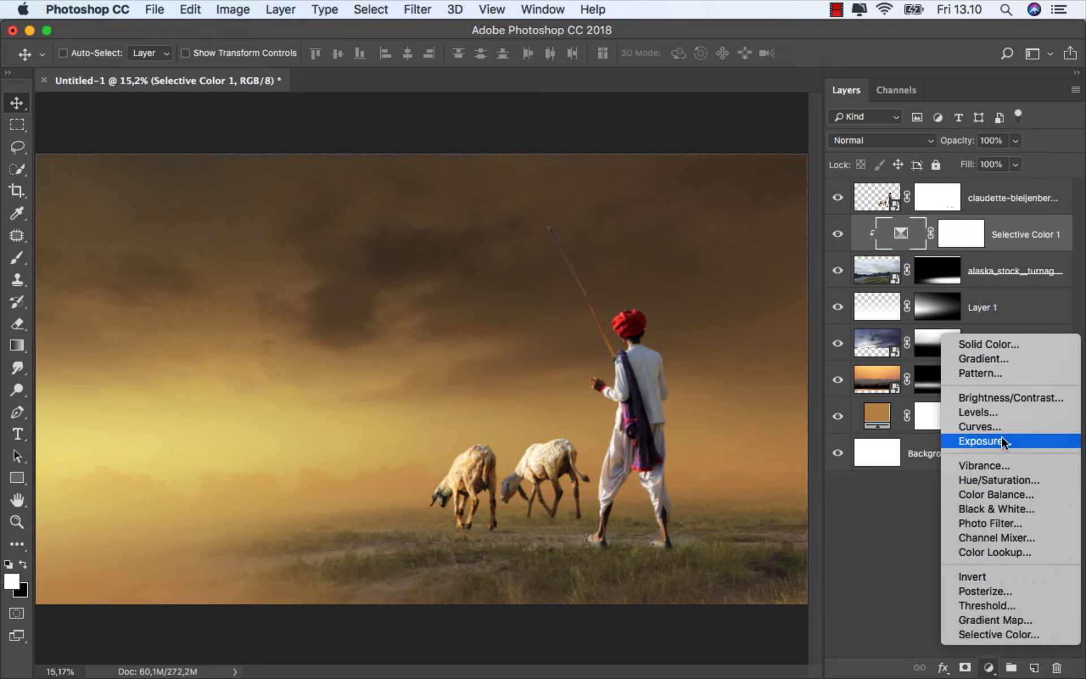
left_click(1004, 412)
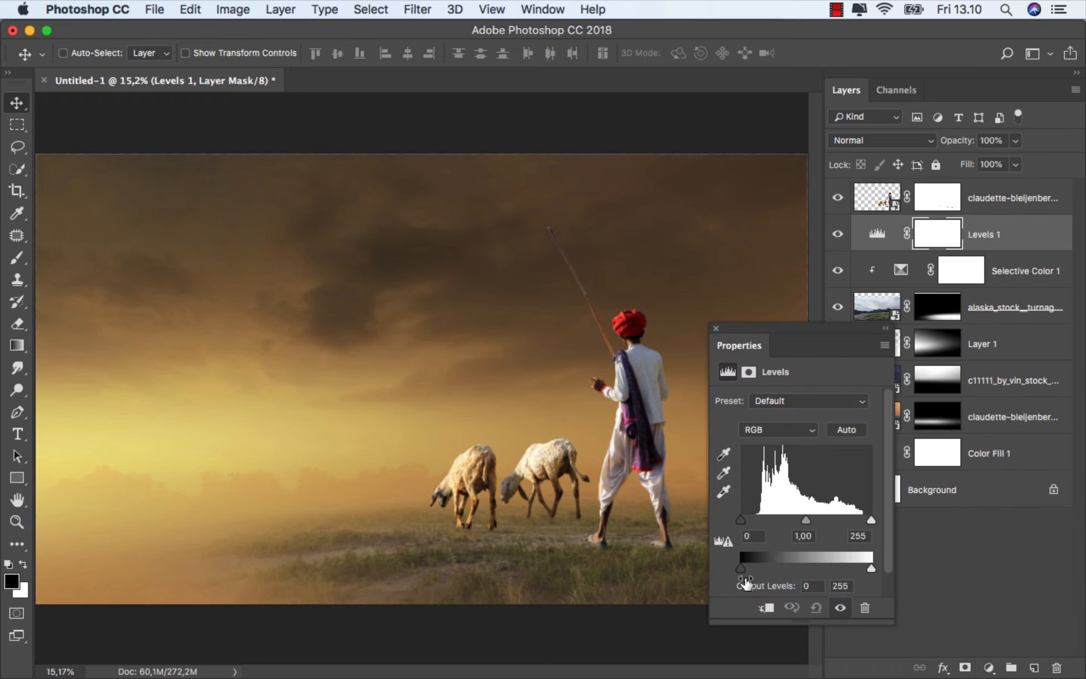
left_click(766, 607)
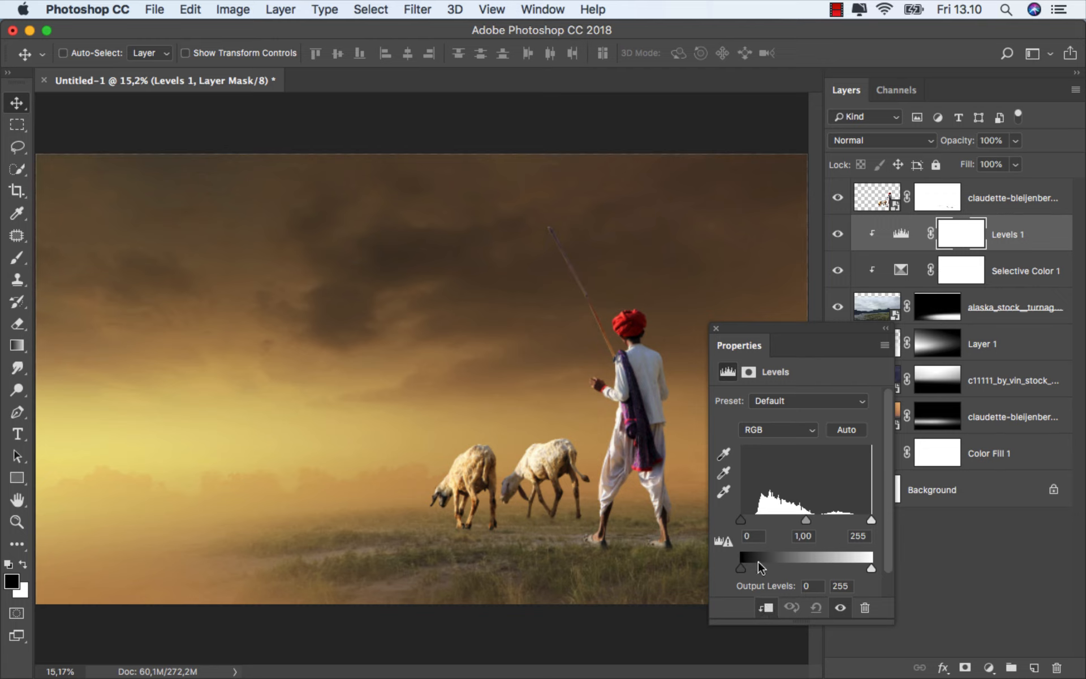
left_click_drag(741, 520, 755, 528)
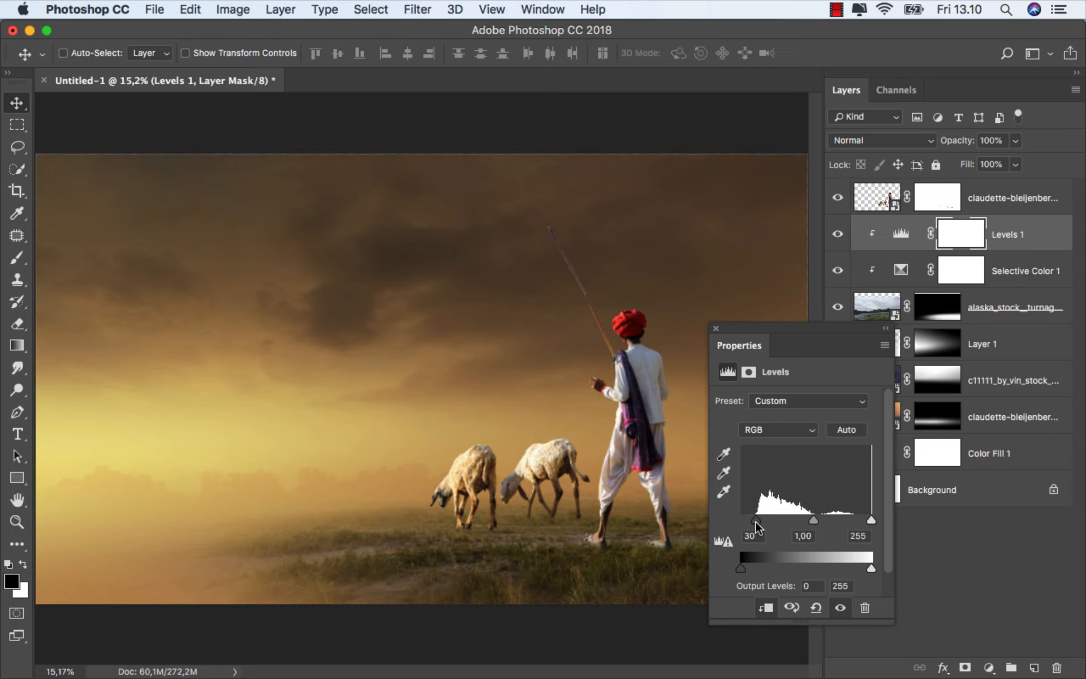
Compare the image with and without the Levels adjustment on the grassy landscape.
left_click(716, 328)
left_click(837, 234)
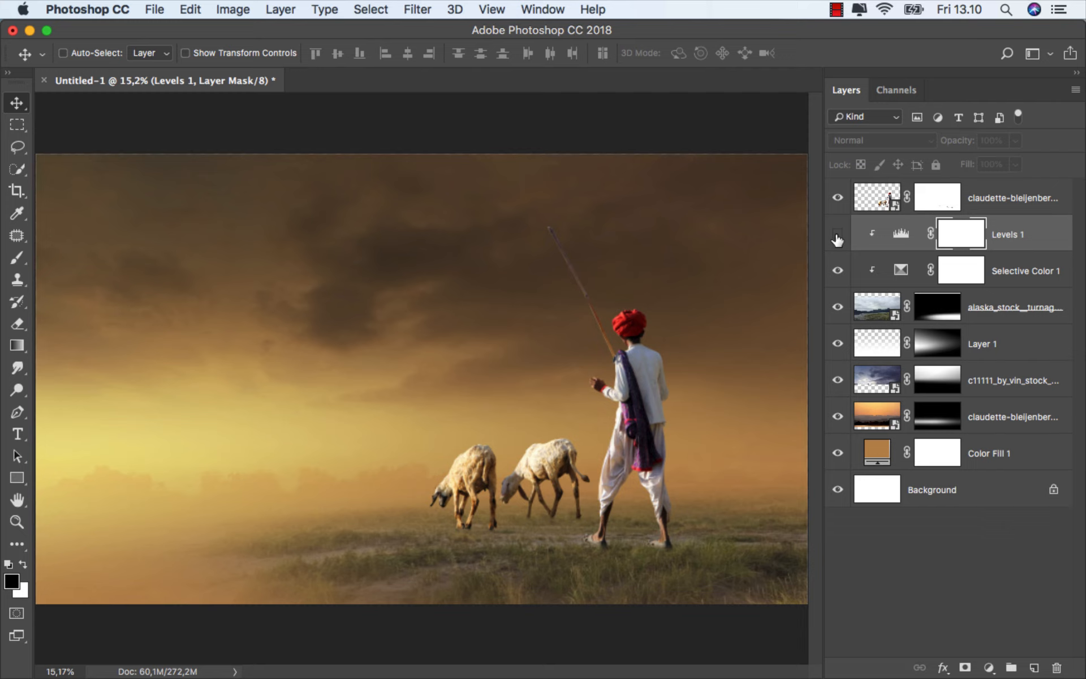
left_click(838, 238)
Add a new empty layer above the landscape's Levels adjustment and name it "shadow".
left_click(1036, 234)
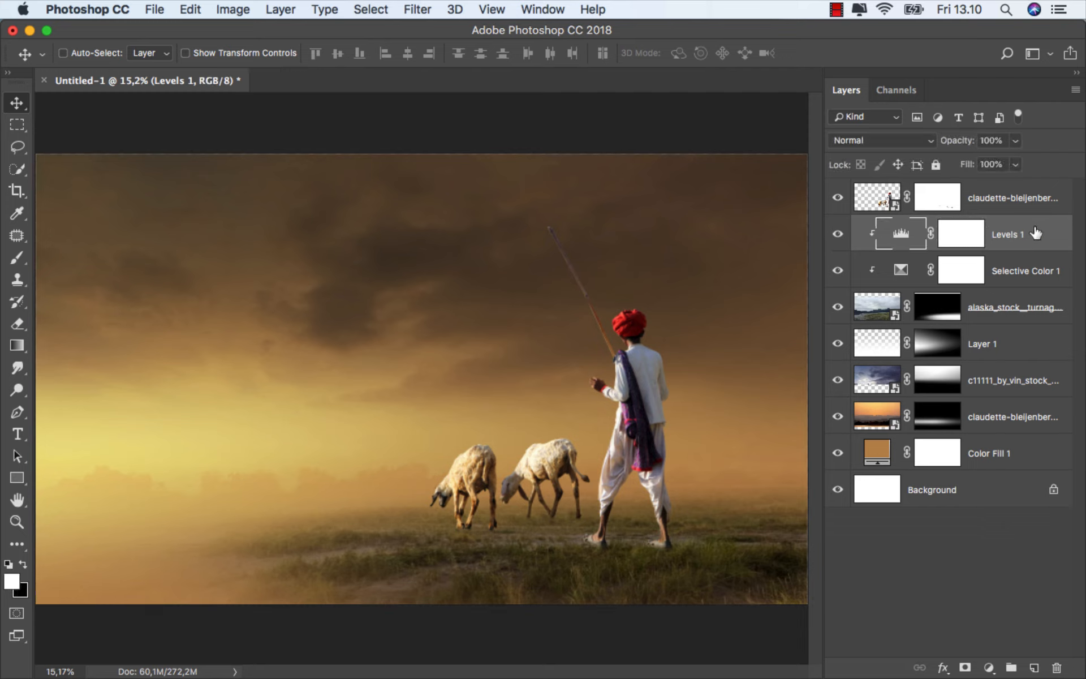
left_click(1029, 663)
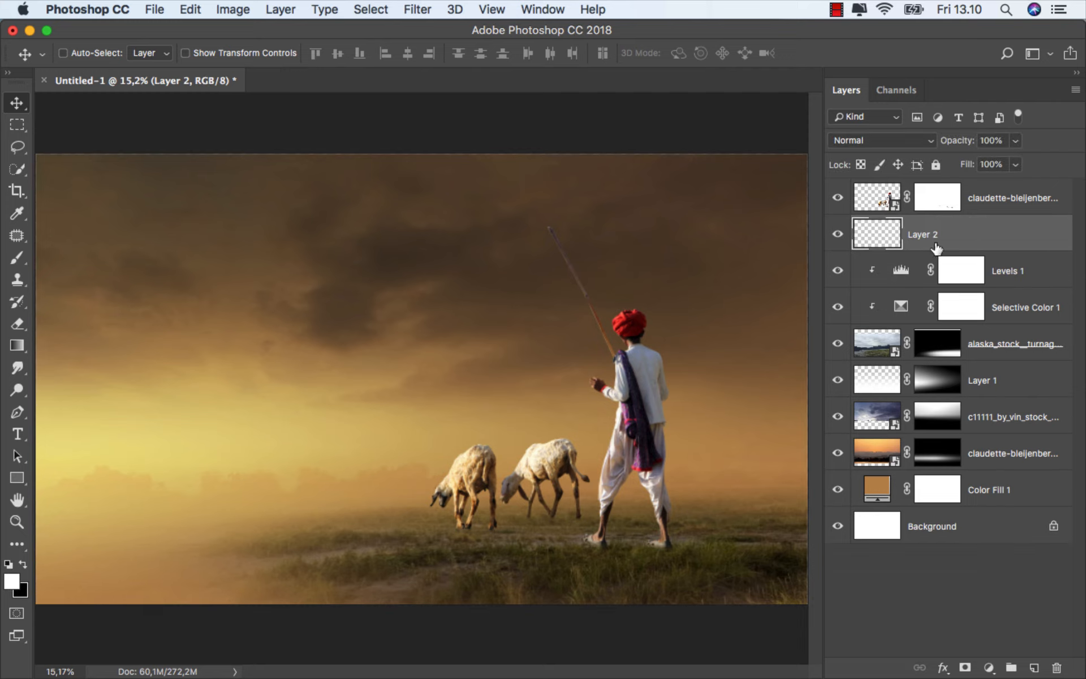
type("shadow")
key("Return")
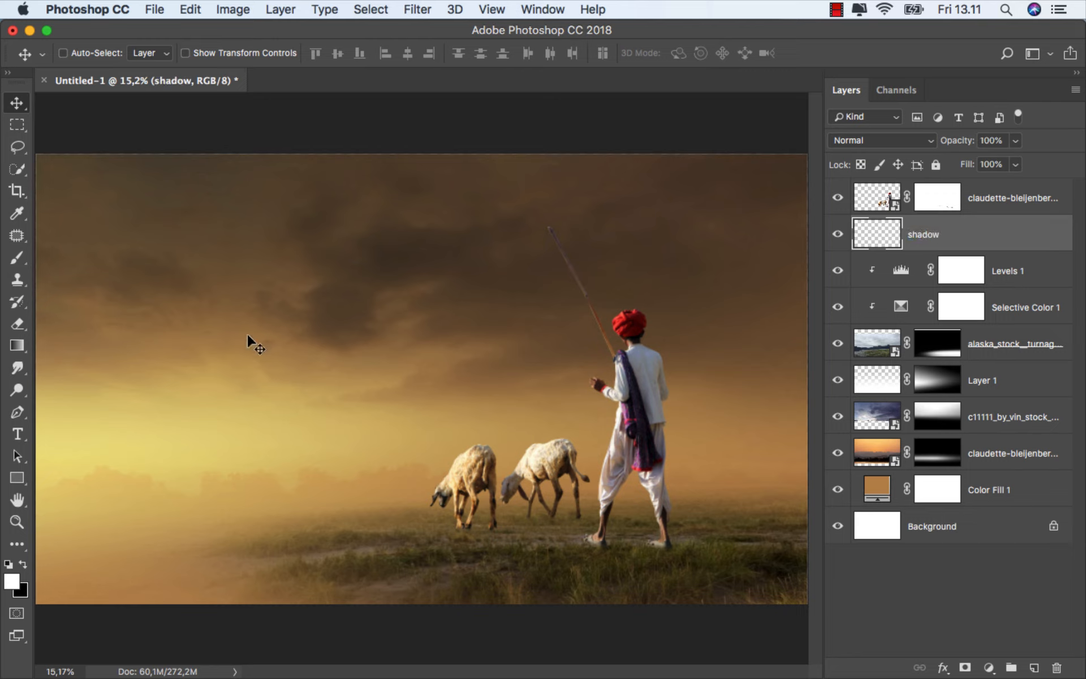
Set up a black soft round brush with 0% hardness, flattened into a thin horizontal ellipse, at 13% opacity.
left_click(21, 345)
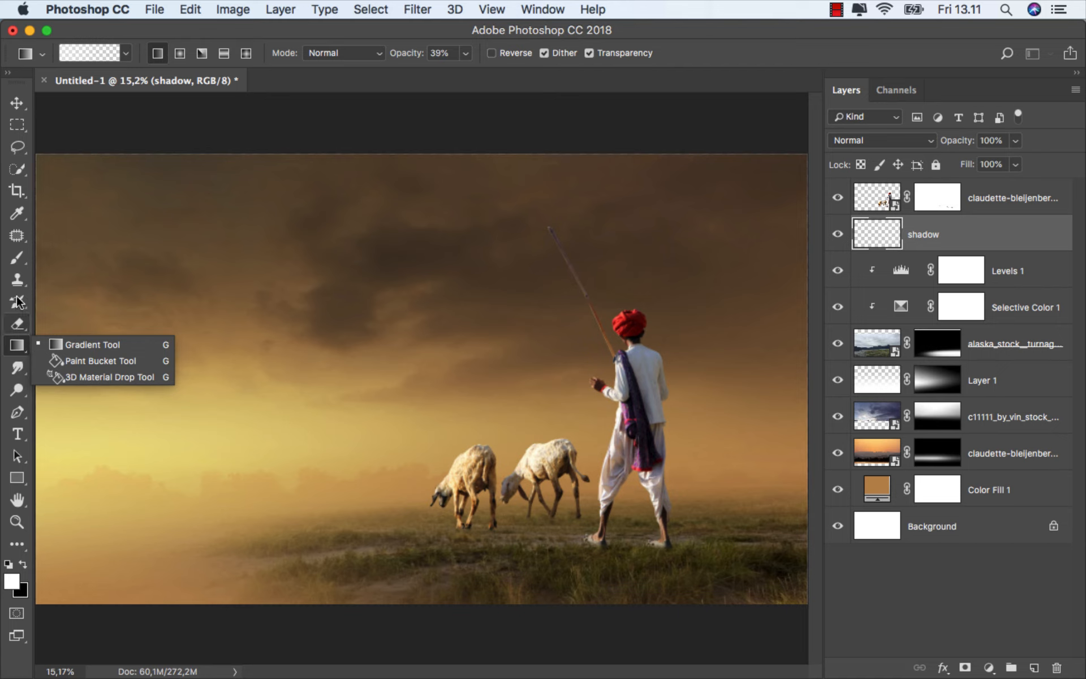
left_click(19, 259)
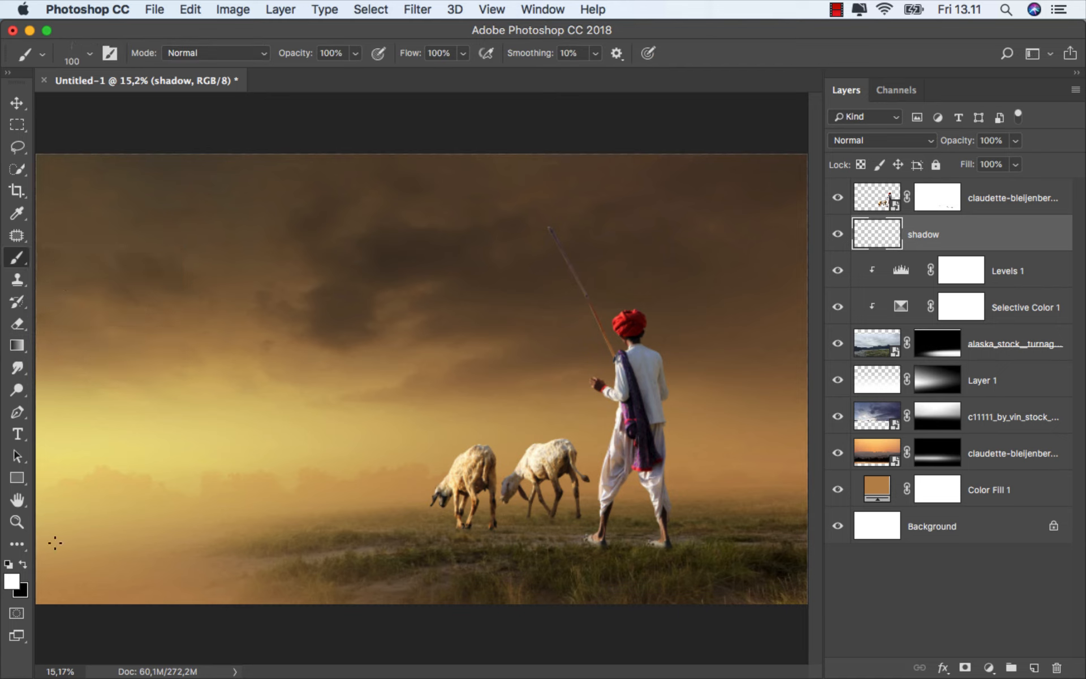
left_click(7, 563)
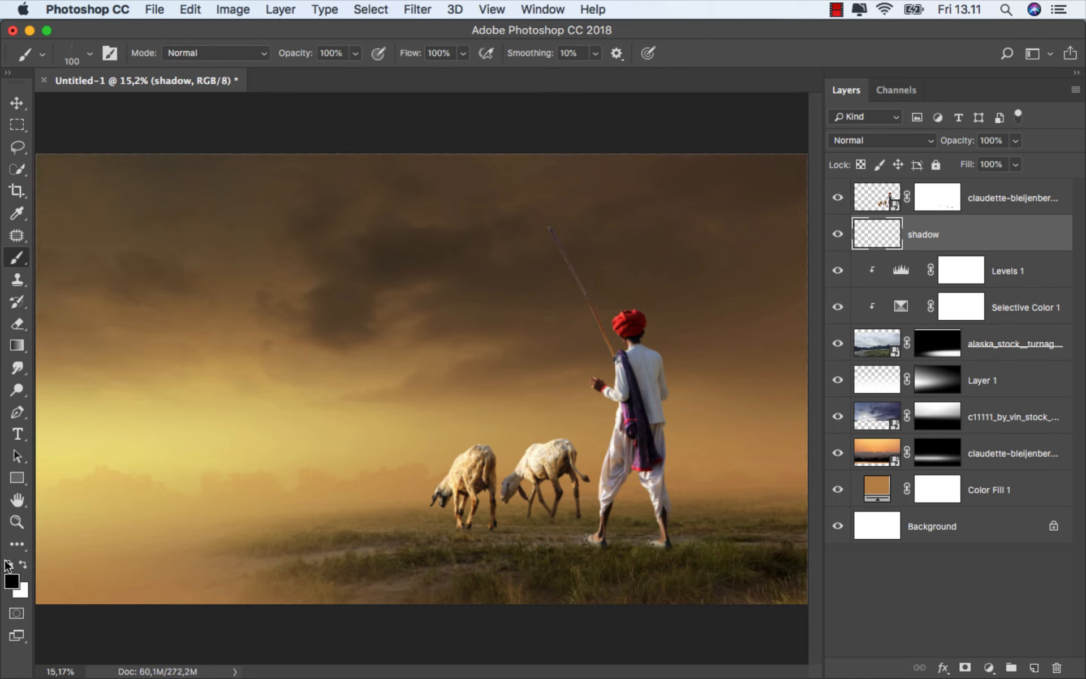
right_click(194, 327)
scroll(398, 454, "up", 5)
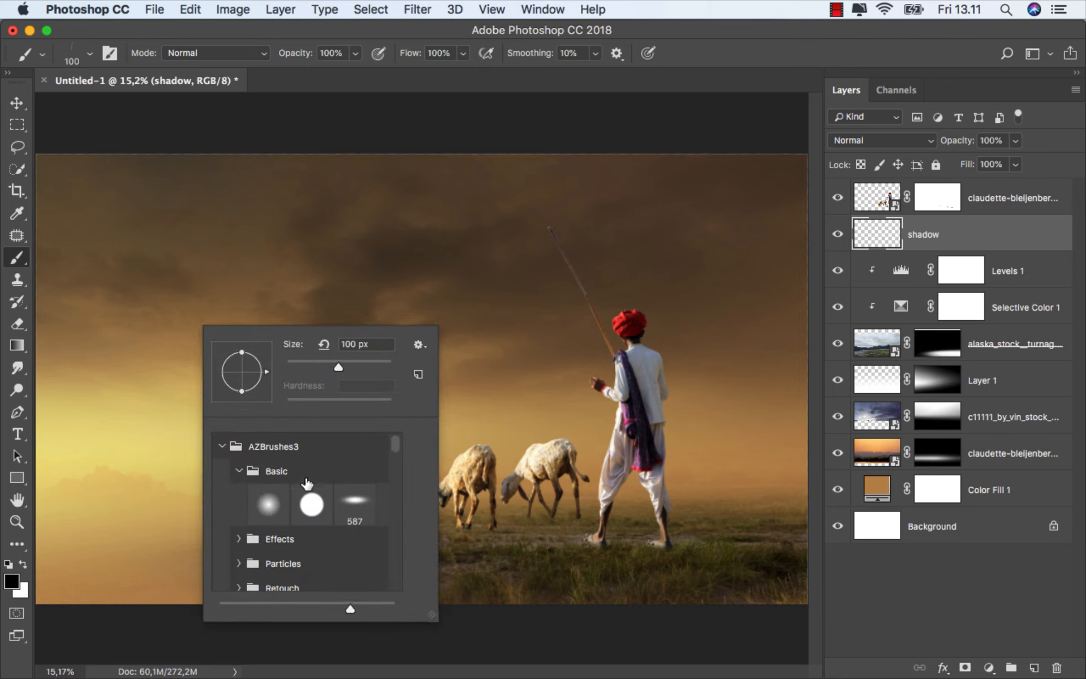
left_click(269, 504)
left_click_drag(242, 353, 242, 374)
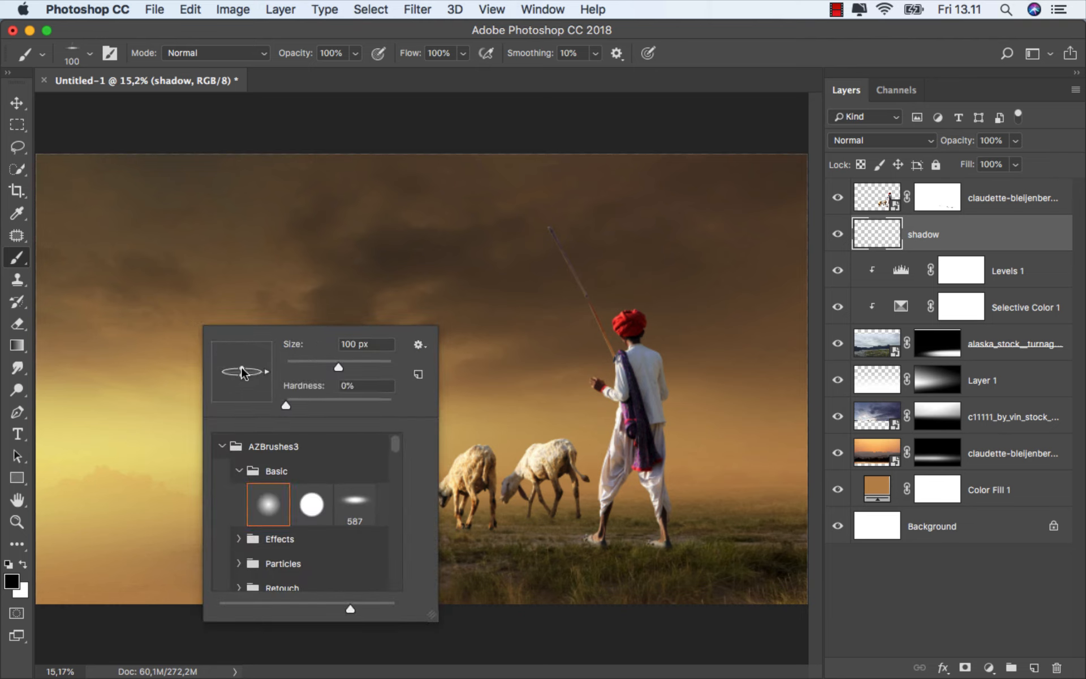
left_click(356, 53)
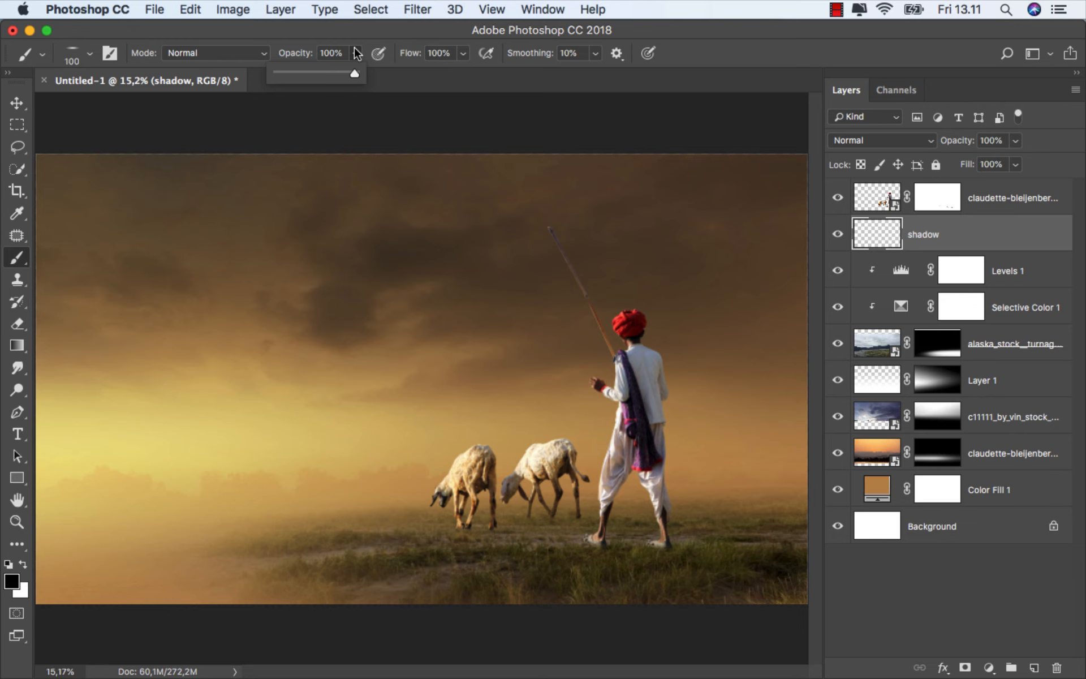
left_click(288, 72)
Paint soft contact shadows on the shadow layer beneath the hooves of both sheep with a 187 px brush.
scroll(576, 532, "up", 1)
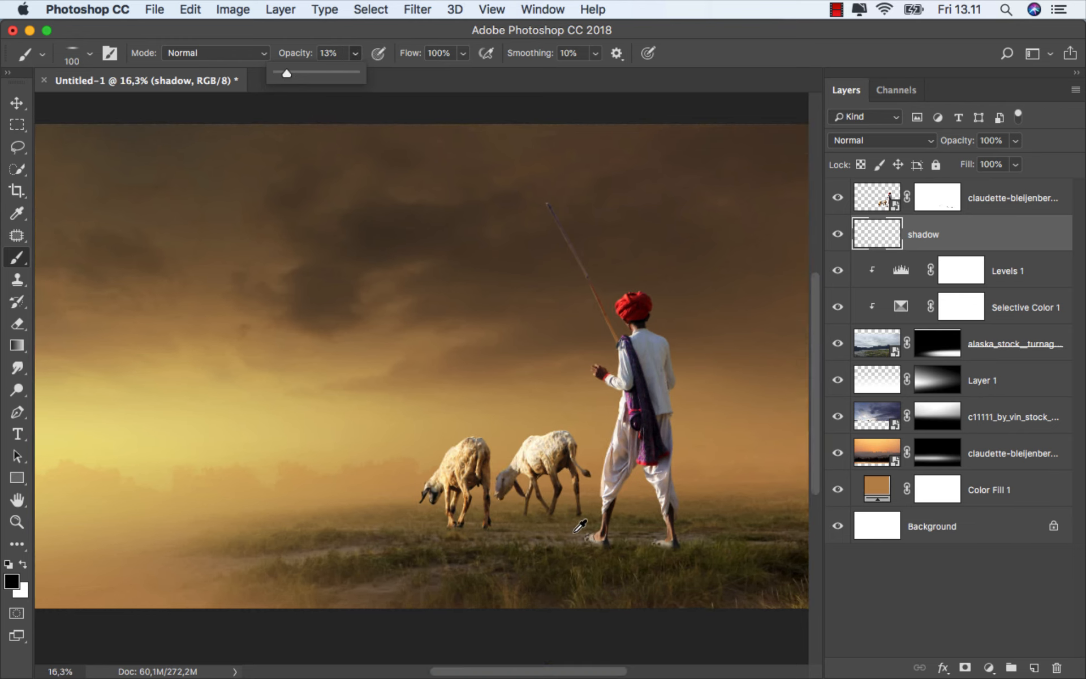
scroll(580, 526, "up", 6)
mouse_move(263, 523)
left_mouse_down()
mouse_move(413, 521)
mouse_move(253, 517)
left_mouse_up()
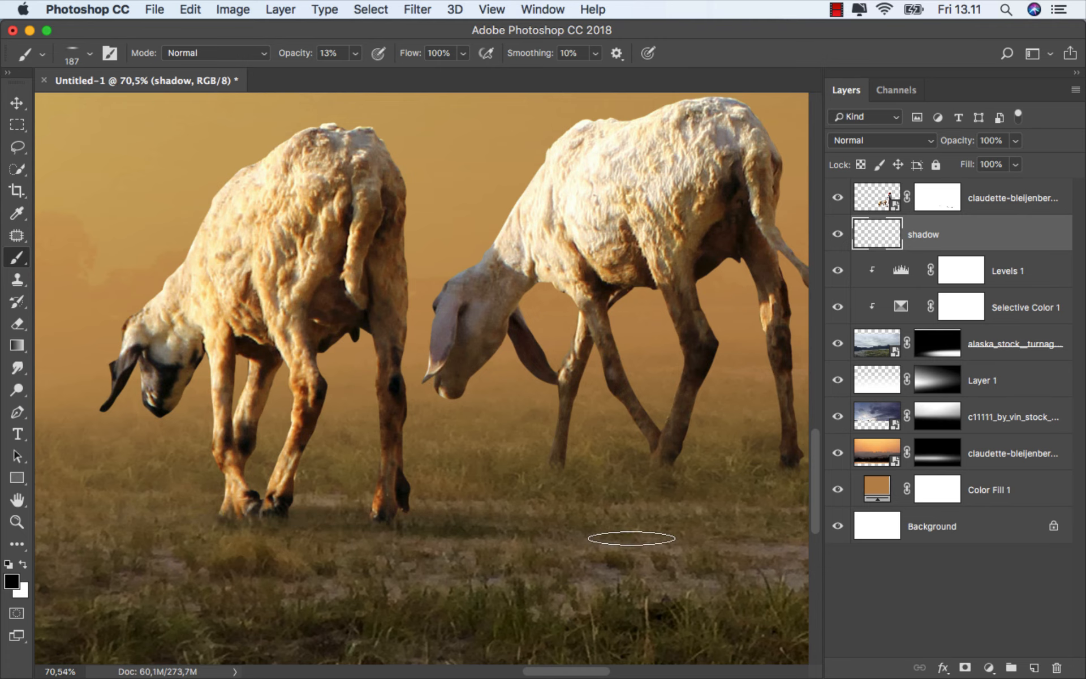
scroll(410, 489, "down", 3)
mouse_move(397, 499)
left_mouse_down()
mouse_move(558, 509)
mouse_move(517, 510)
mouse_move(585, 486)
mouse_move(492, 480)
left_mouse_up()
scroll(434, 497, "down", 5)
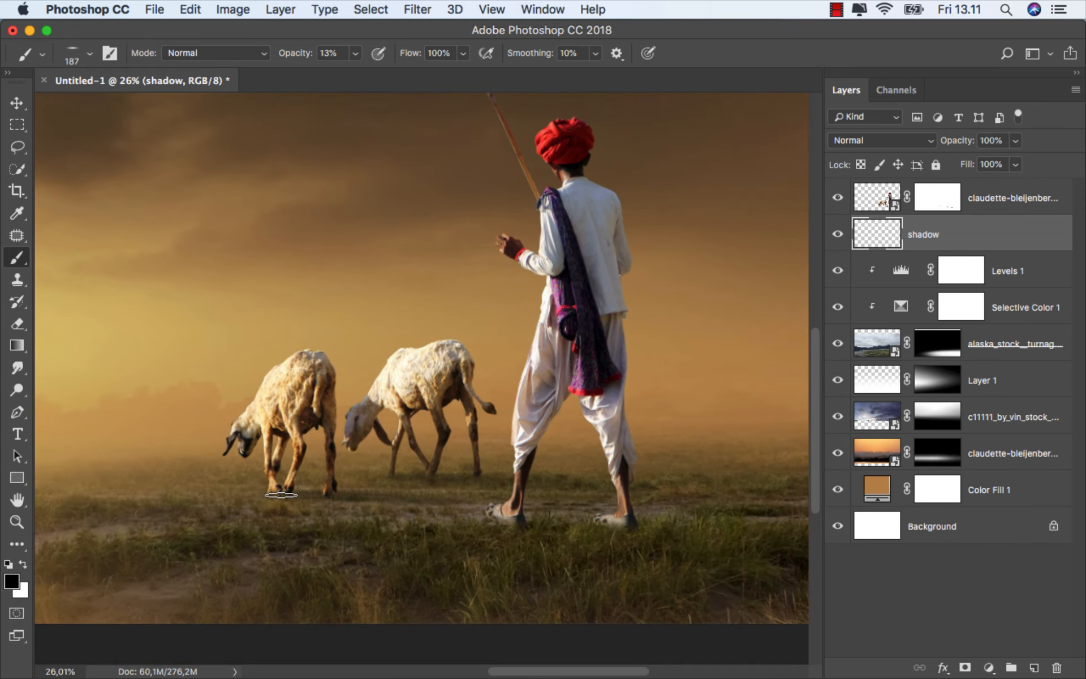
Paint soft ground shadows around the shepherd's feet and build up the shading on the nearby grass.
mouse_move(281, 495)
left_mouse_down()
mouse_move(417, 494)
mouse_move(445, 476)
mouse_move(412, 475)
mouse_move(660, 483)
mouse_move(472, 484)
mouse_move(687, 495)
mouse_move(516, 521)
mouse_move(657, 515)
mouse_move(519, 510)
mouse_move(745, 528)
left_mouse_up()
scroll(599, 514, "down", 5)
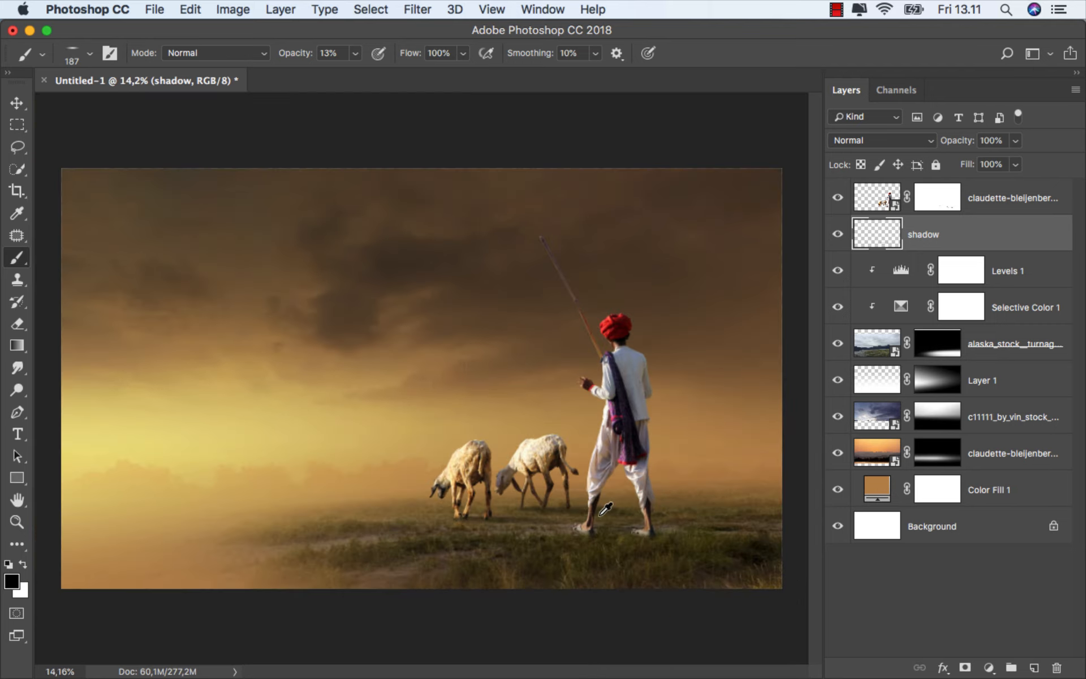
left_click_drag(777, 548, 666, 546)
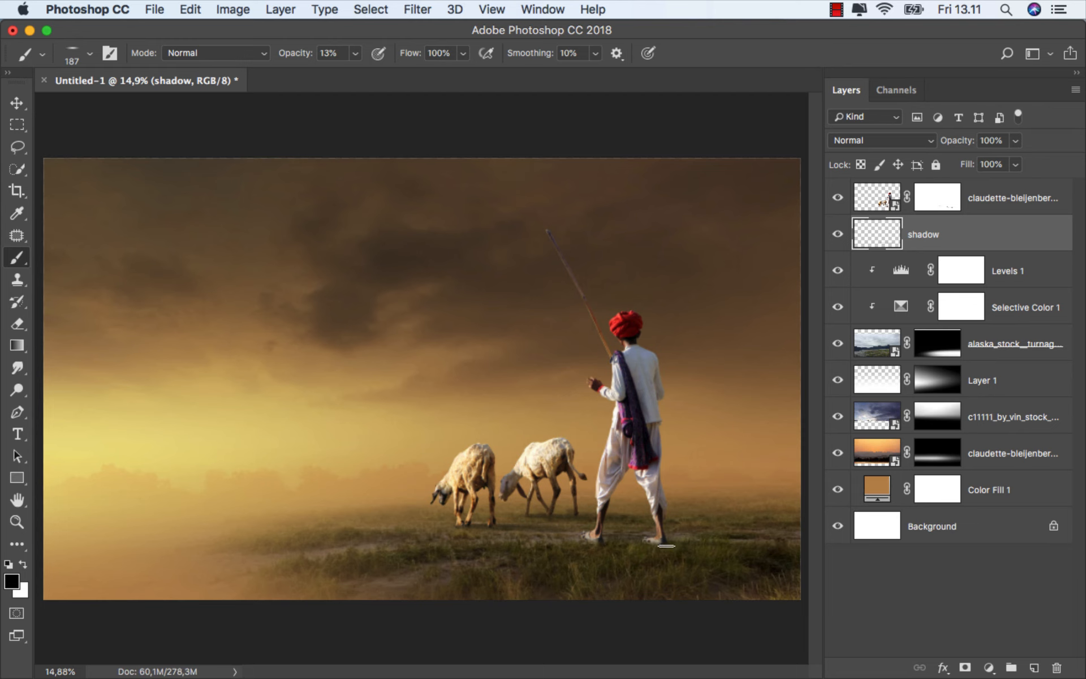
scroll(773, 548, "up", 5)
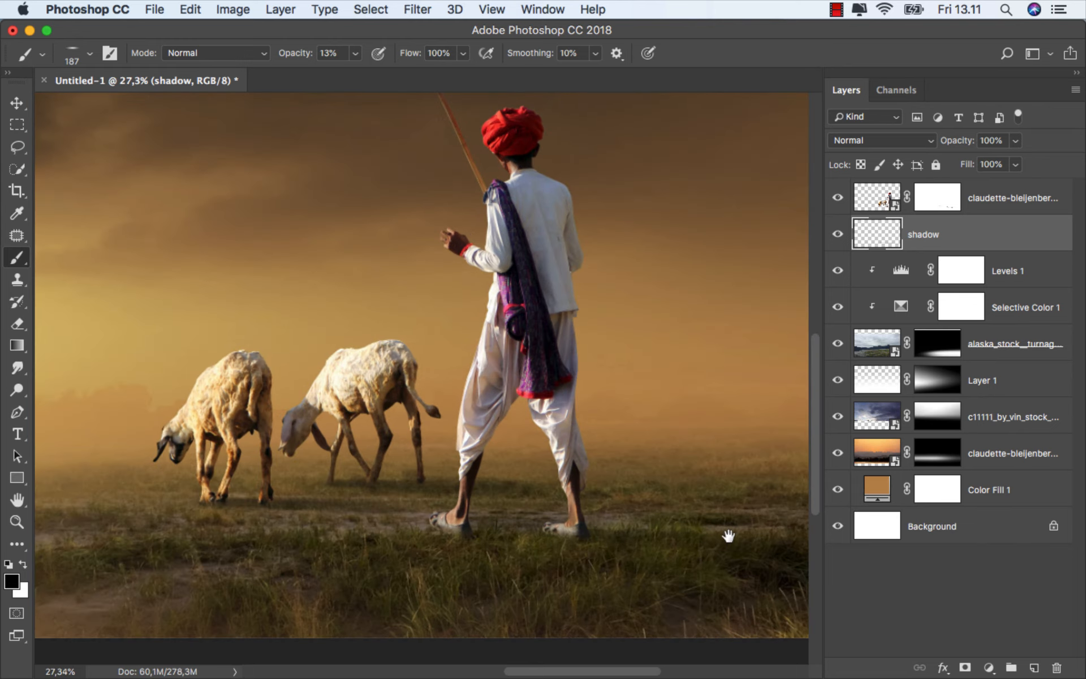
scroll(725, 533, "right", 6)
left_click_drag(315, 478, 340, 478)
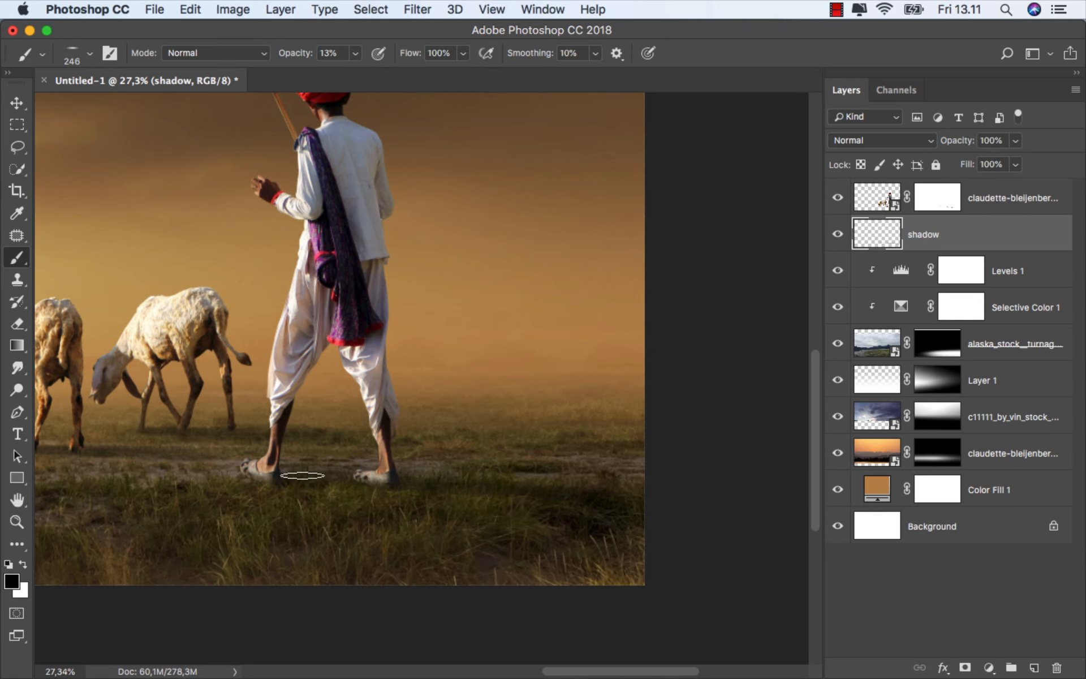
mouse_move(446, 473)
left_mouse_down()
mouse_move(693, 490)
mouse_move(426, 448)
left_mouse_up()
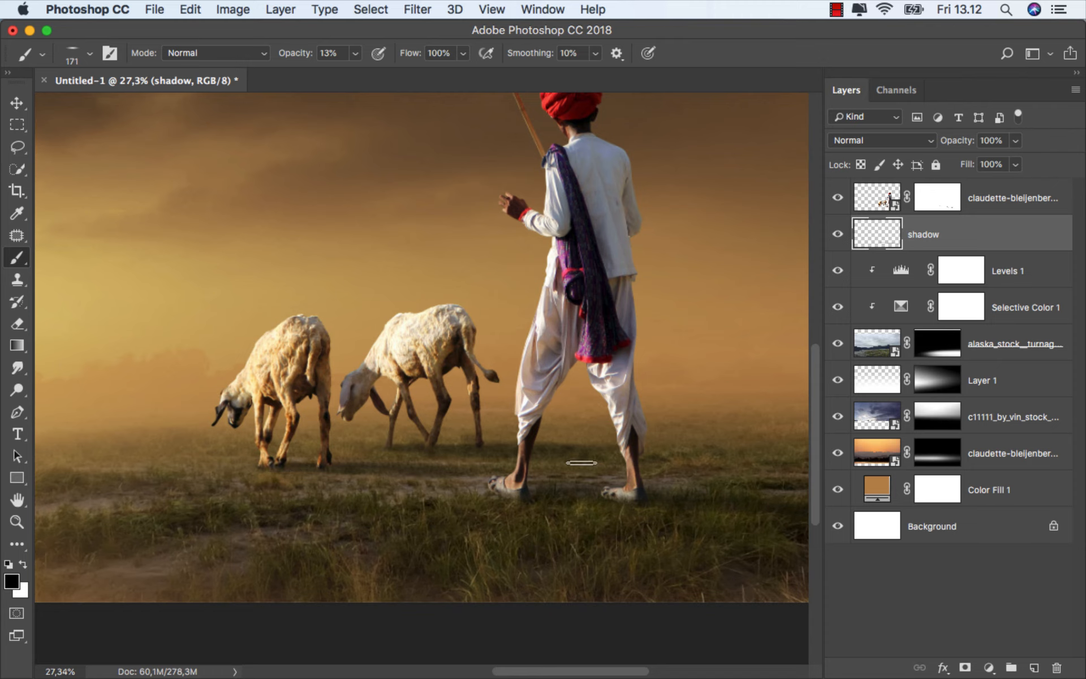
scroll(576, 453, "down", 5)
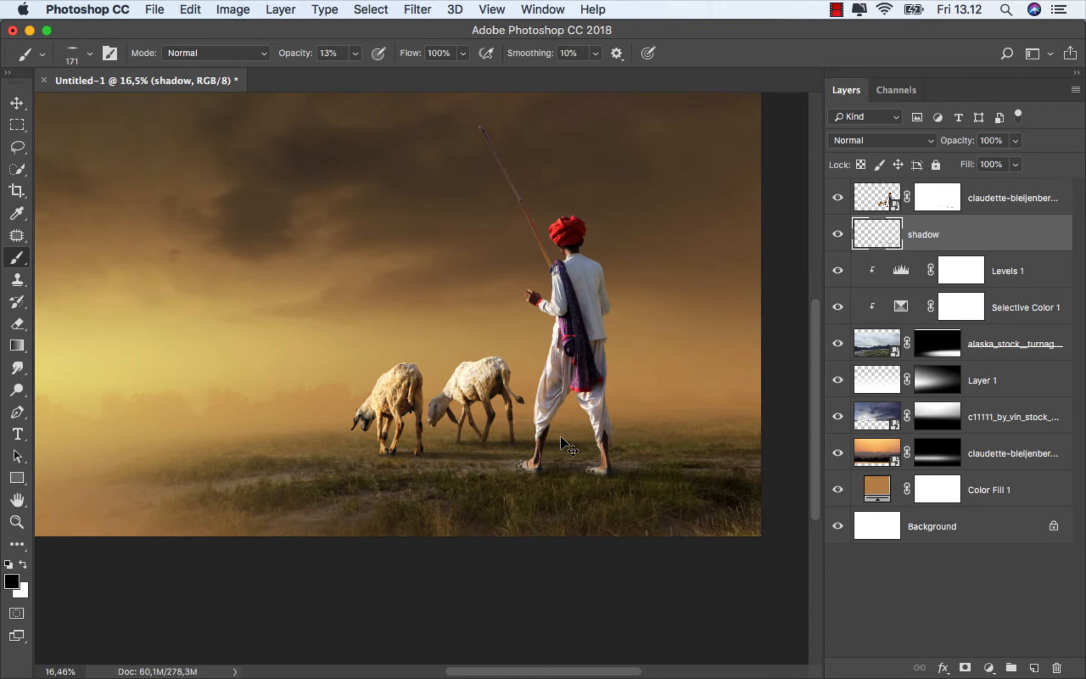
scroll(566, 446, "down", 1)
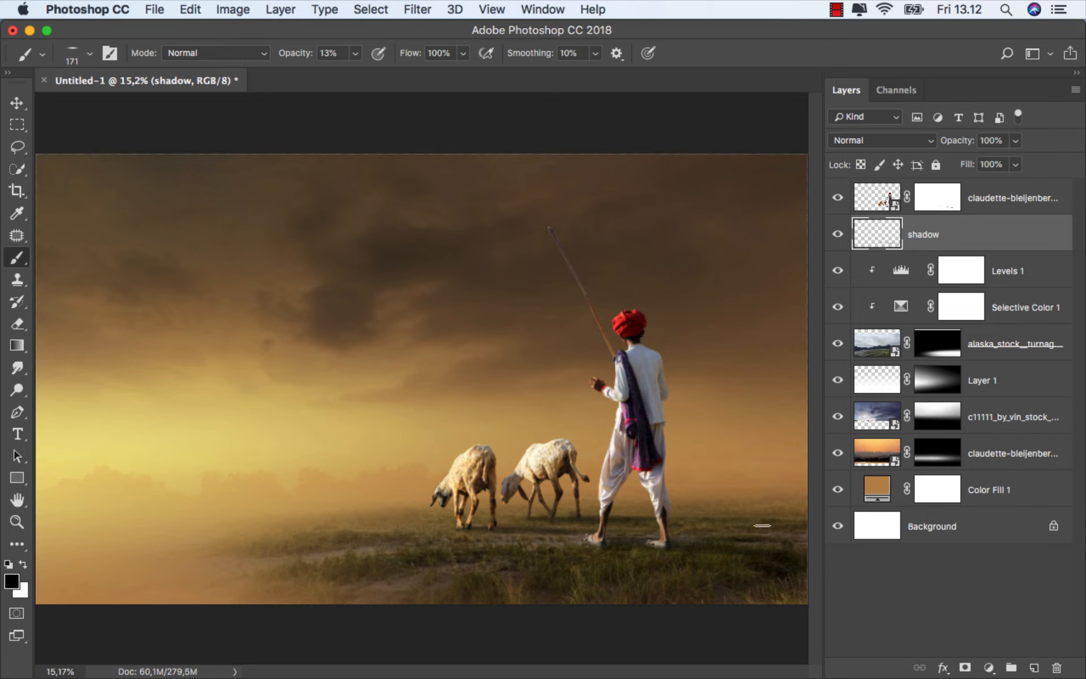
Undo the last brush stroke and lower the shadow layer's fill to 85%.
key("super+z")
left_click(1018, 165)
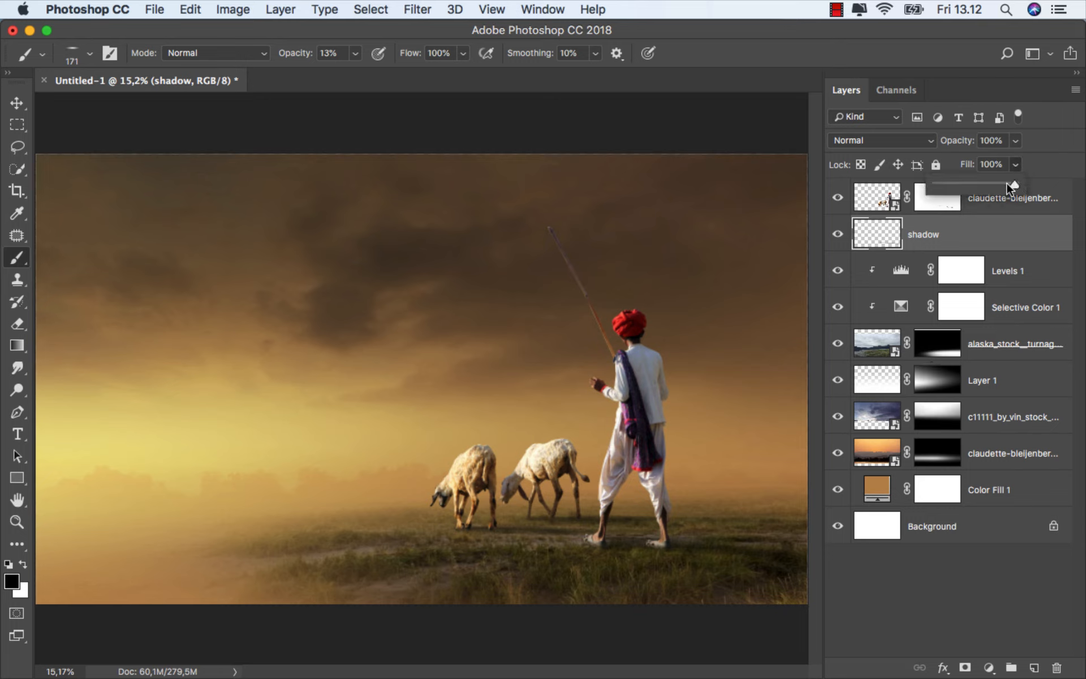
left_click_drag(1006, 184, 1002, 182)
left_click(971, 233)
key("v")
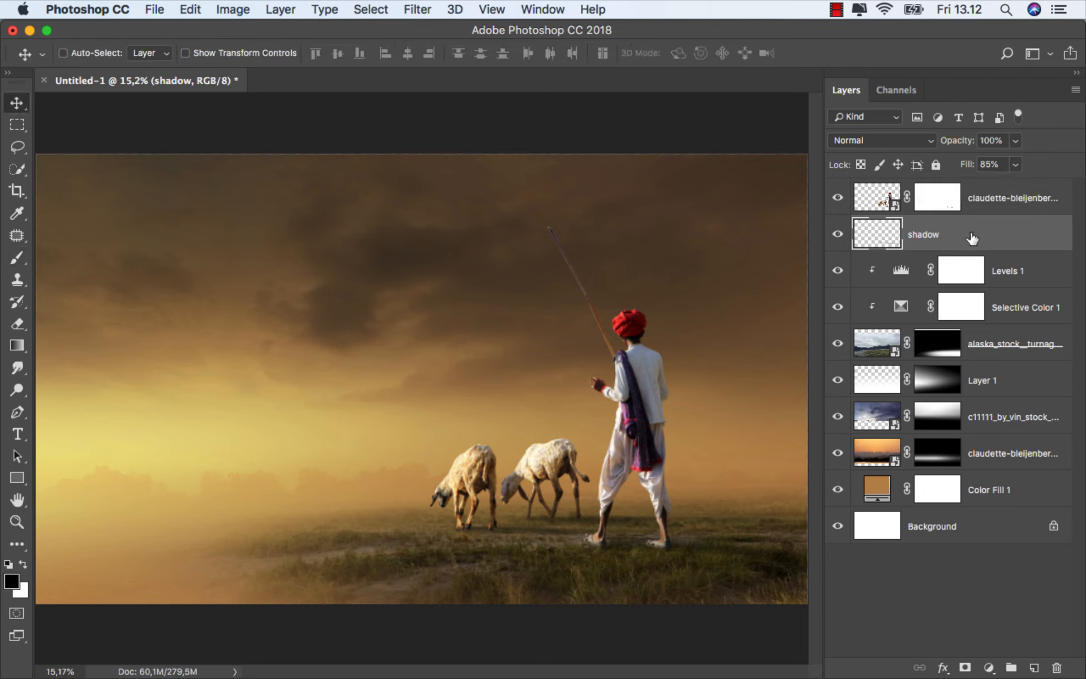
Add a Hue/Saturation adjustment clipped to the shepherd and sheep layer and set its saturation to -30.
left_click(978, 202)
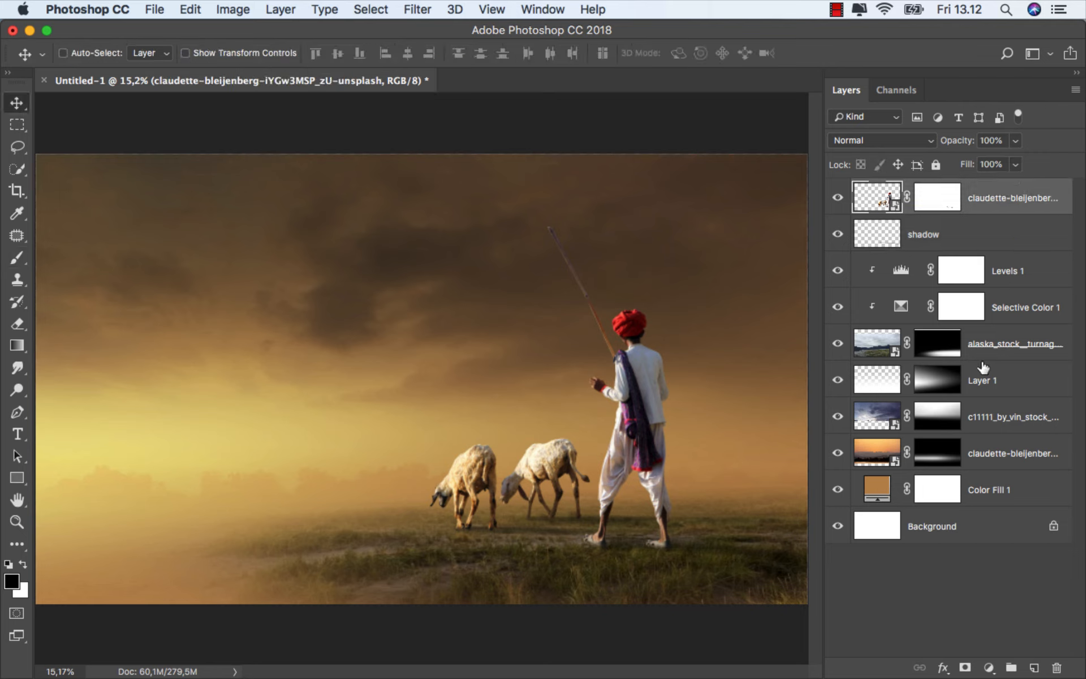
left_click(989, 663)
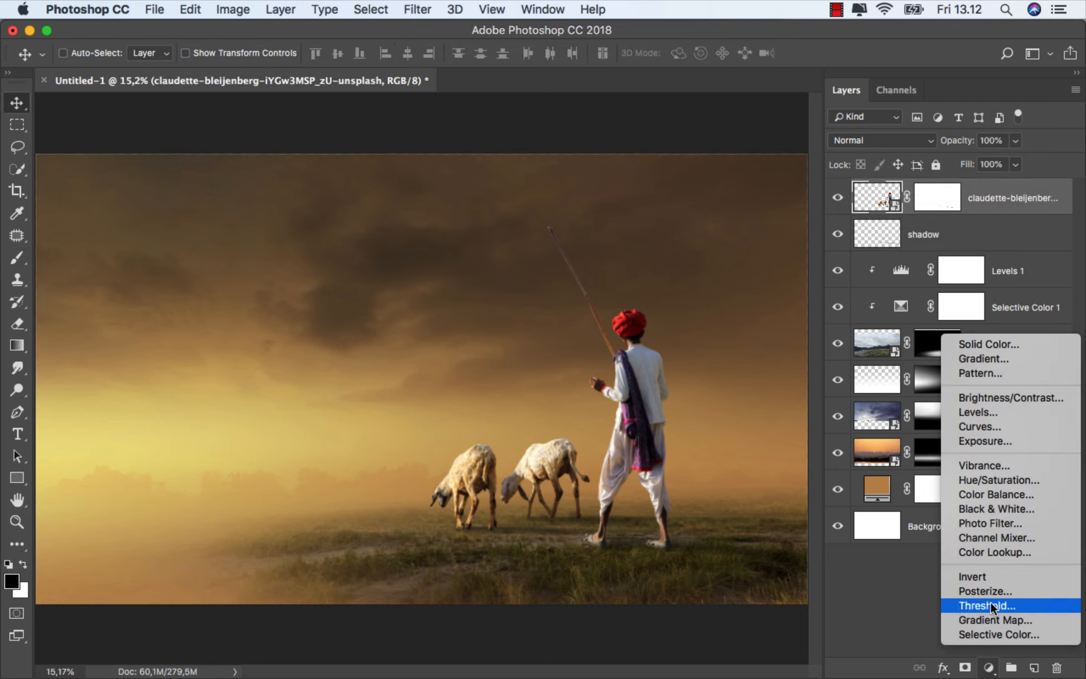
left_click(1007, 478)
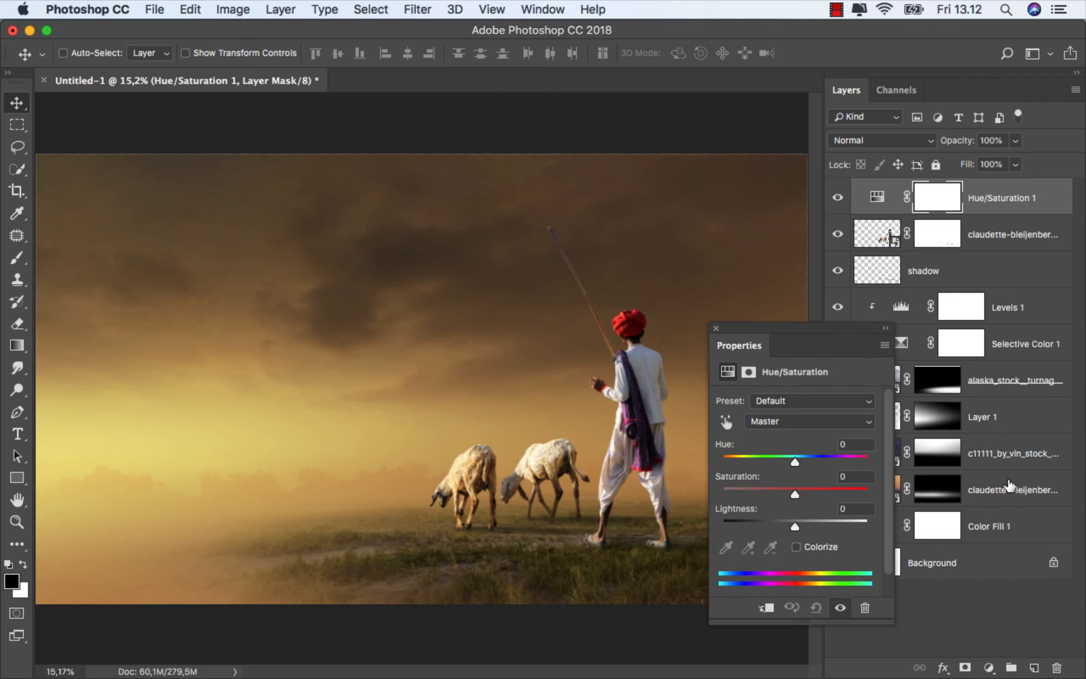
left_click(765, 602)
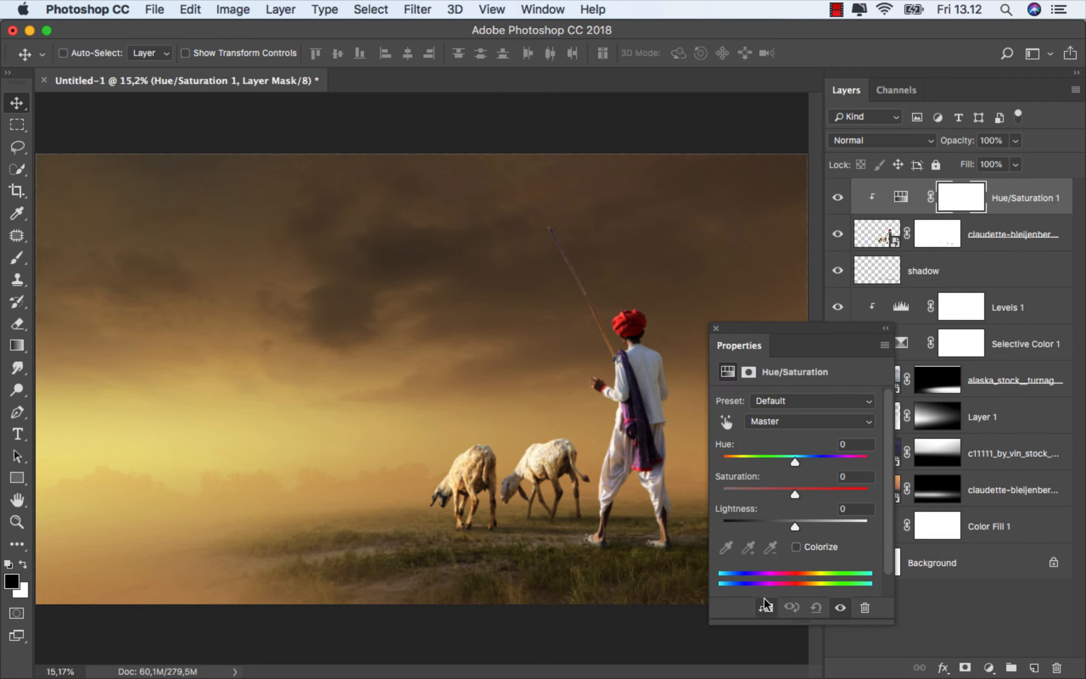
left_click_drag(795, 492, 779, 495)
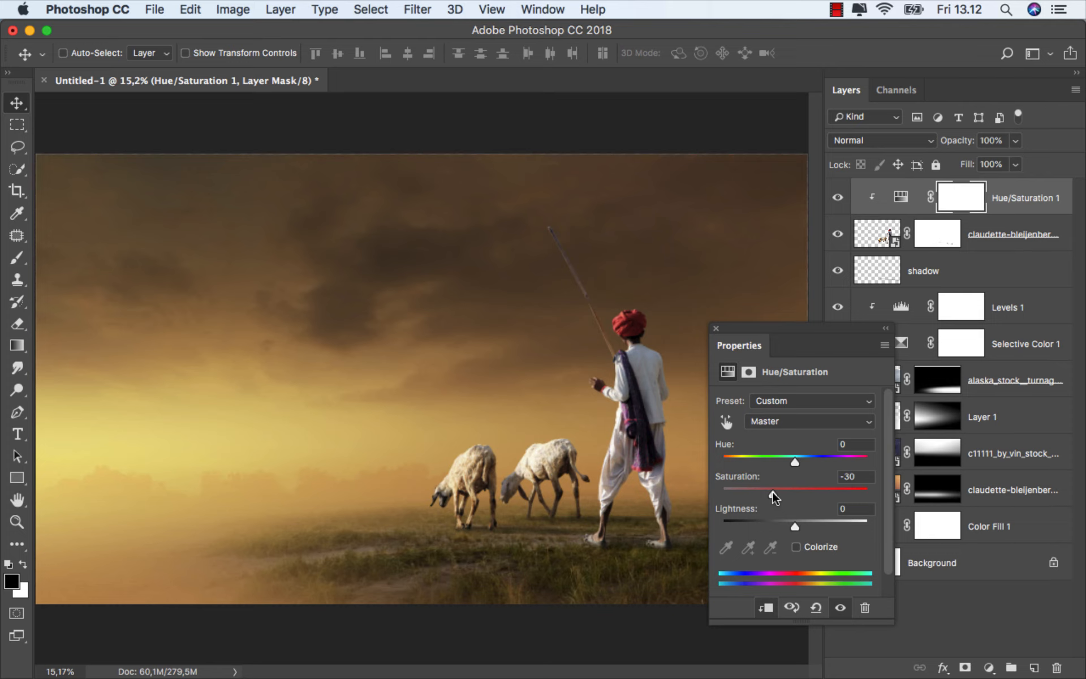
left_click(713, 328)
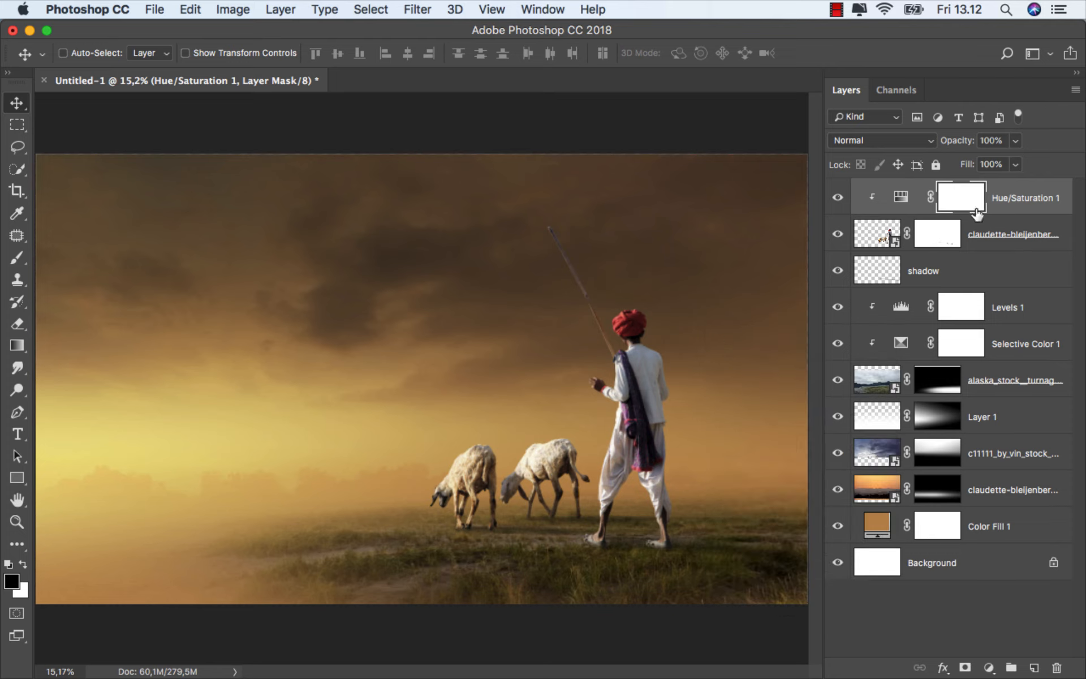
Enable an Inner Shadow layer style on the shepherd and sheep layer and show its settings.
left_click(1009, 197)
left_click(995, 229)
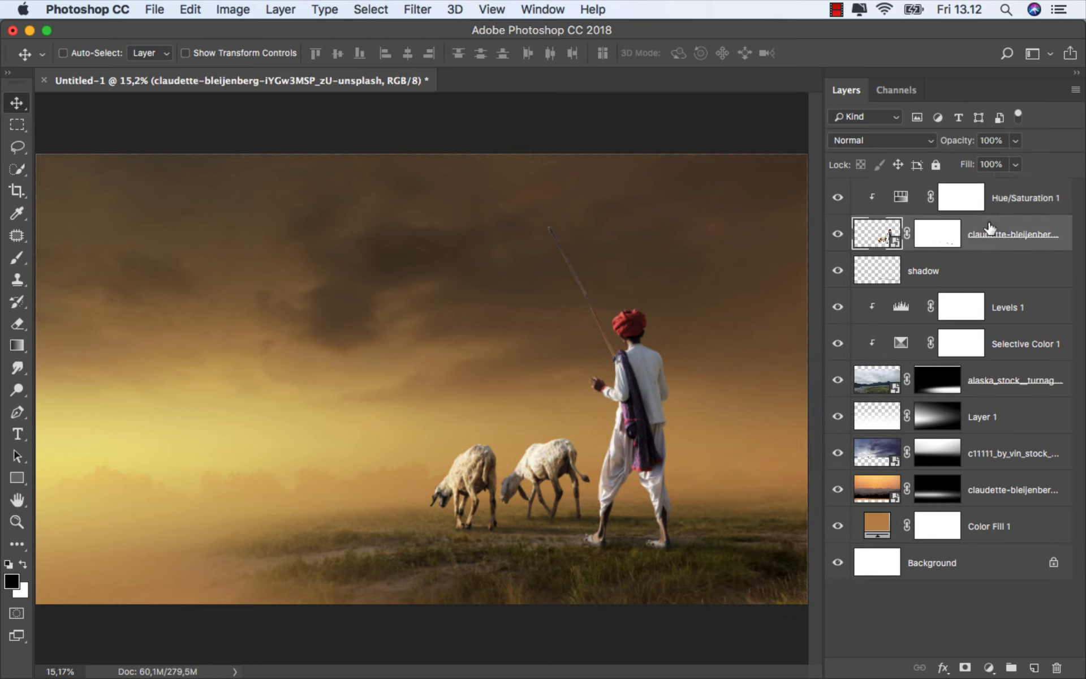
right_click(979, 227)
left_click(930, 229)
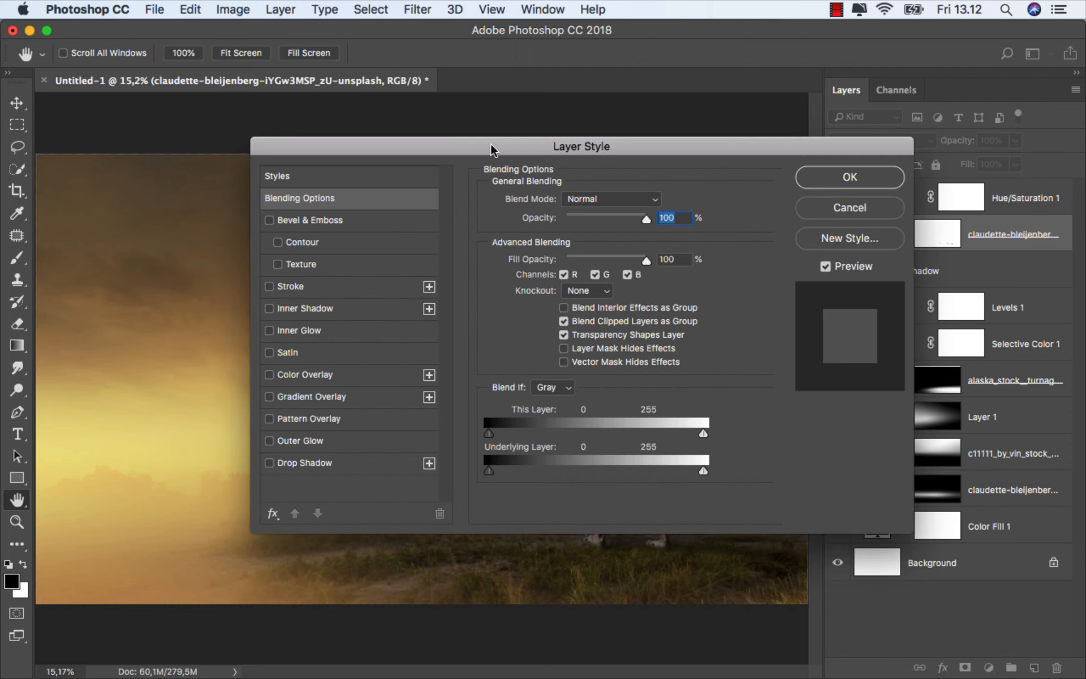
left_click_drag(424, 145, 846, 151)
left_click(696, 314)
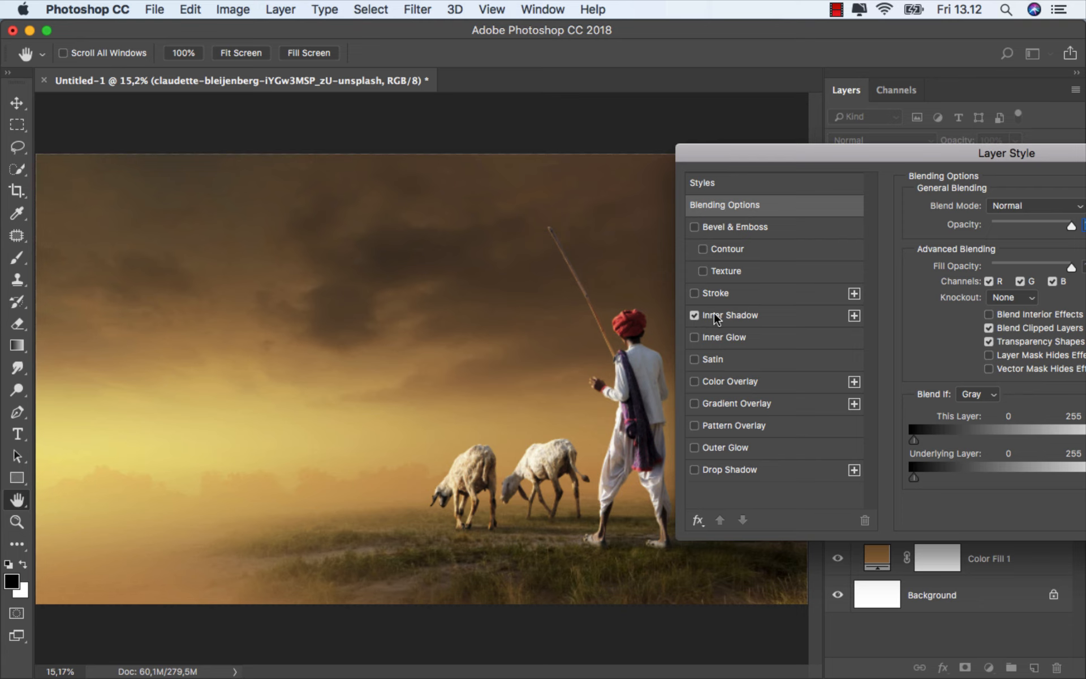
left_click(714, 312)
left_click_drag(987, 166, 940, 170)
Set the Inner Shadow colour to golden cfaf66 by sampling the glowing sky beside the sheep.
left_click(1036, 218)
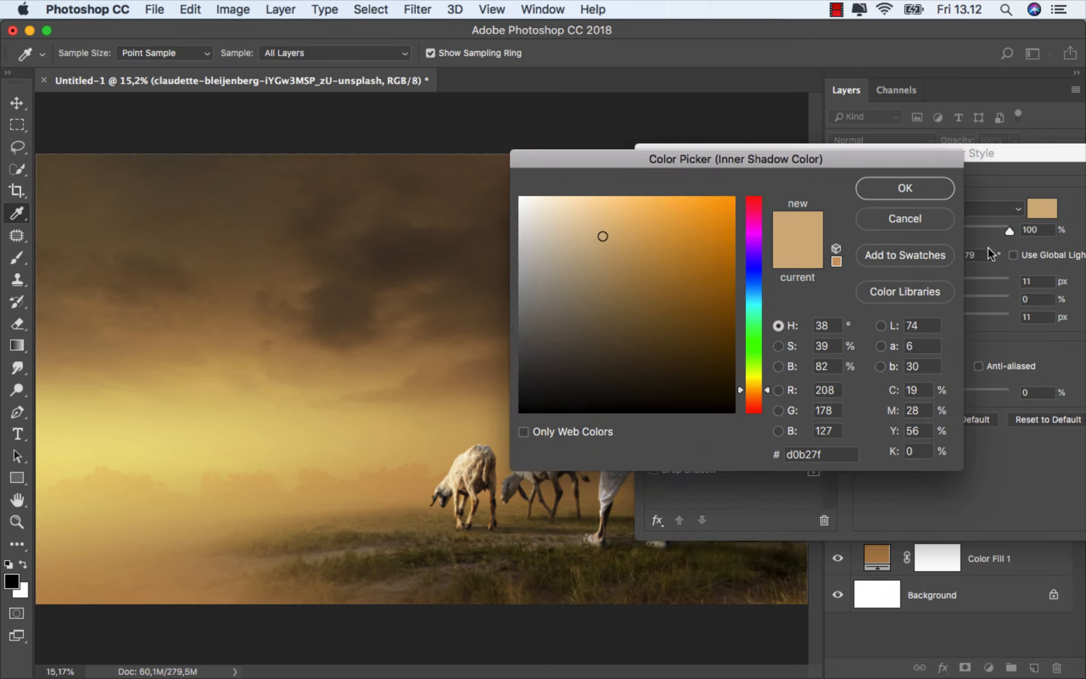
scroll(487, 446, "up", 2)
left_click_drag(487, 446, 295, 426)
left_click(217, 405)
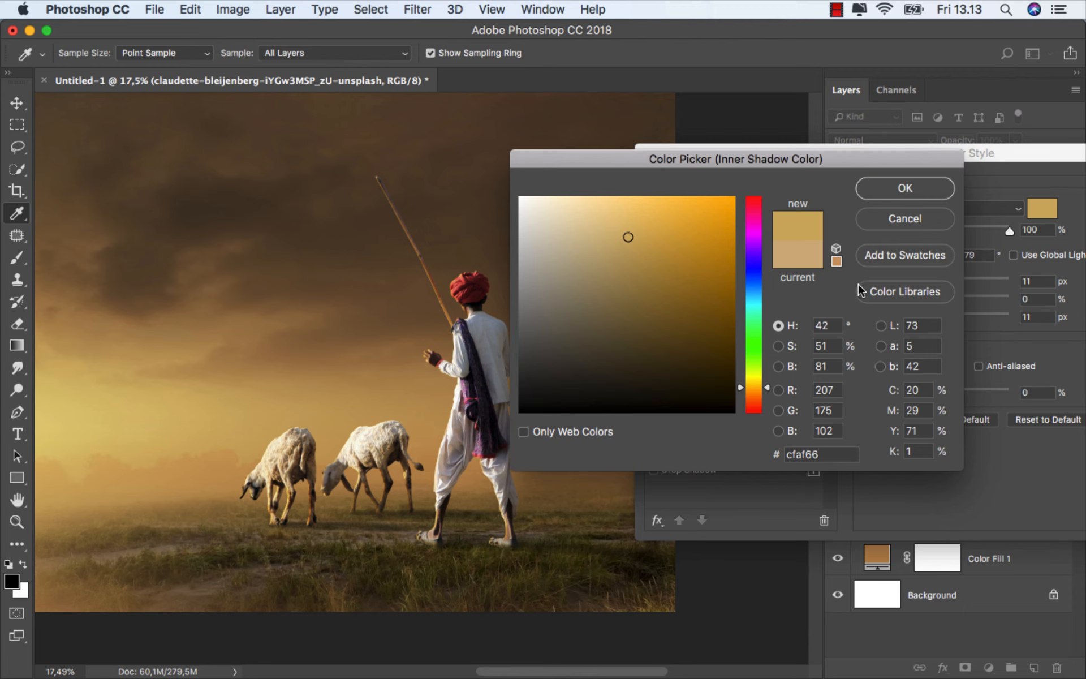
left_click(906, 190)
scroll(545, 372, "up", 2)
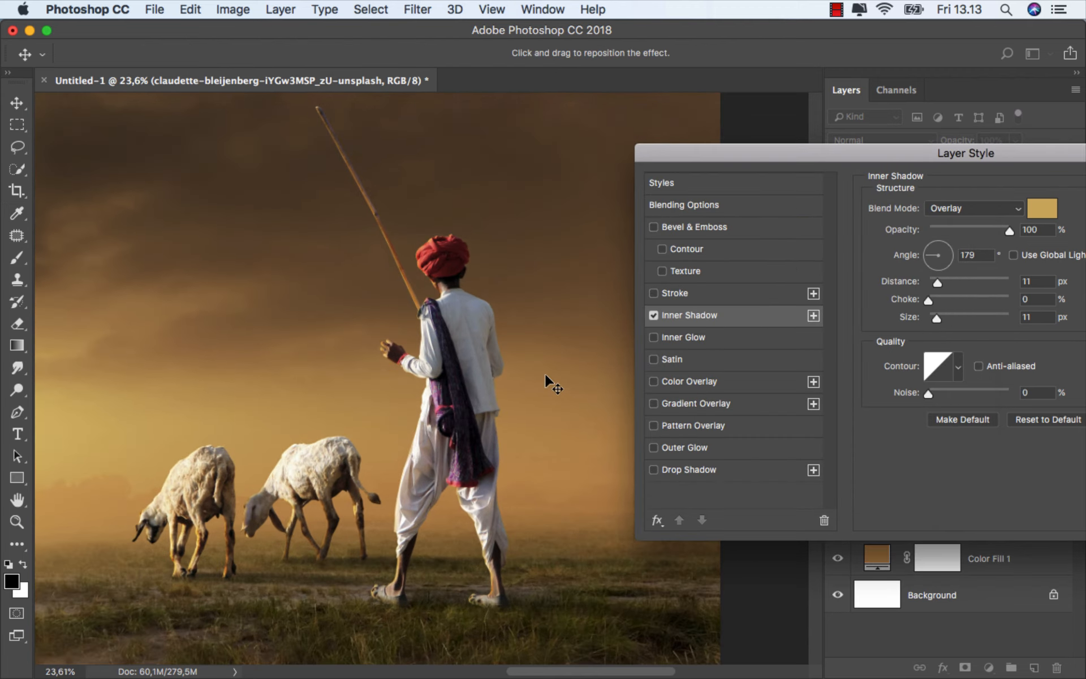
left_click_drag(870, 157, 745, 162)
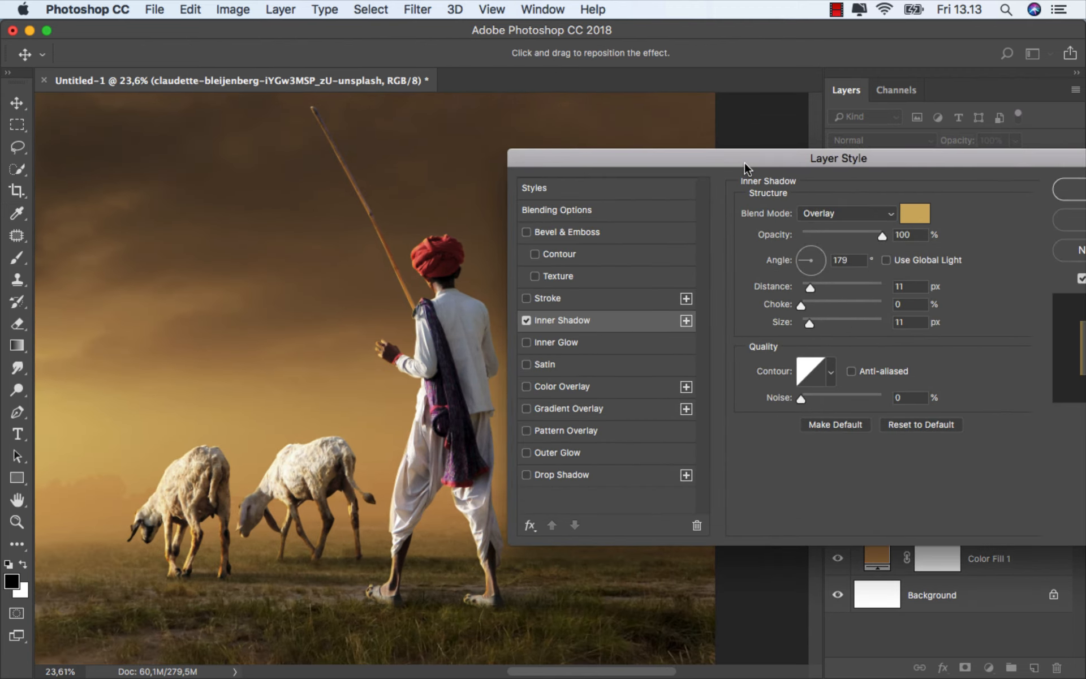
Set the Inner Shadow colour to cdb681 and its angle to 172°, and apply the layer style.
left_click(526, 321)
left_click(909, 213)
left_click_drag(601, 249, 500, 236)
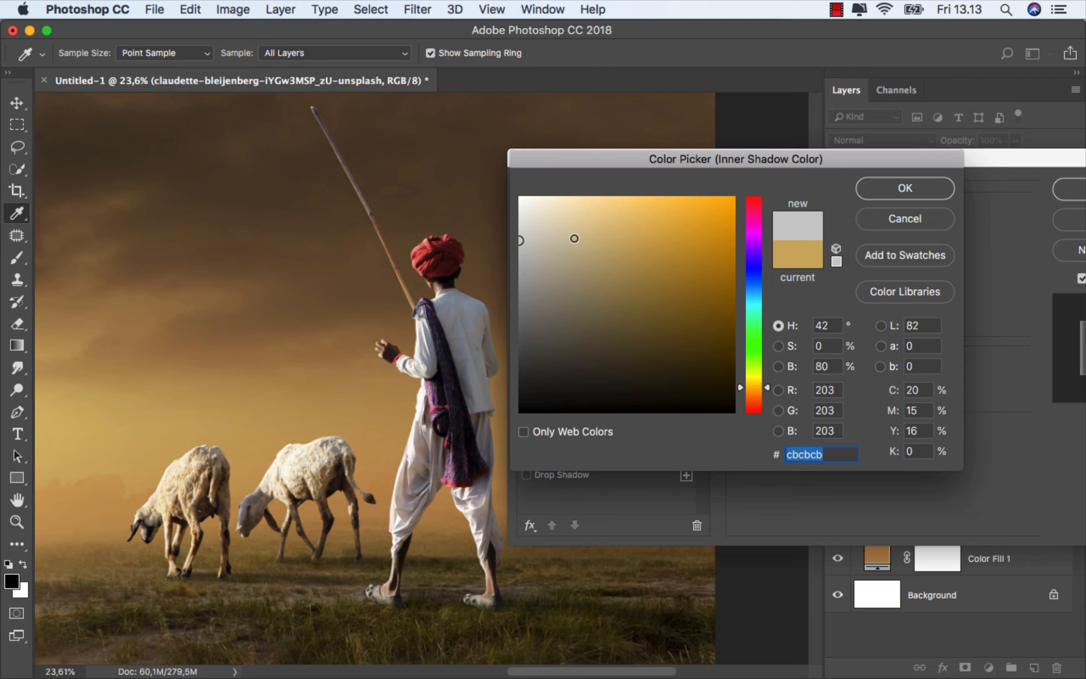
left_click(574, 239)
left_click(598, 238)
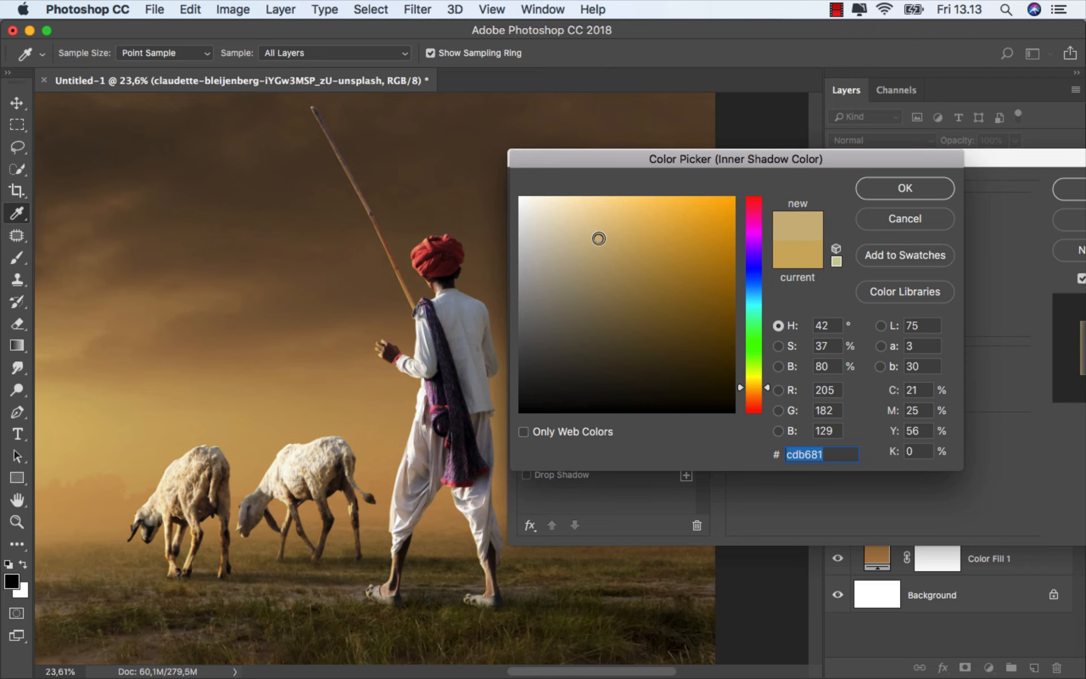
left_click(917, 188)
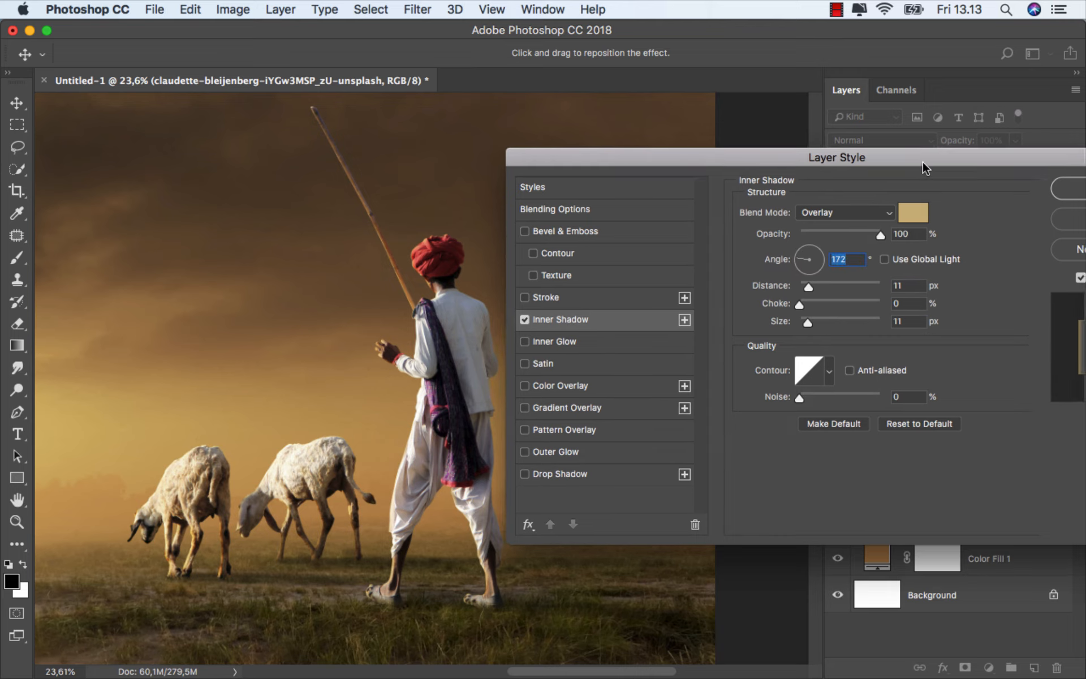
left_click_drag(922, 162, 724, 158)
left_click(876, 184)
Split the Inner Shadow effect into its own layer and move it above the Hue/Saturation adjustment.
scroll(714, 363, "down", 4)
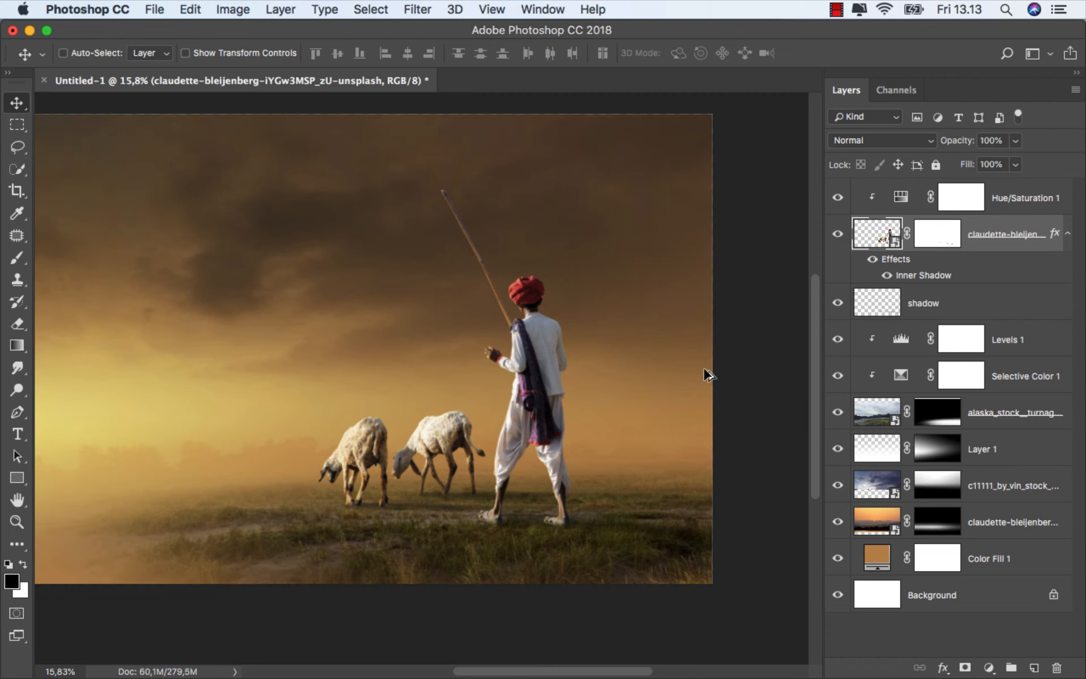
scroll(410, 494, "up", 5)
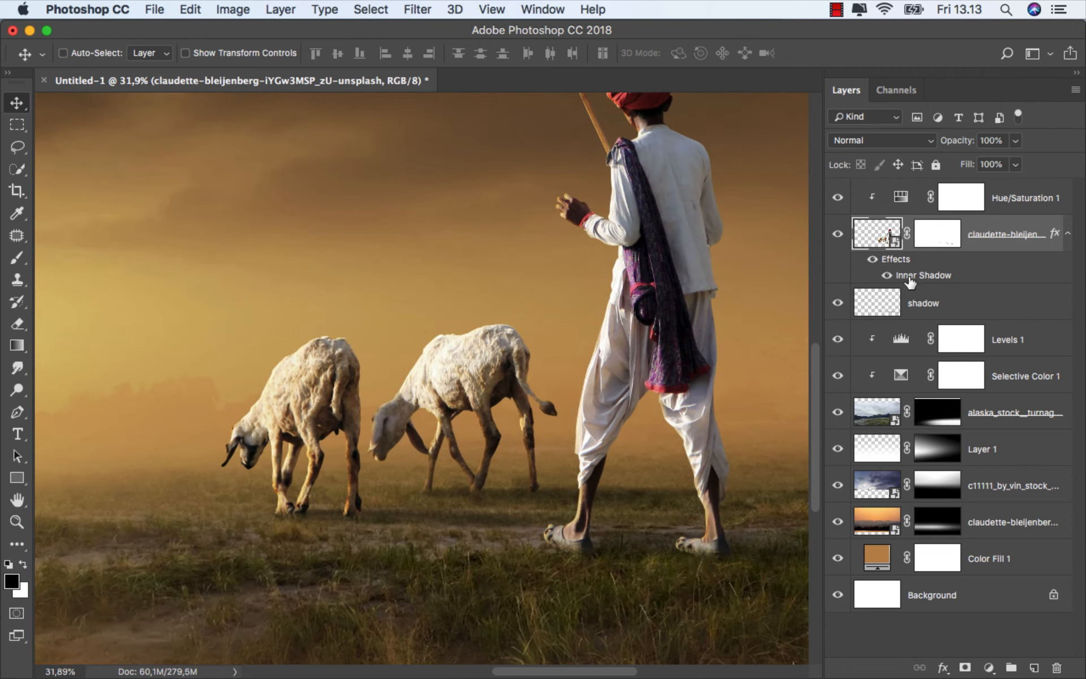
right_click(910, 281)
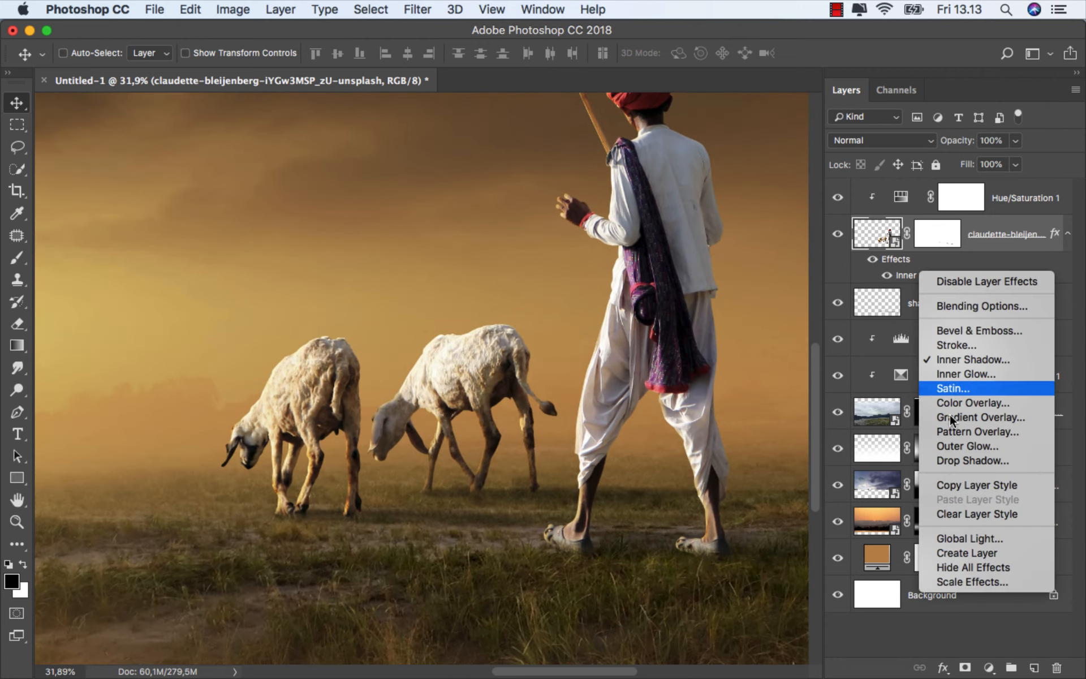
left_click(964, 552)
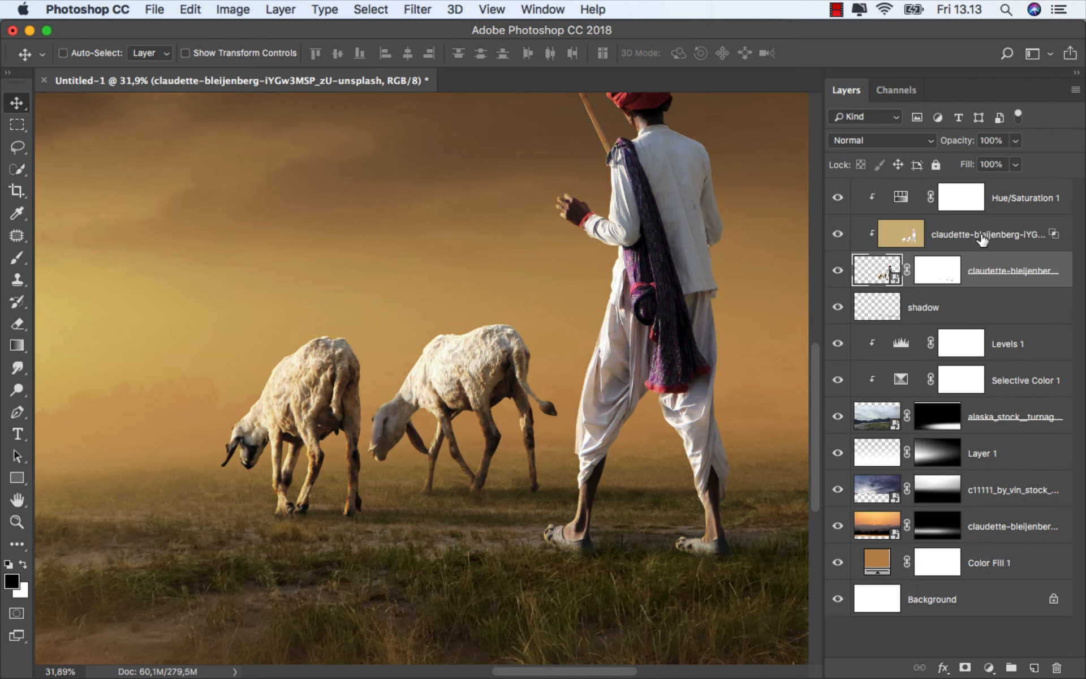
left_click_drag(982, 235, 874, 198)
left_click(837, 198)
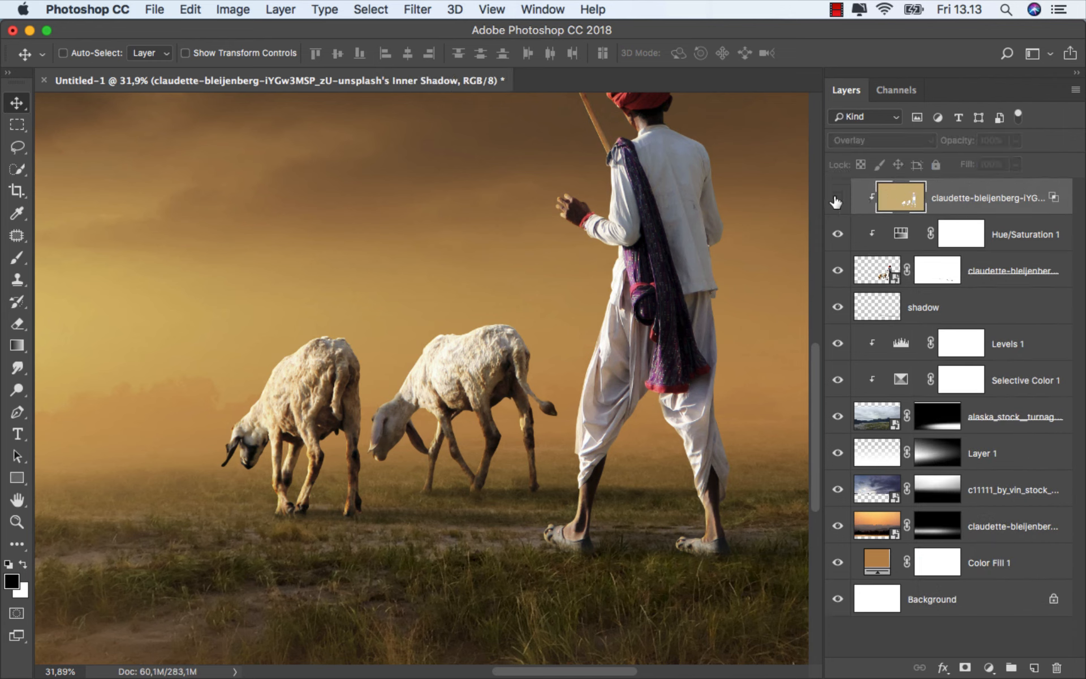
left_click(837, 199)
Add a layer mask to the Inner Shadow layer and set up a soft round 98 px brush at 100% opacity.
left_click(970, 667)
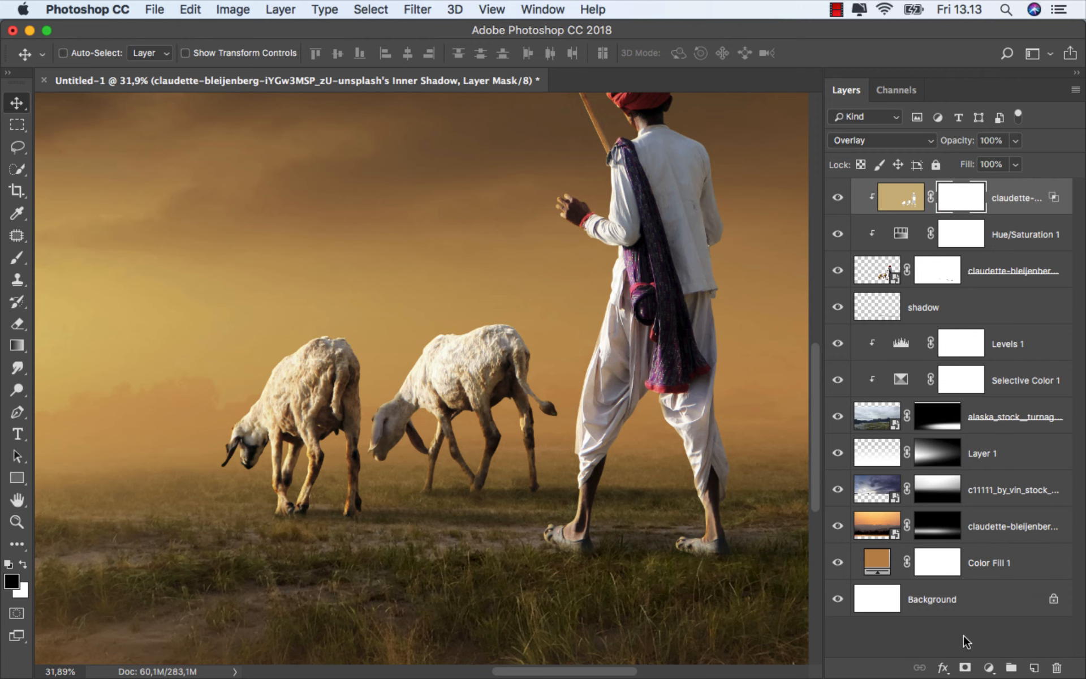
left_click_drag(17, 257, 76, 268)
scroll(550, 535, "up", 3)
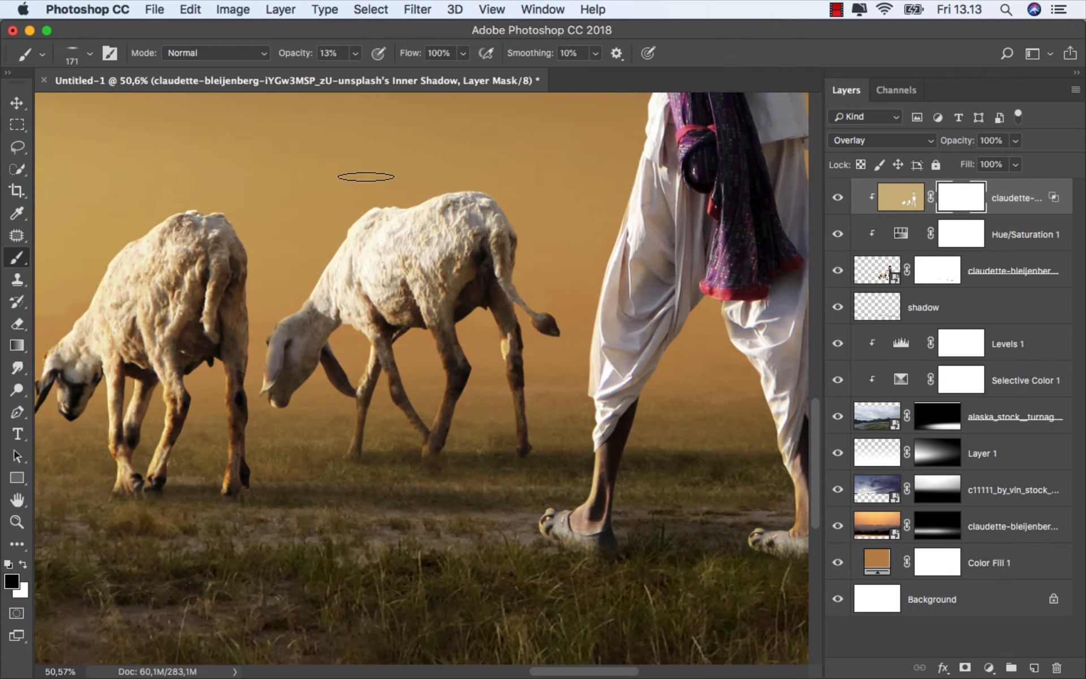
left_click_drag(351, 56, 365, 72)
right_click(500, 222)
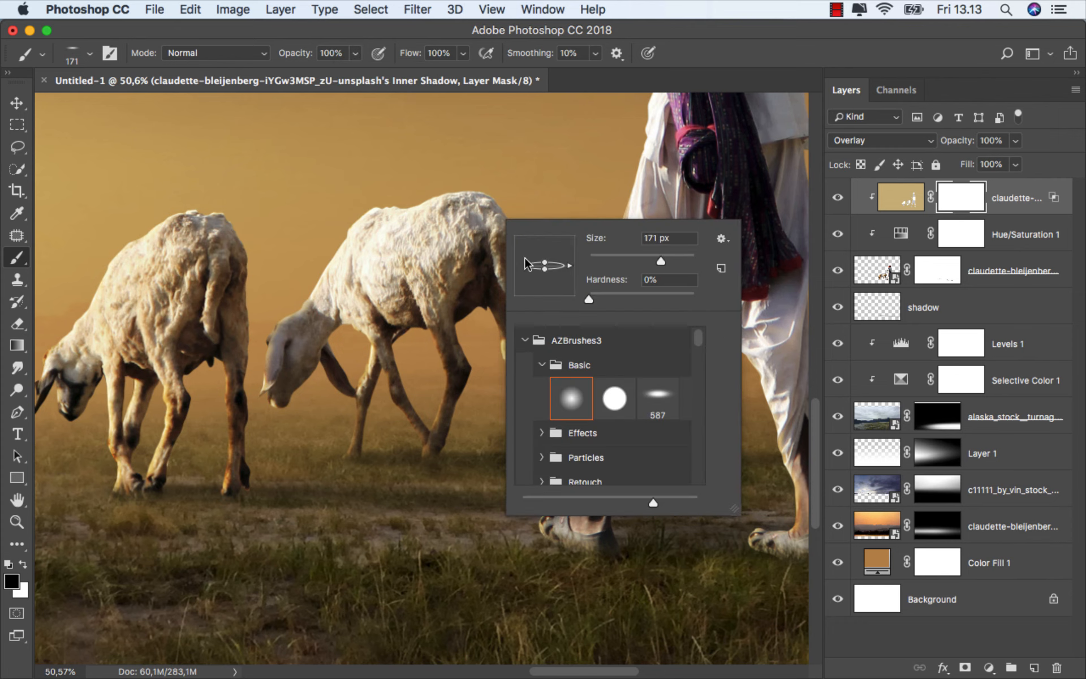
left_click(569, 399)
left_click_drag(283, 467, 254, 471)
Paint black on the Inner Shadow layer's mask around both sheep's hooves to hide the rim light there.
scroll(163, 518, "up", 3)
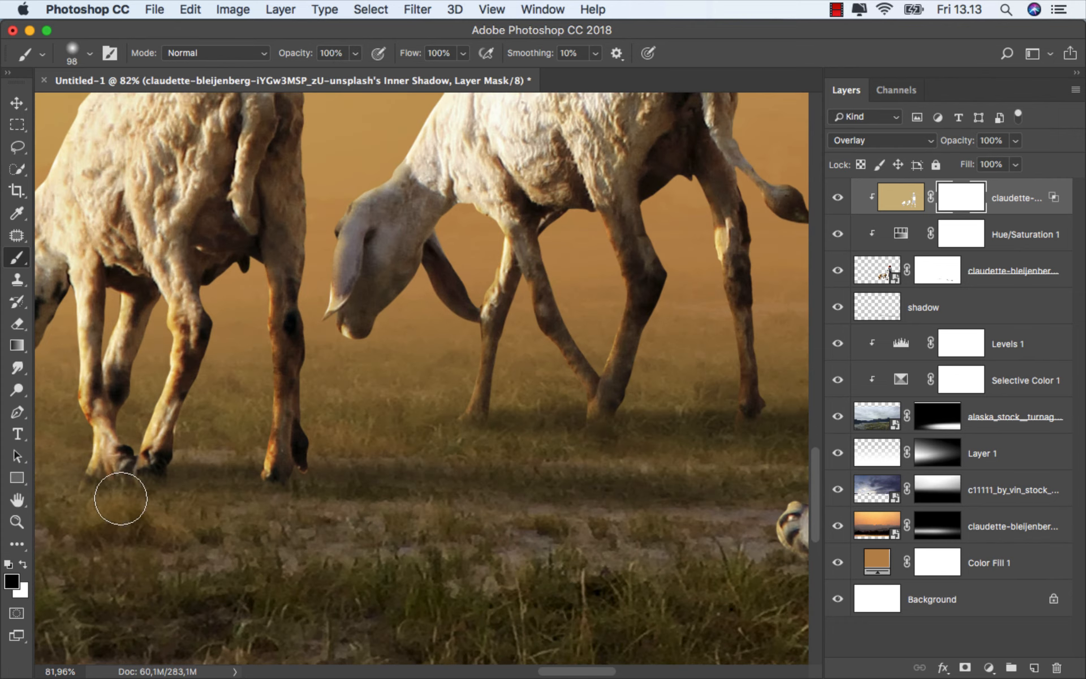
mouse_move(106, 487)
left_mouse_down()
mouse_move(146, 473)
mouse_move(234, 486)
mouse_move(303, 470)
mouse_move(389, 480)
left_mouse_up()
scroll(417, 478, "right", 3)
scroll(417, 477, "up", 1)
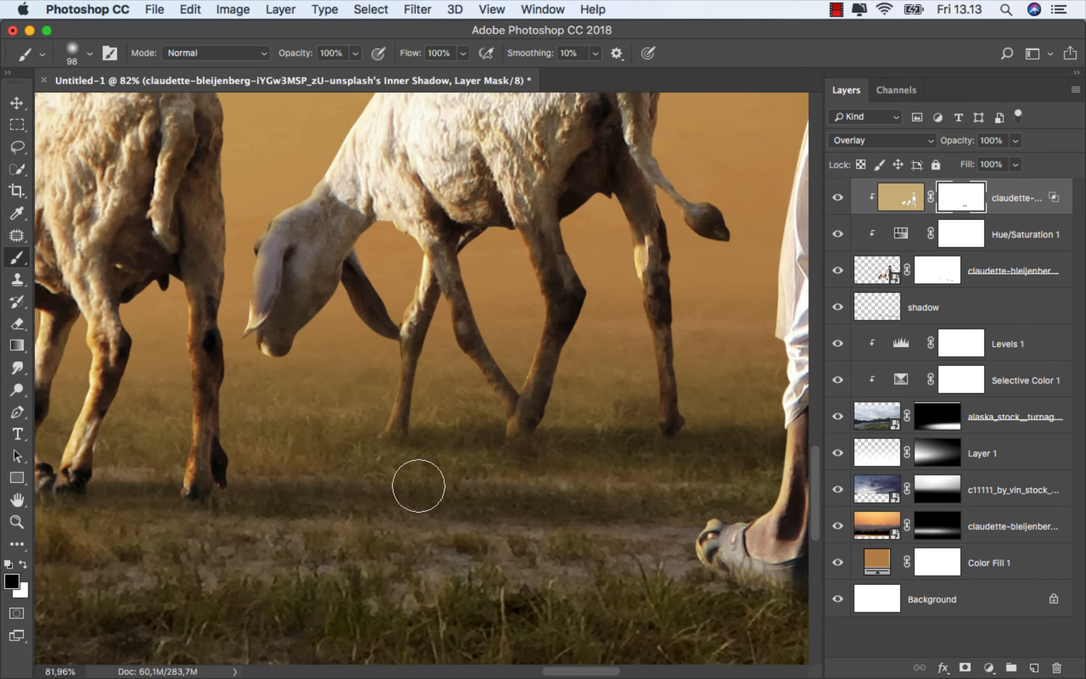
mouse_move(515, 445)
left_mouse_down()
mouse_move(617, 448)
mouse_move(643, 430)
left_mouse_up()
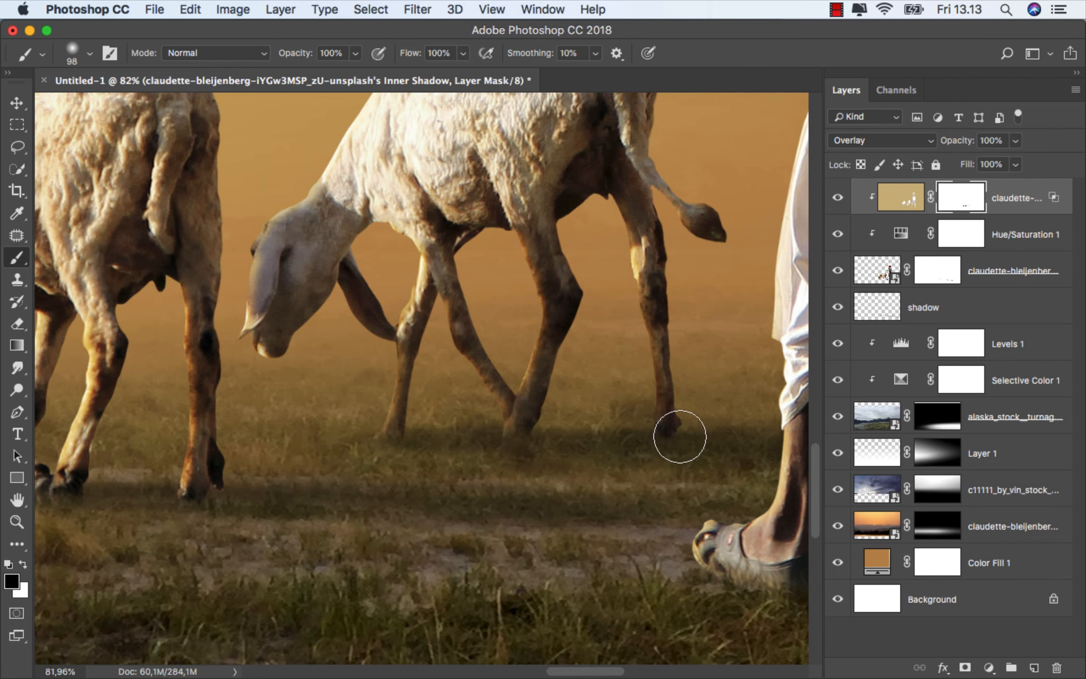
Mask out the rim light around the shepherd's feet with black on the Inner Shadow layer's mask.
scroll(611, 494, "right", 12)
scroll(611, 494, "down", 4)
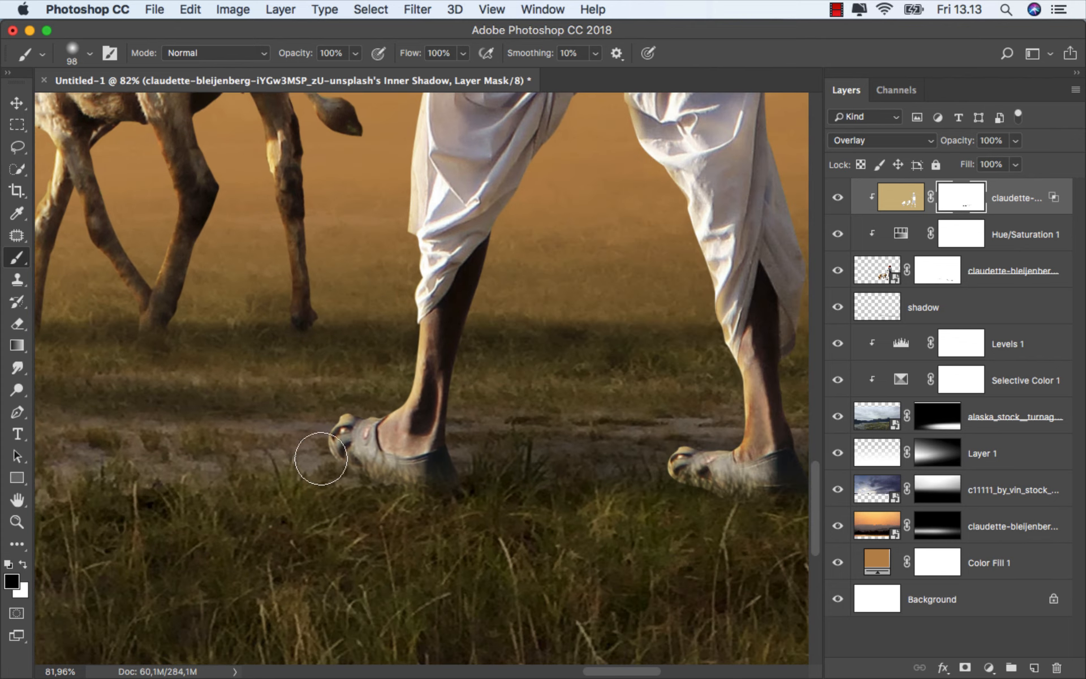
left_click_drag(396, 486, 383, 488)
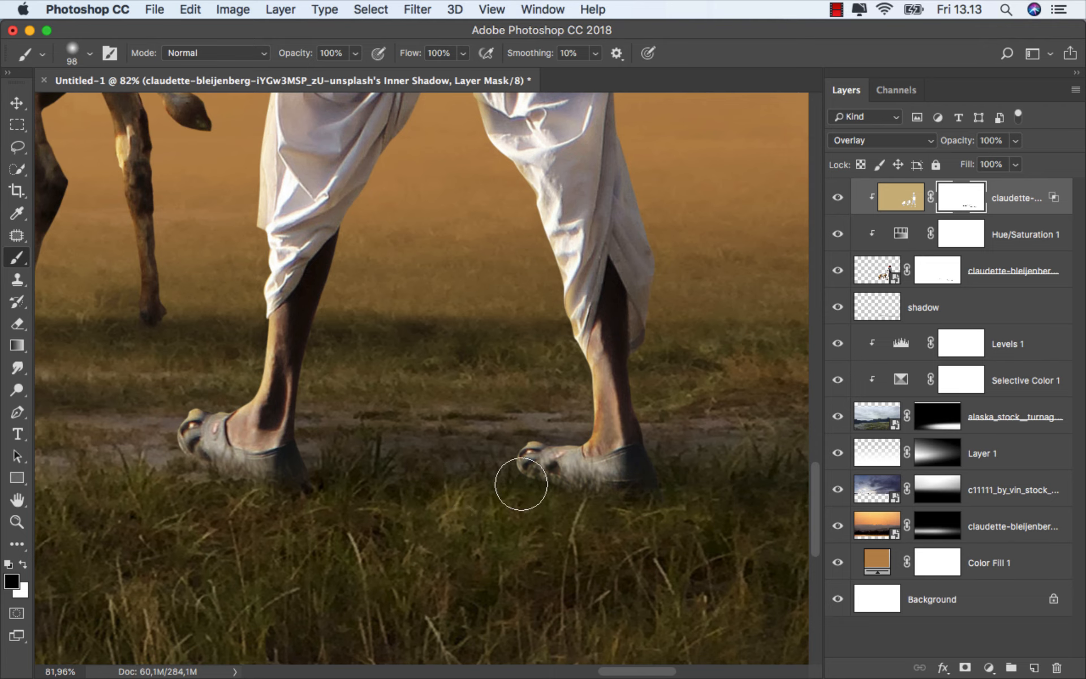
scroll(517, 478, "down", 2)
key("super+0")
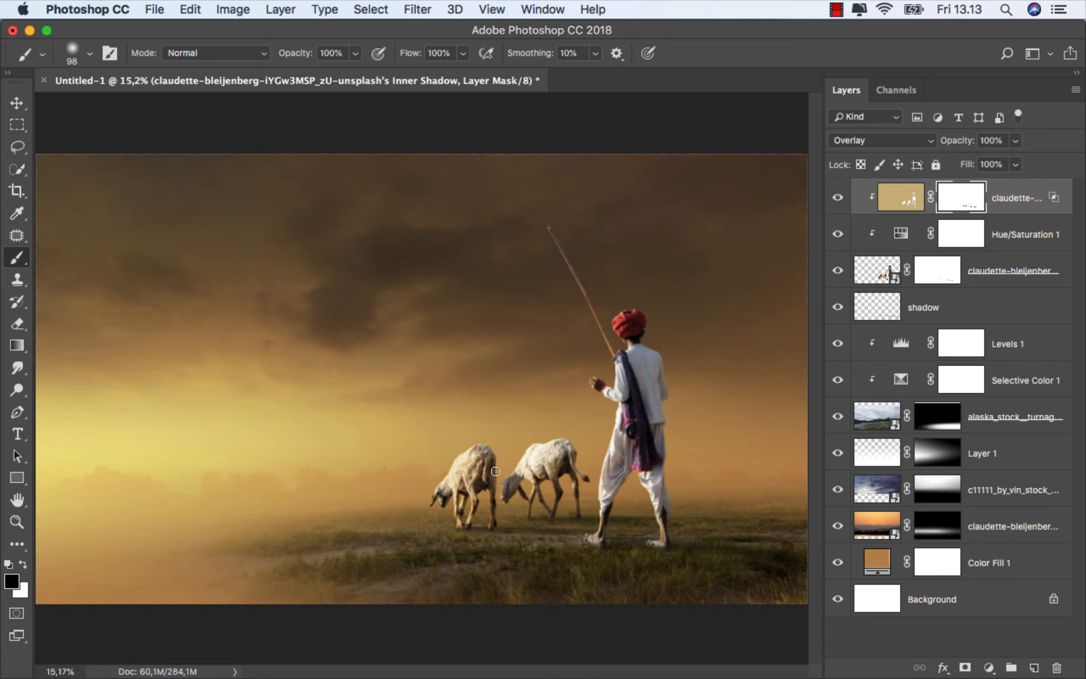
Add a black Solid Color fill layer above the Inner Shadow layer and clip it to the shepherd and sheep.
left_click(1010, 203)
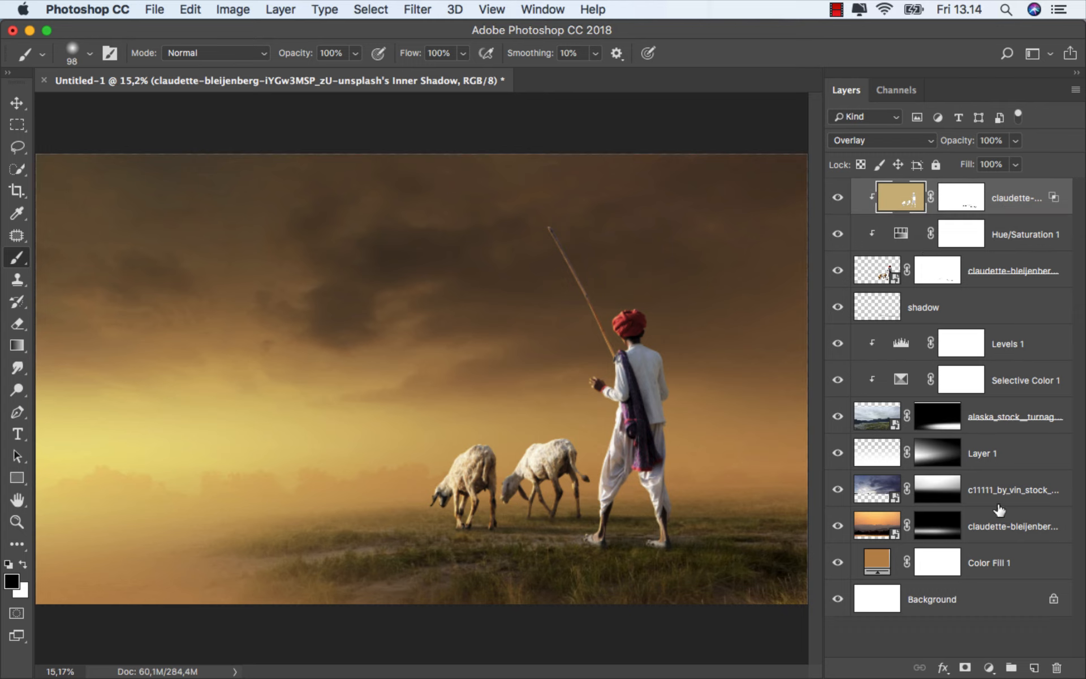
left_click(989, 668)
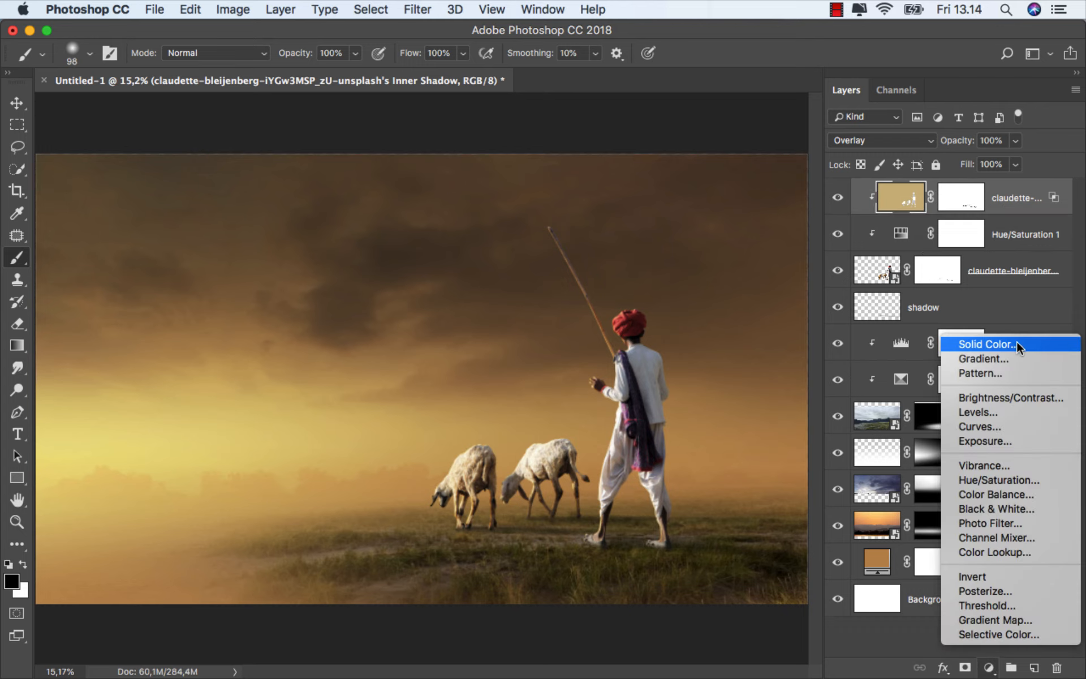
left_click(1017, 343)
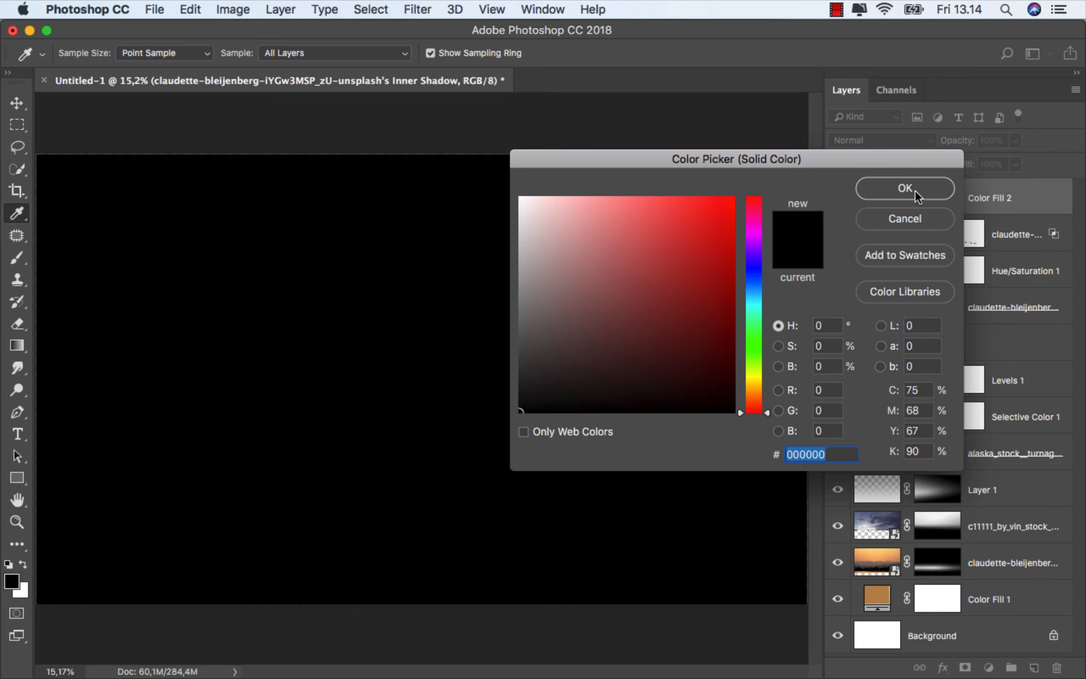
left_click(915, 190)
right_click(1024, 198)
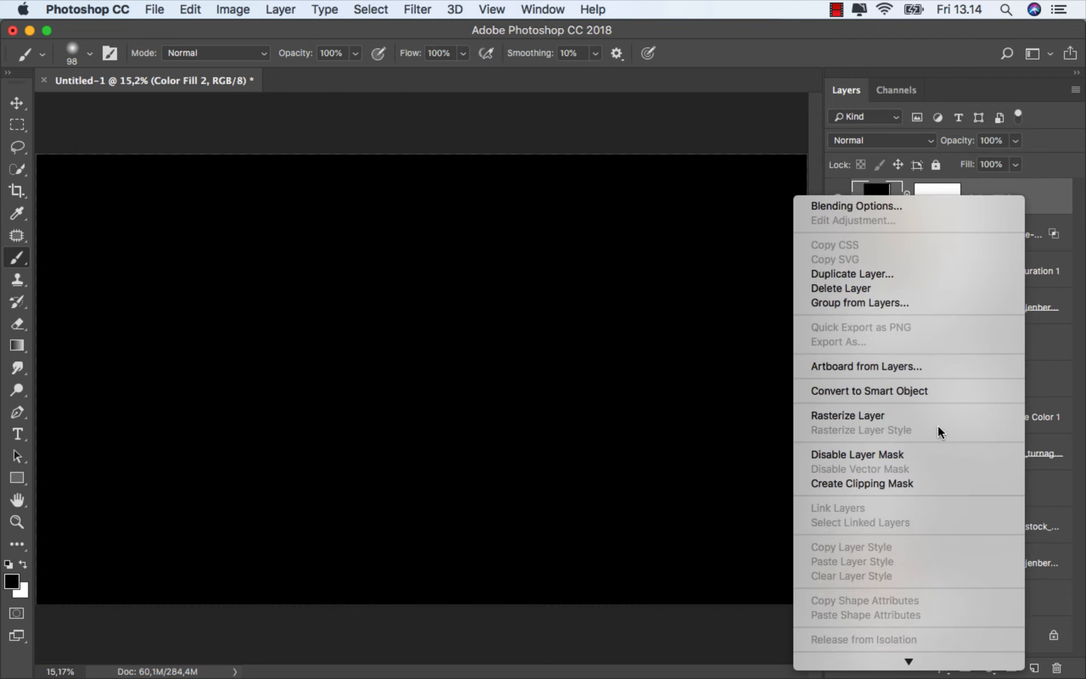
left_click(920, 484)
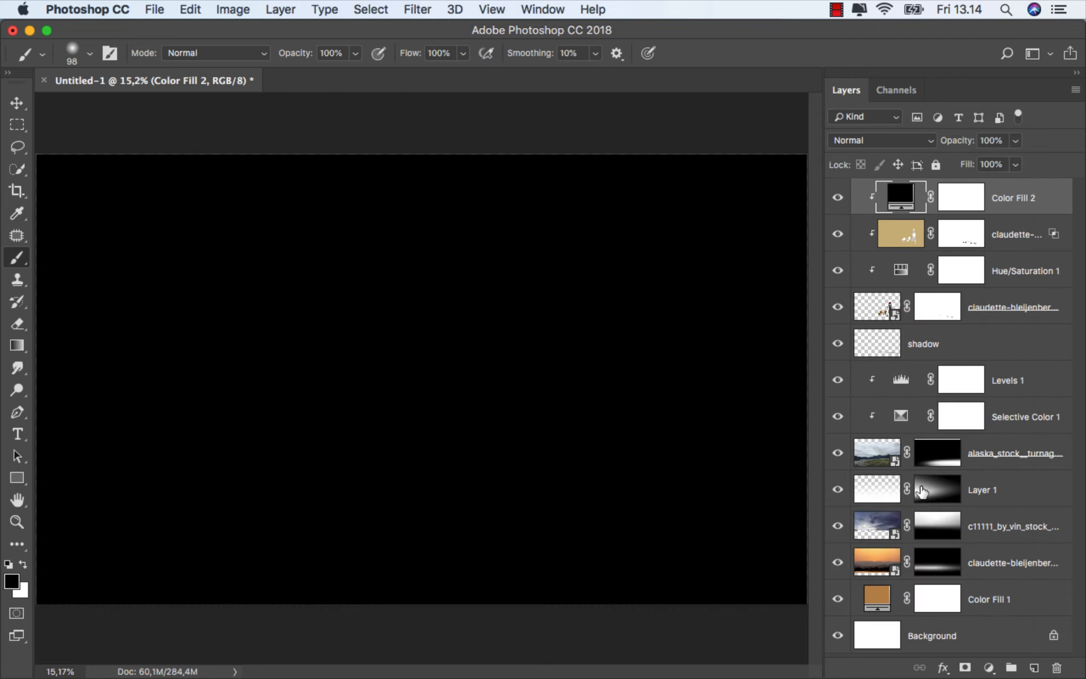
Set the clipped fill layer's colour to golden brown b69156 by sampling the sky above the sheep.
double_click(901, 201)
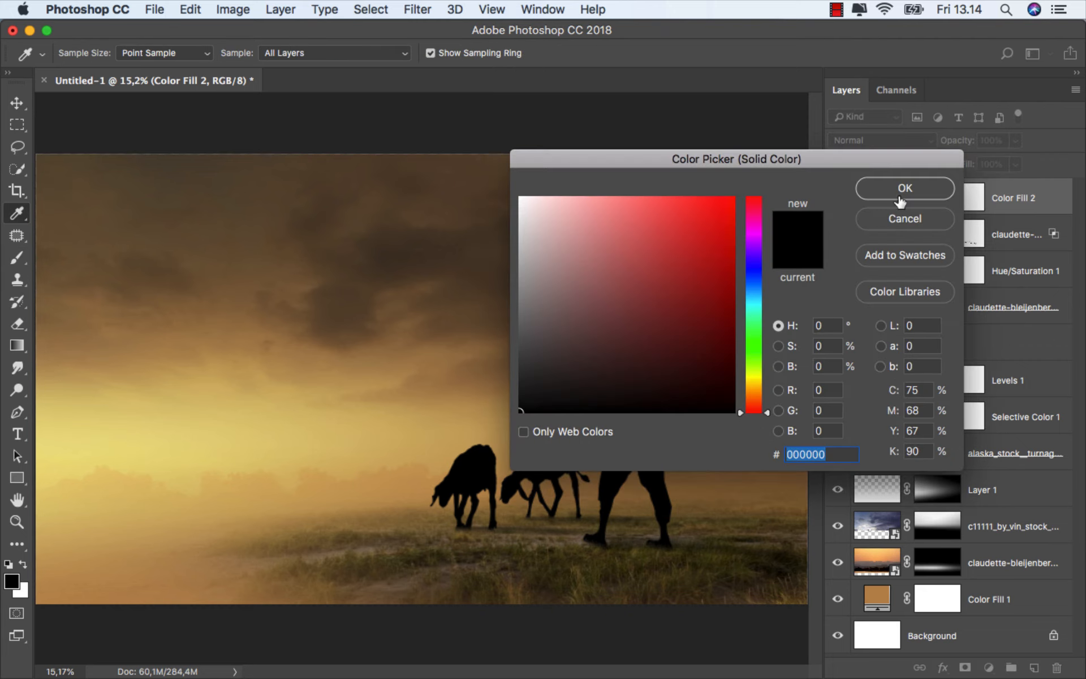
left_click(402, 399)
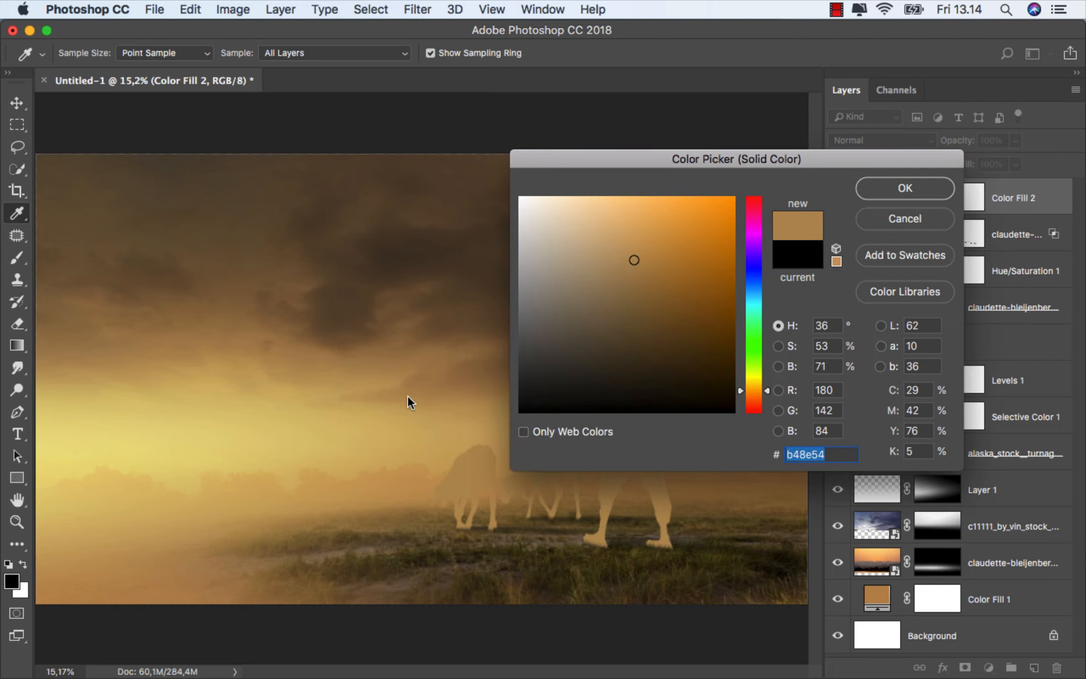
left_click_drag(577, 174, 802, 188)
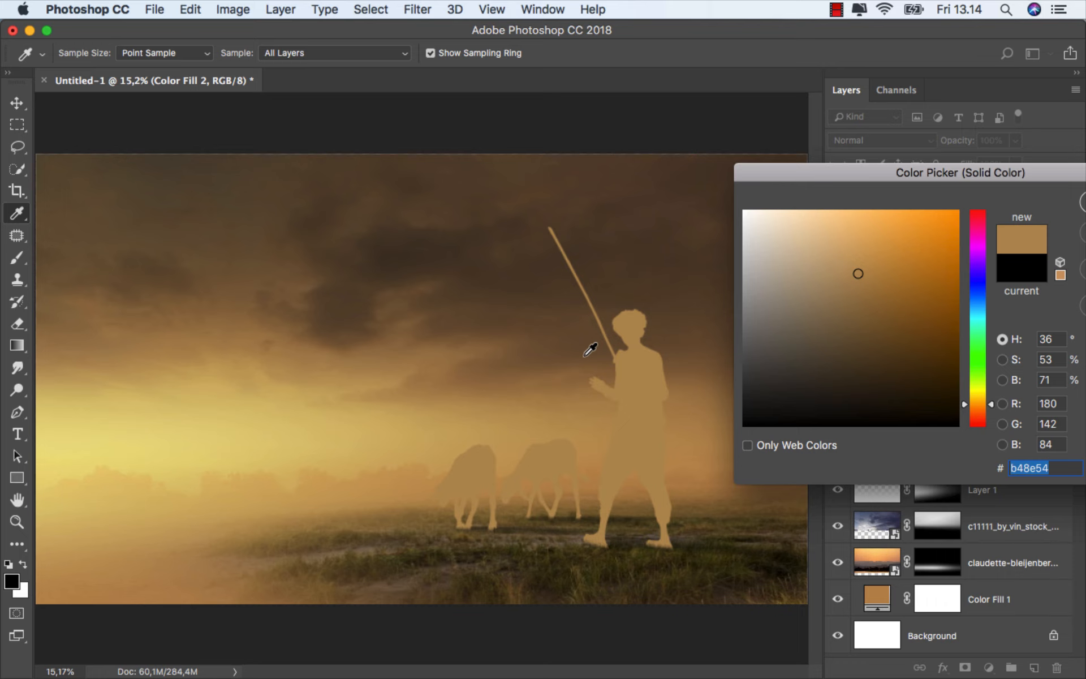
left_click(413, 401)
left_click_drag(411, 402, 419, 398)
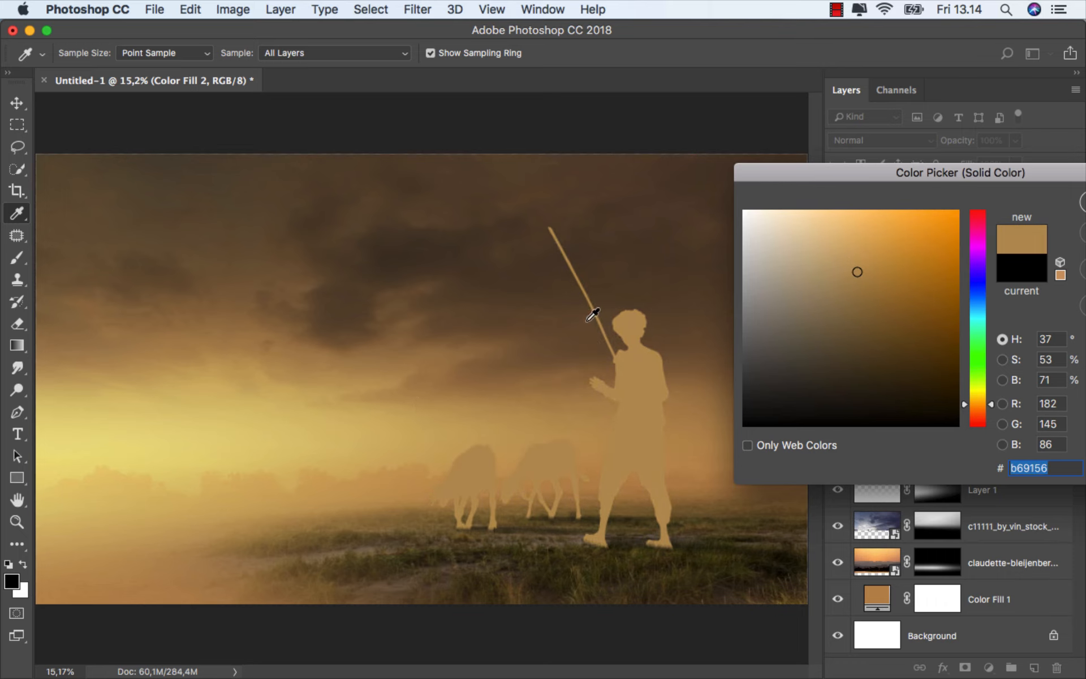
left_click_drag(862, 173, 666, 174)
left_click(917, 206)
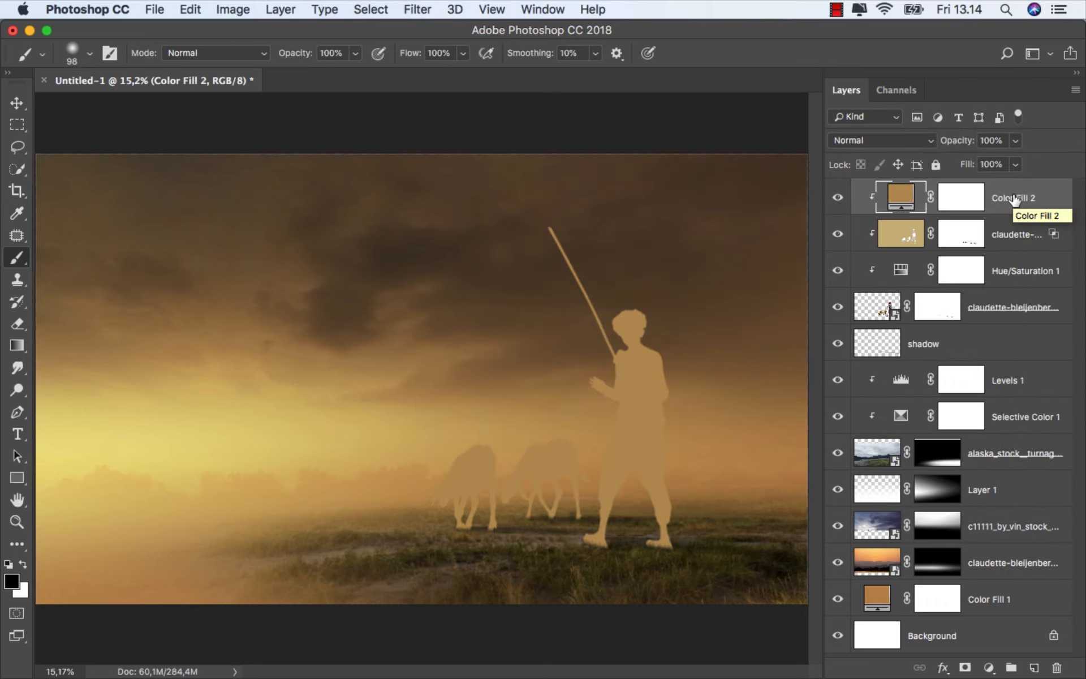
Set the clipped colour fill's blend mode to Soft Light and compare the image with and without it.
left_click(866, 139)
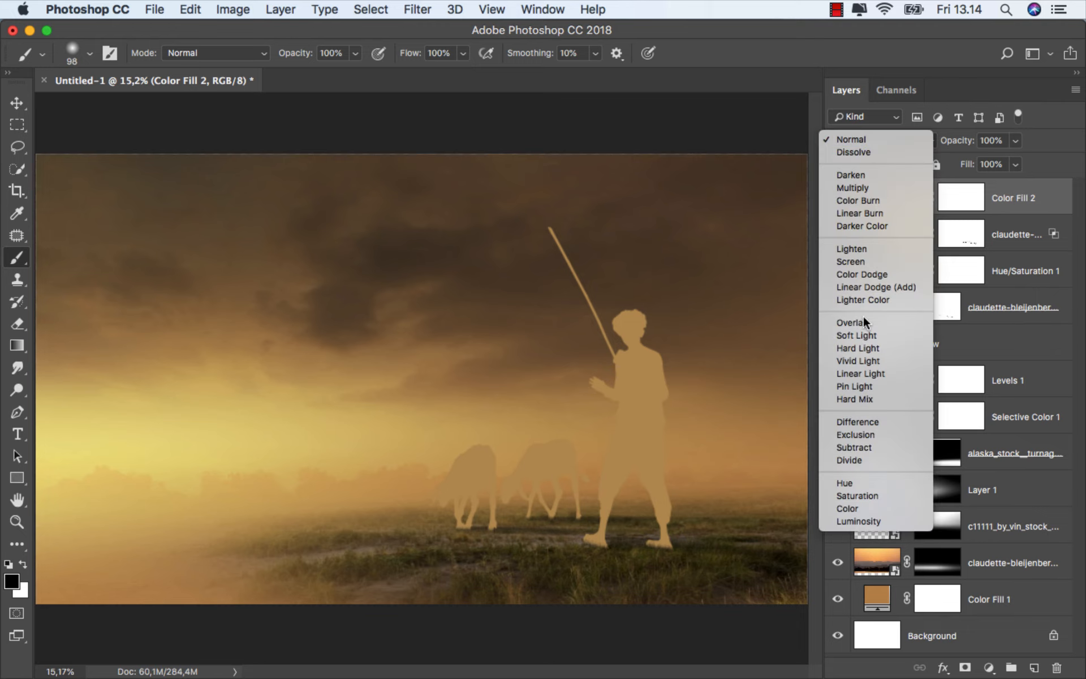
left_click(857, 335)
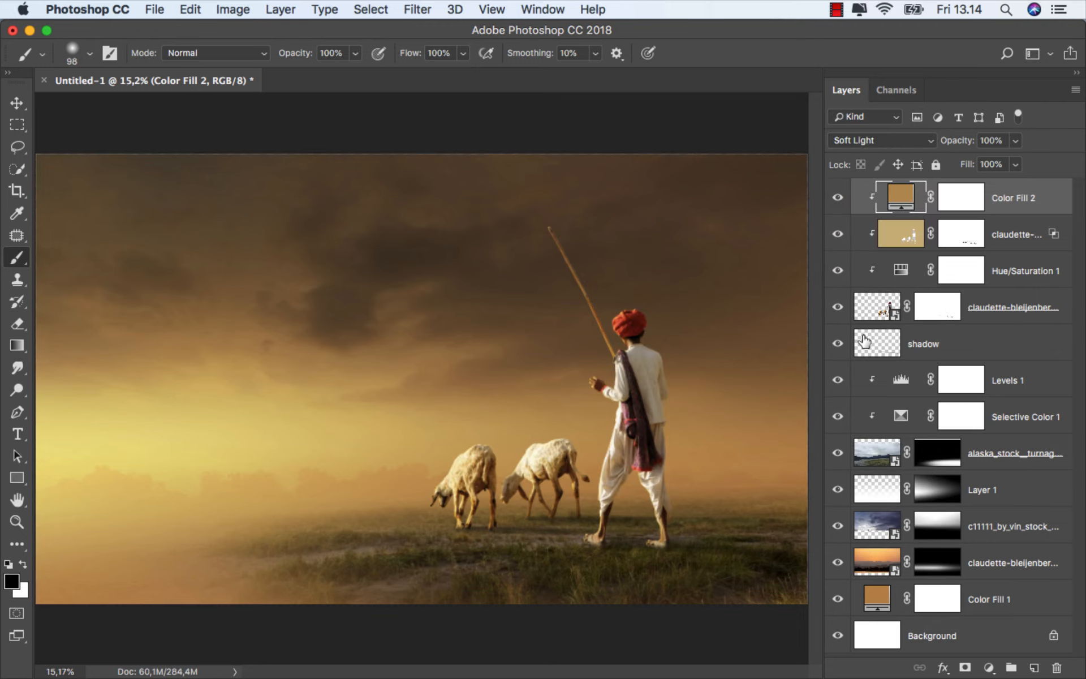
left_click(838, 200)
left_click(838, 199)
Desaturate the clipped fill layer's colour slightly to b5935e.
double_click(900, 198)
left_click_drag(620, 176, 804, 190)
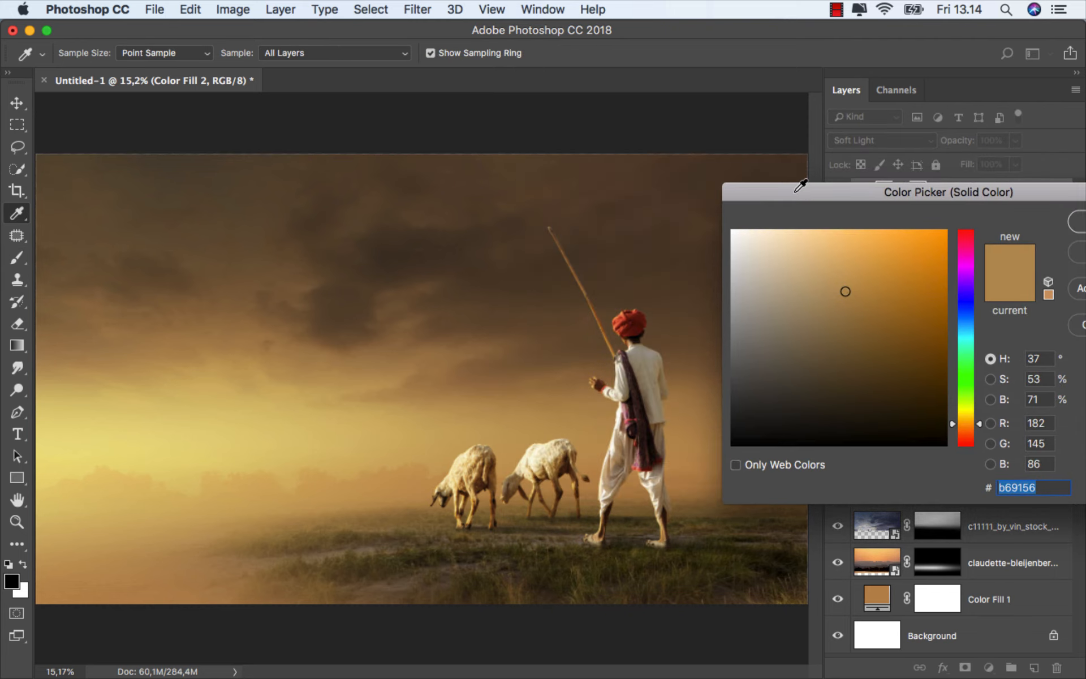
left_click_drag(820, 293, 835, 292)
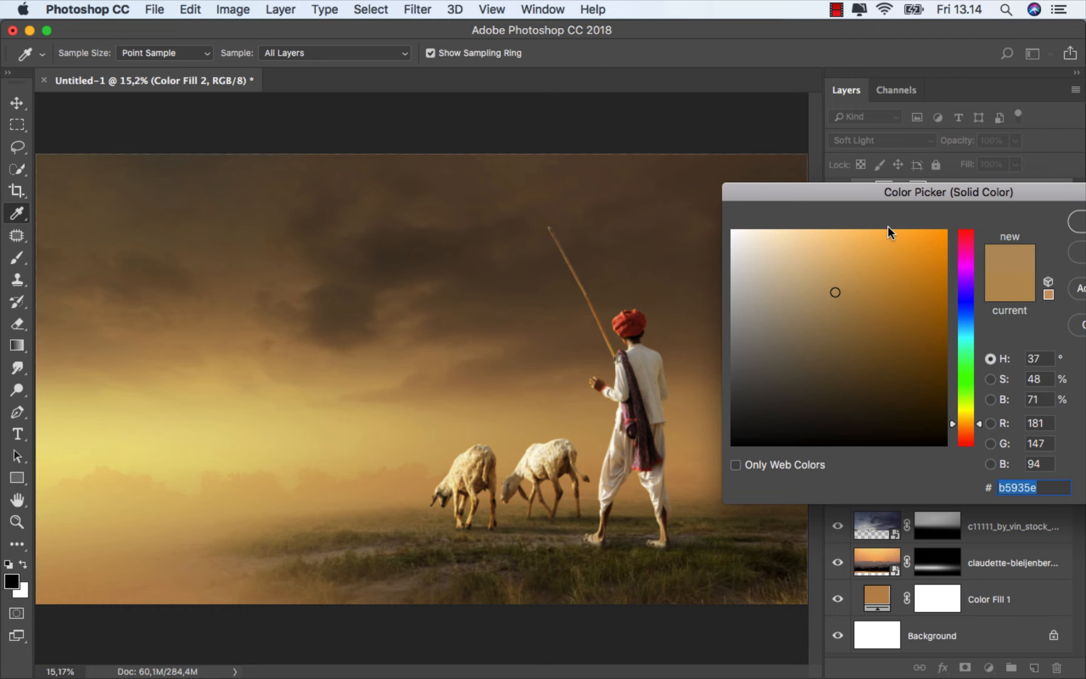
left_click_drag(916, 185, 780, 182)
left_click(1005, 214)
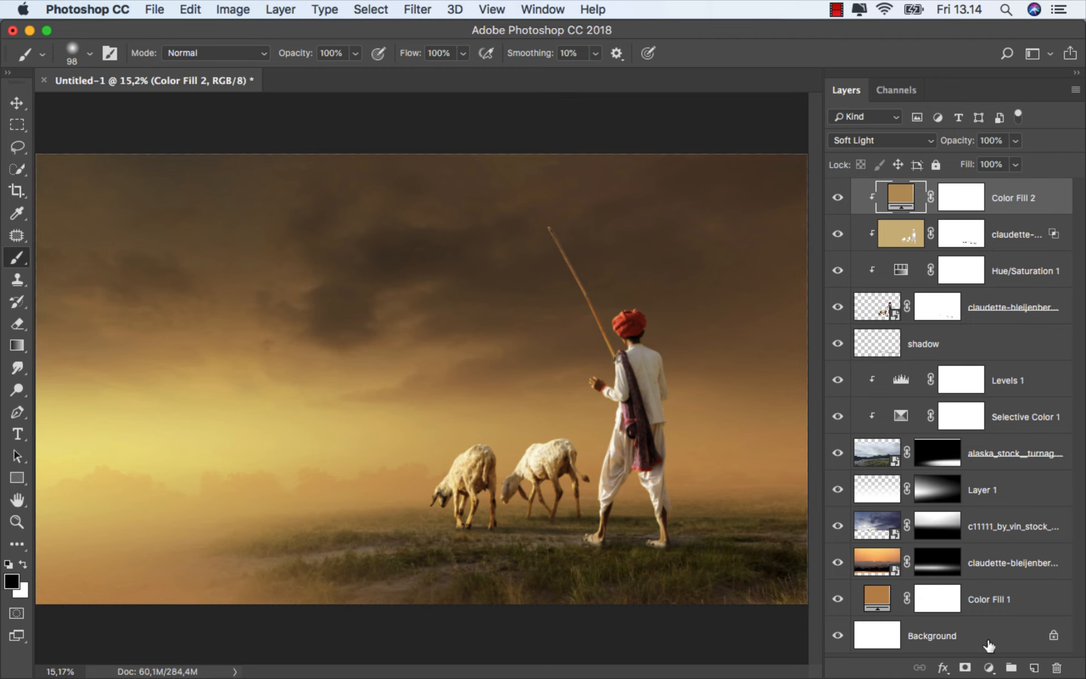
Add a Color Balance adjustment layer on top and set the midtones' Cyan-Red value to +5.
left_click(989, 667)
left_click(1023, 494)
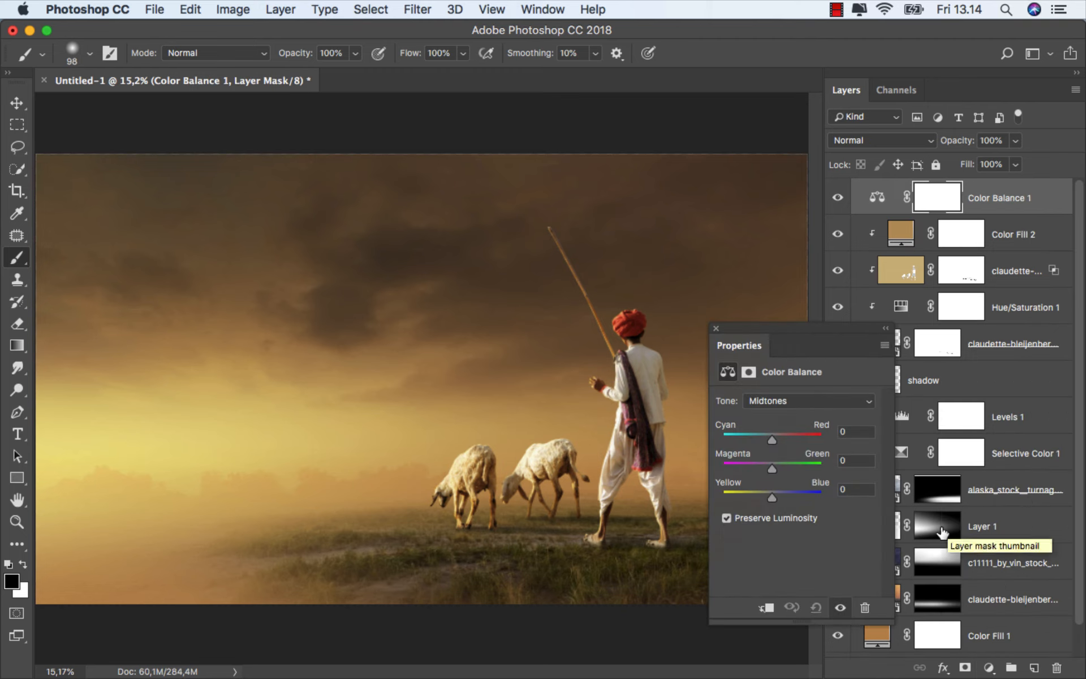
left_click(779, 400)
left_click(782, 399)
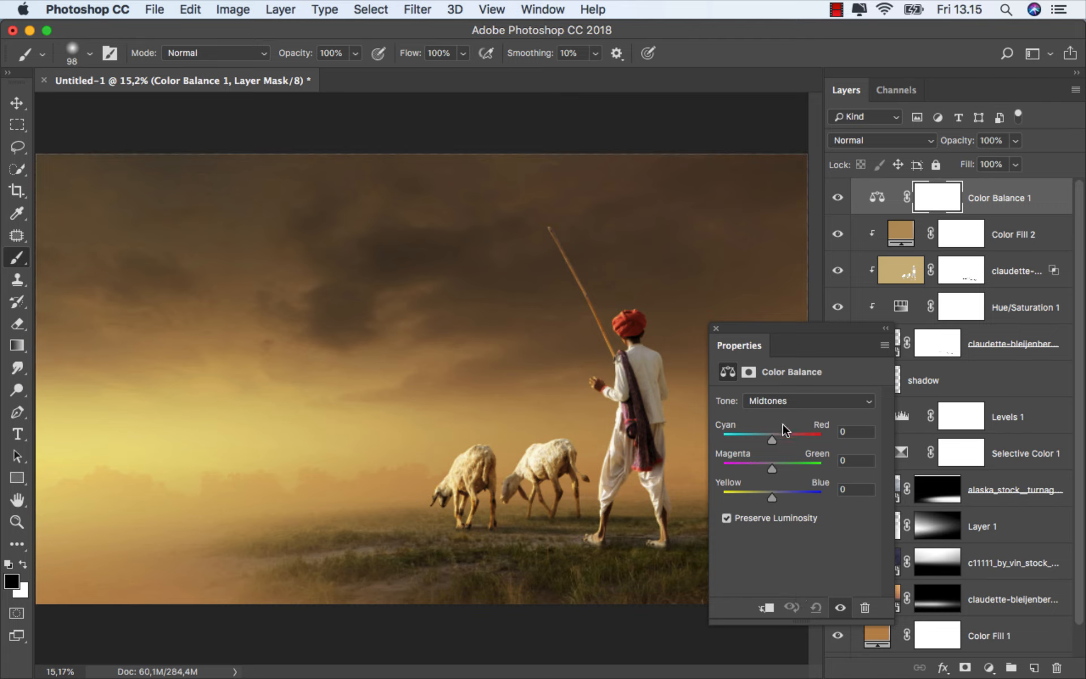
left_click(774, 437)
left_click_drag(778, 338, 884, 304)
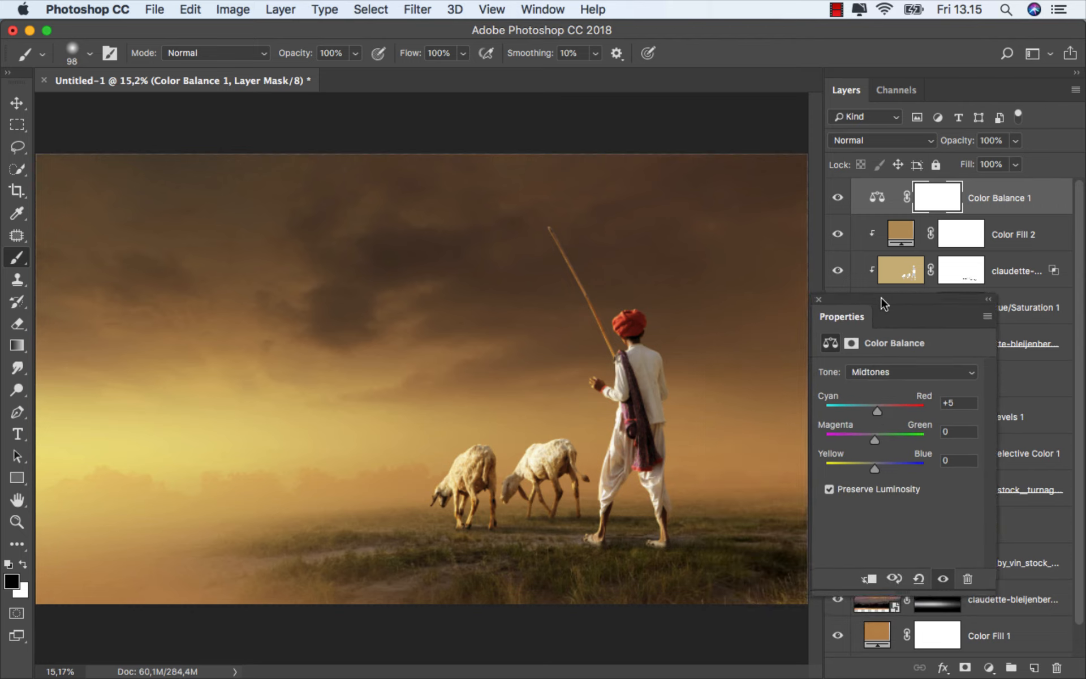
Set the Color Balance highlights to -10 for Yellow-Blue and +5 for Magenta-Green.
left_click(875, 372)
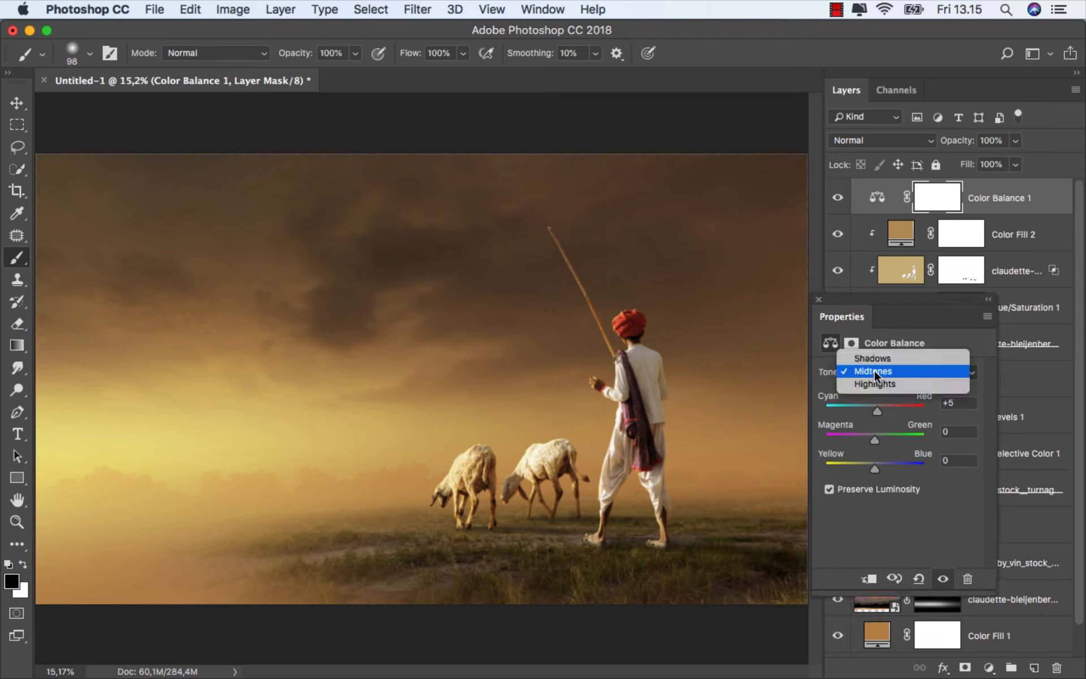
left_click(875, 383)
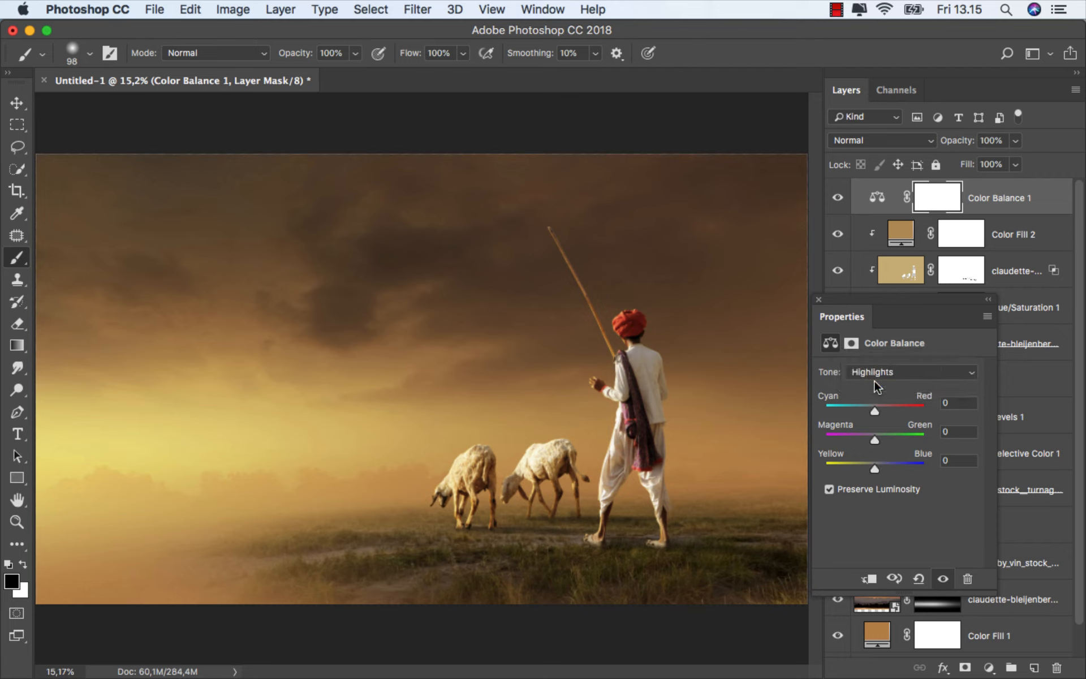
left_click(868, 466)
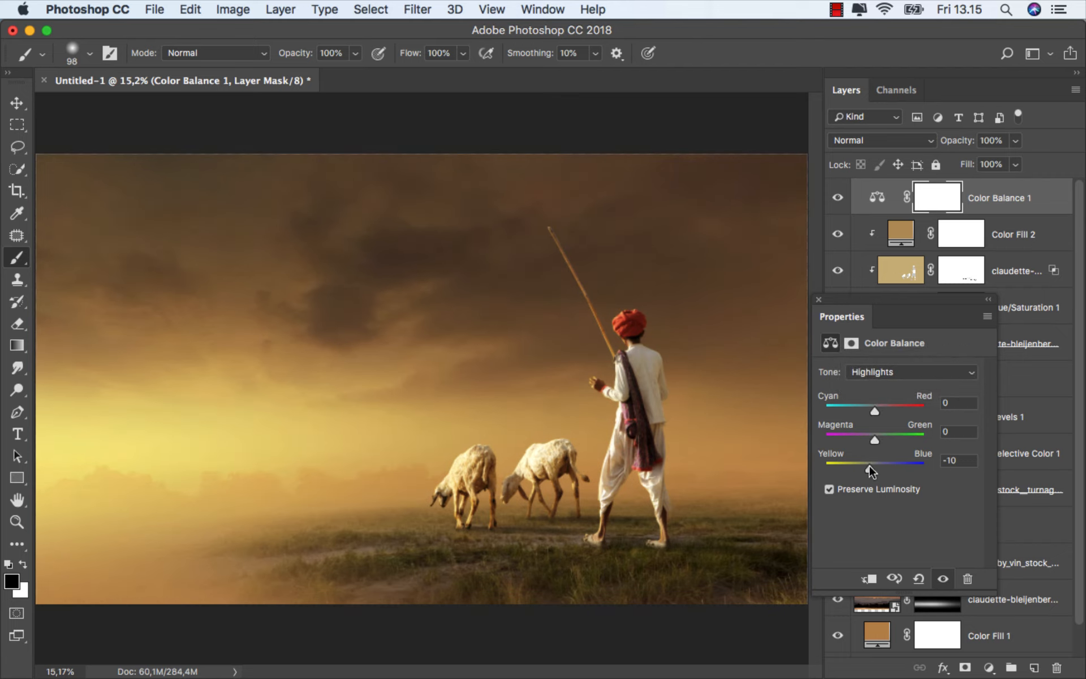
left_click(879, 436)
Switch the Color Balance adjustment to the Shadows tone.
left_click(888, 373)
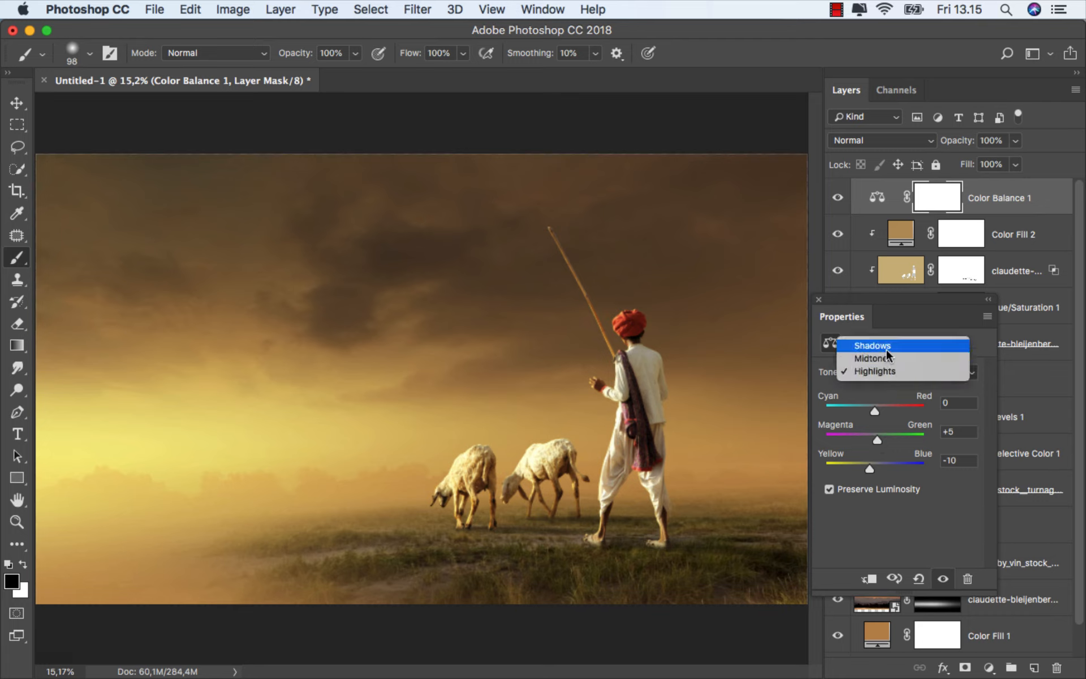
left_click(886, 349)
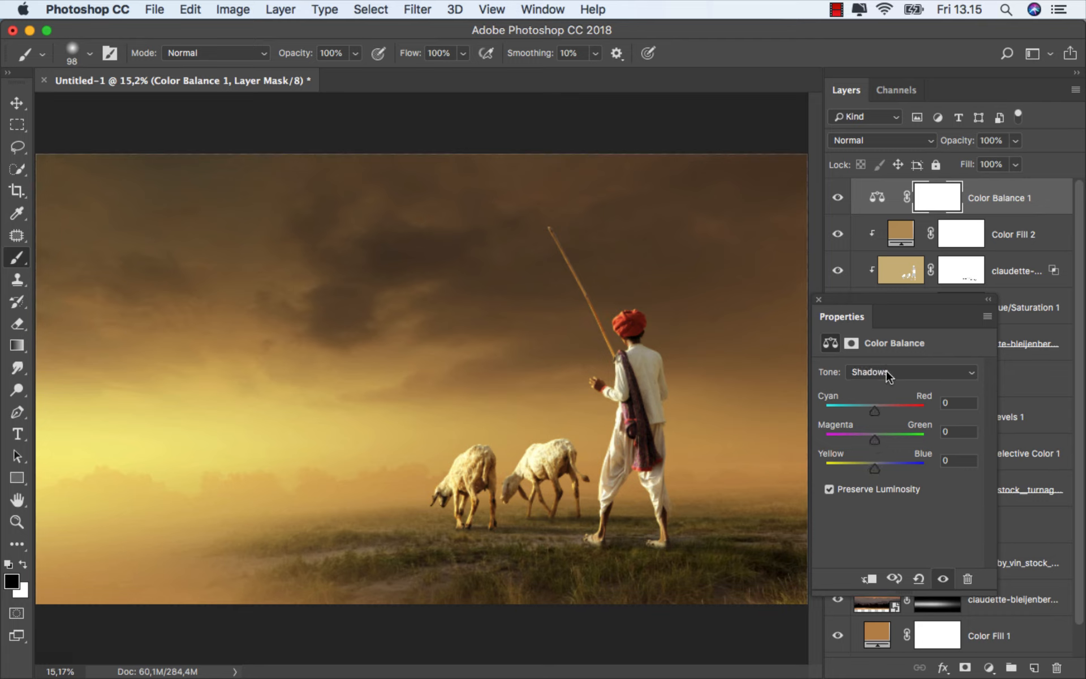